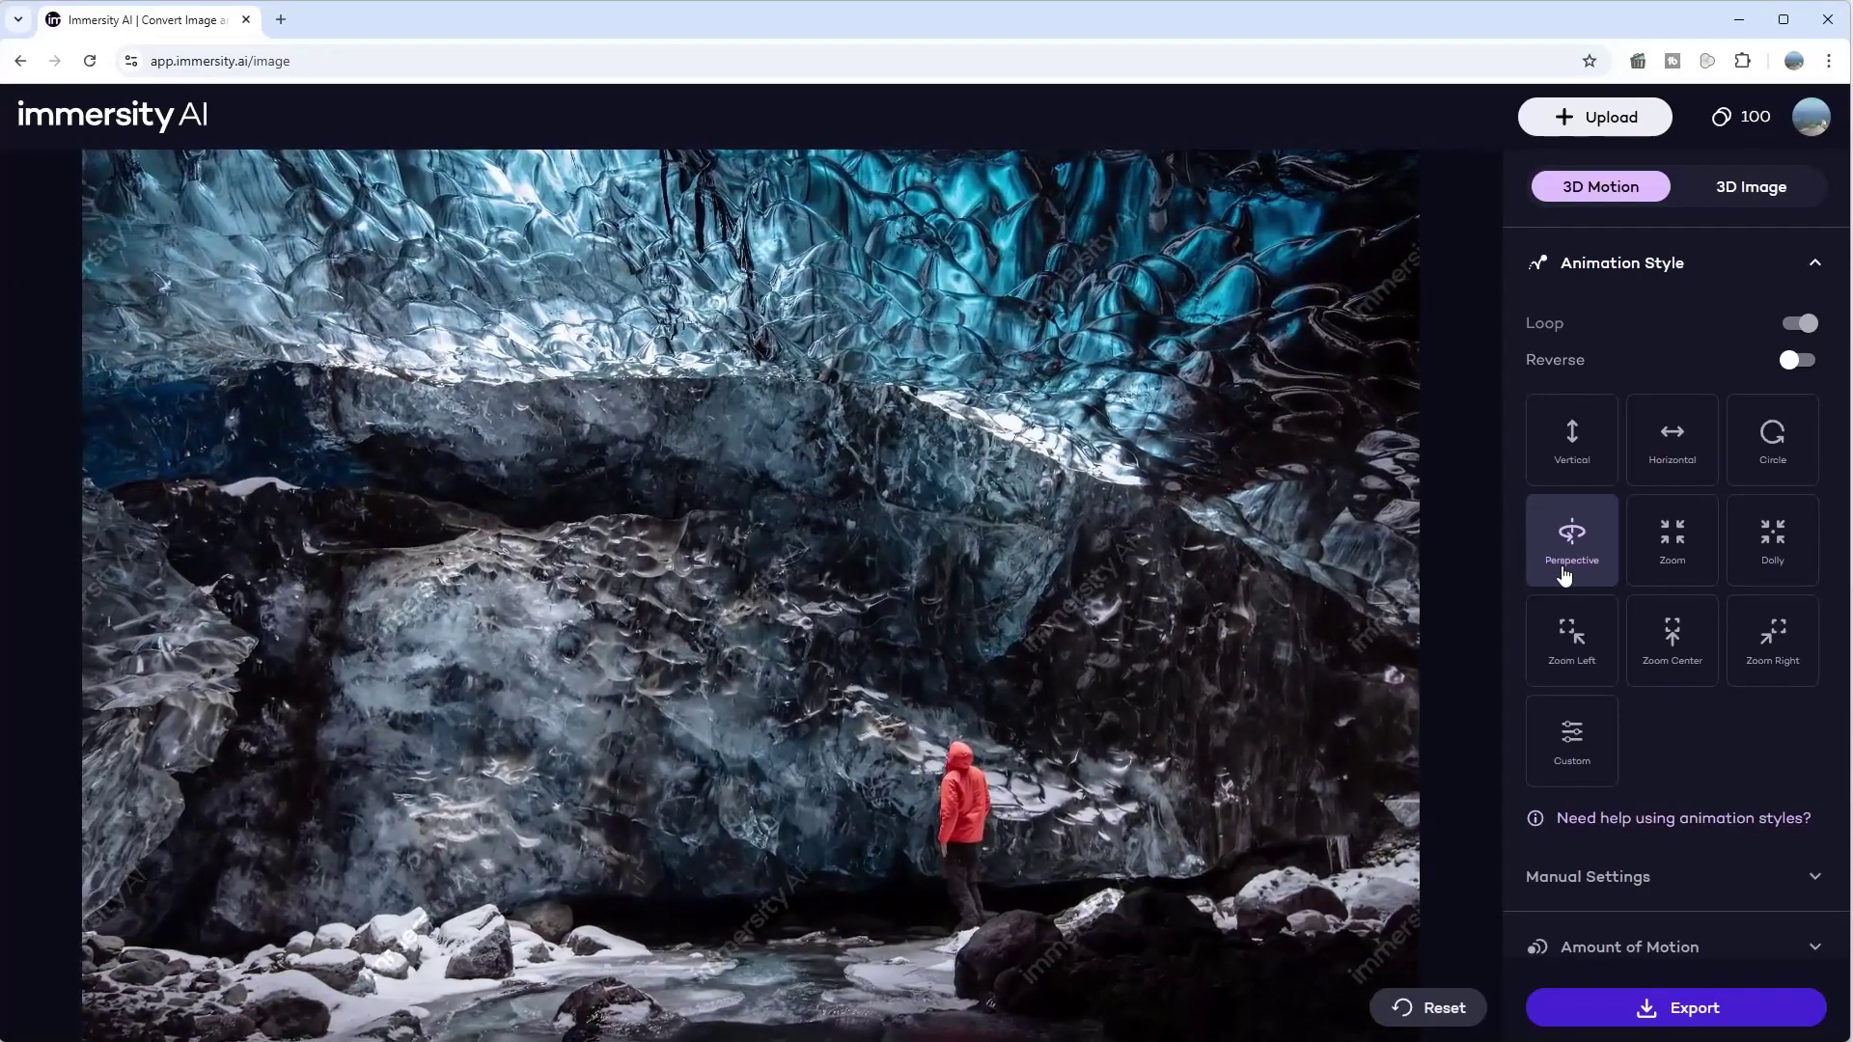
- Preview the Vertical and Horizontal animation styles on the glacier image, and apply the Circle style
{"action": "left_click", "coordinate": [1592, 464]}
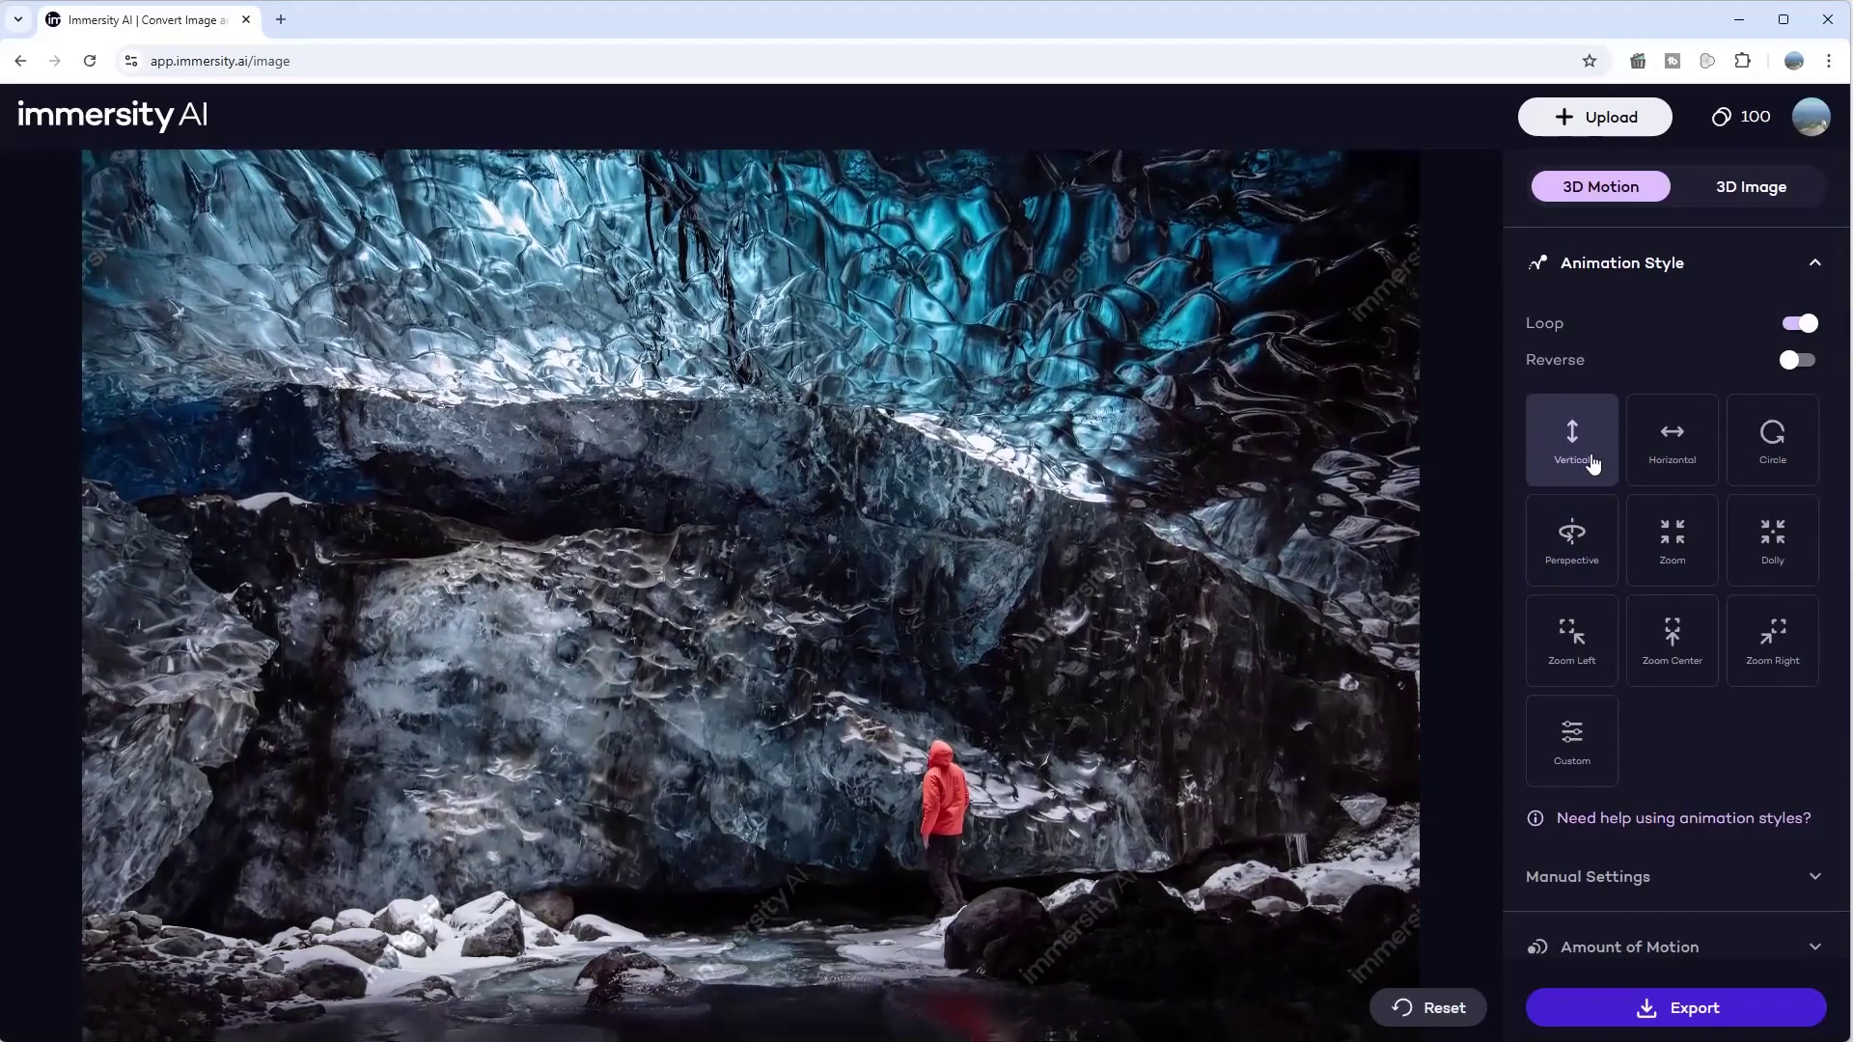
{"action": "left_click", "coordinate": [1679, 462]}
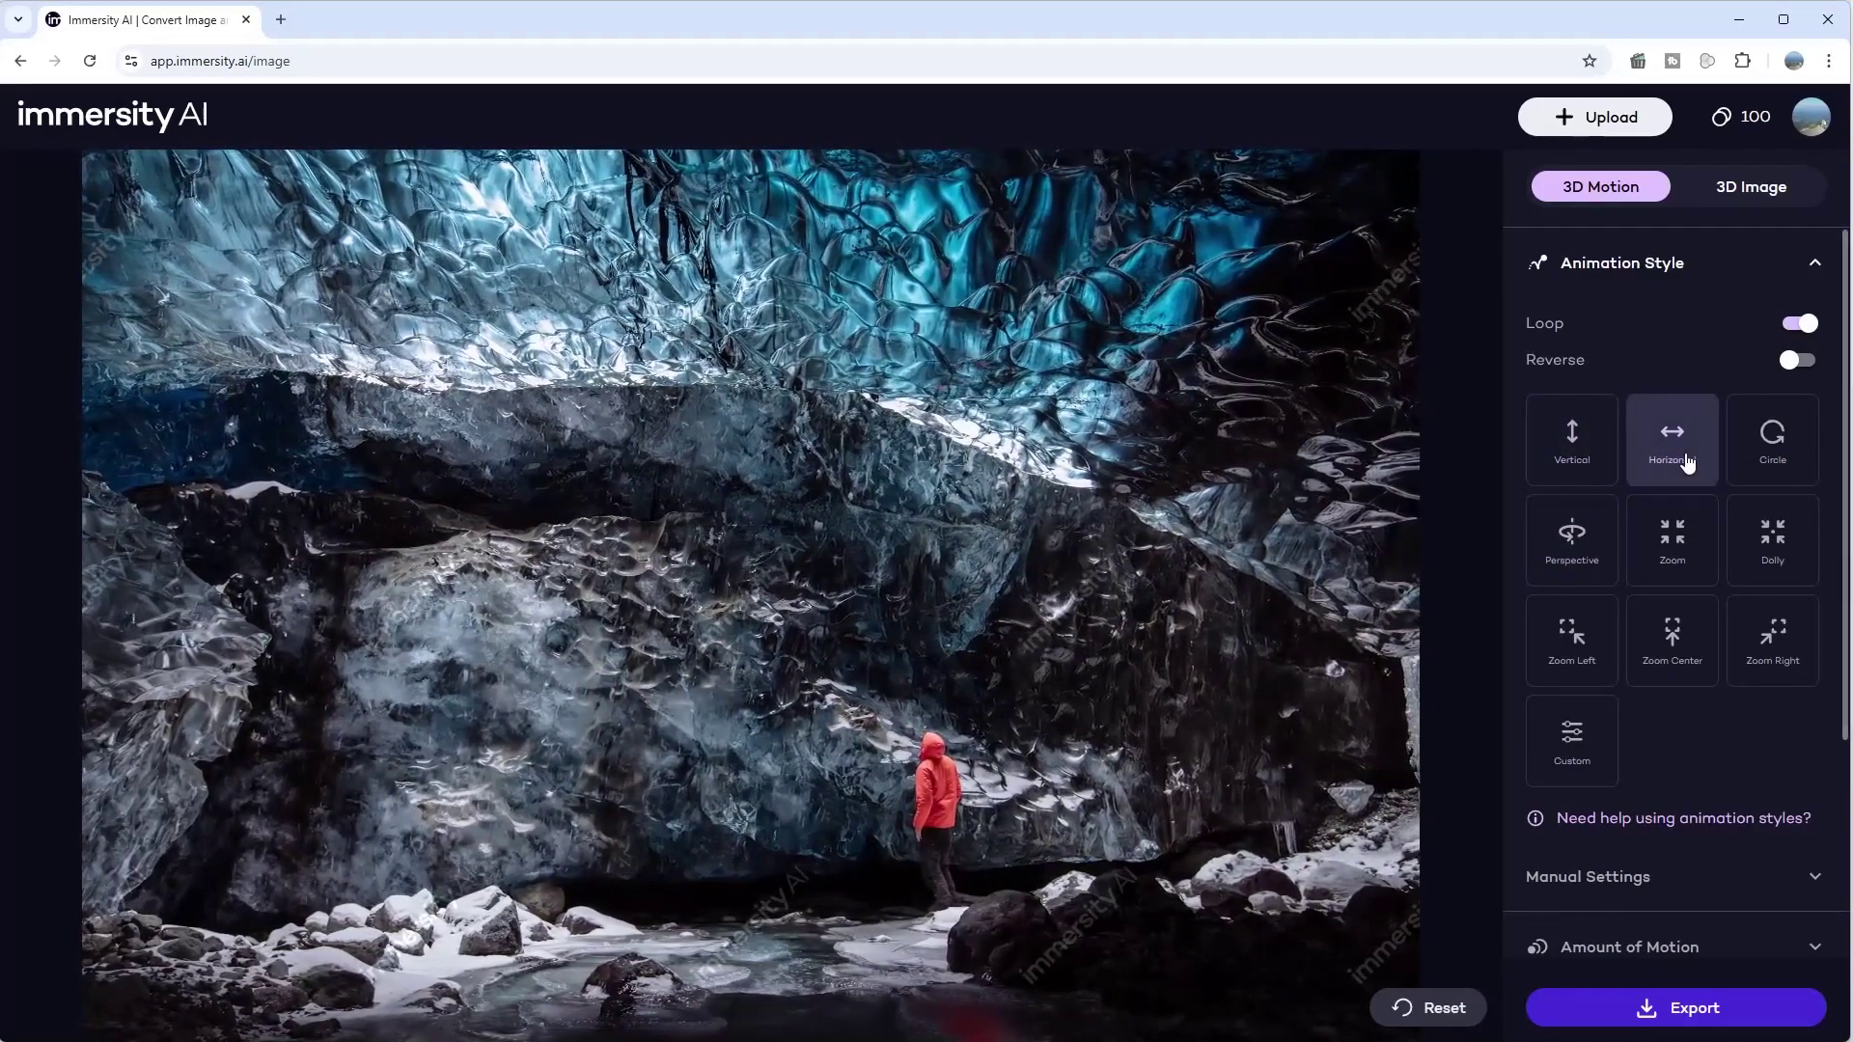
{"action": "left_click", "coordinate": [1783, 464]}
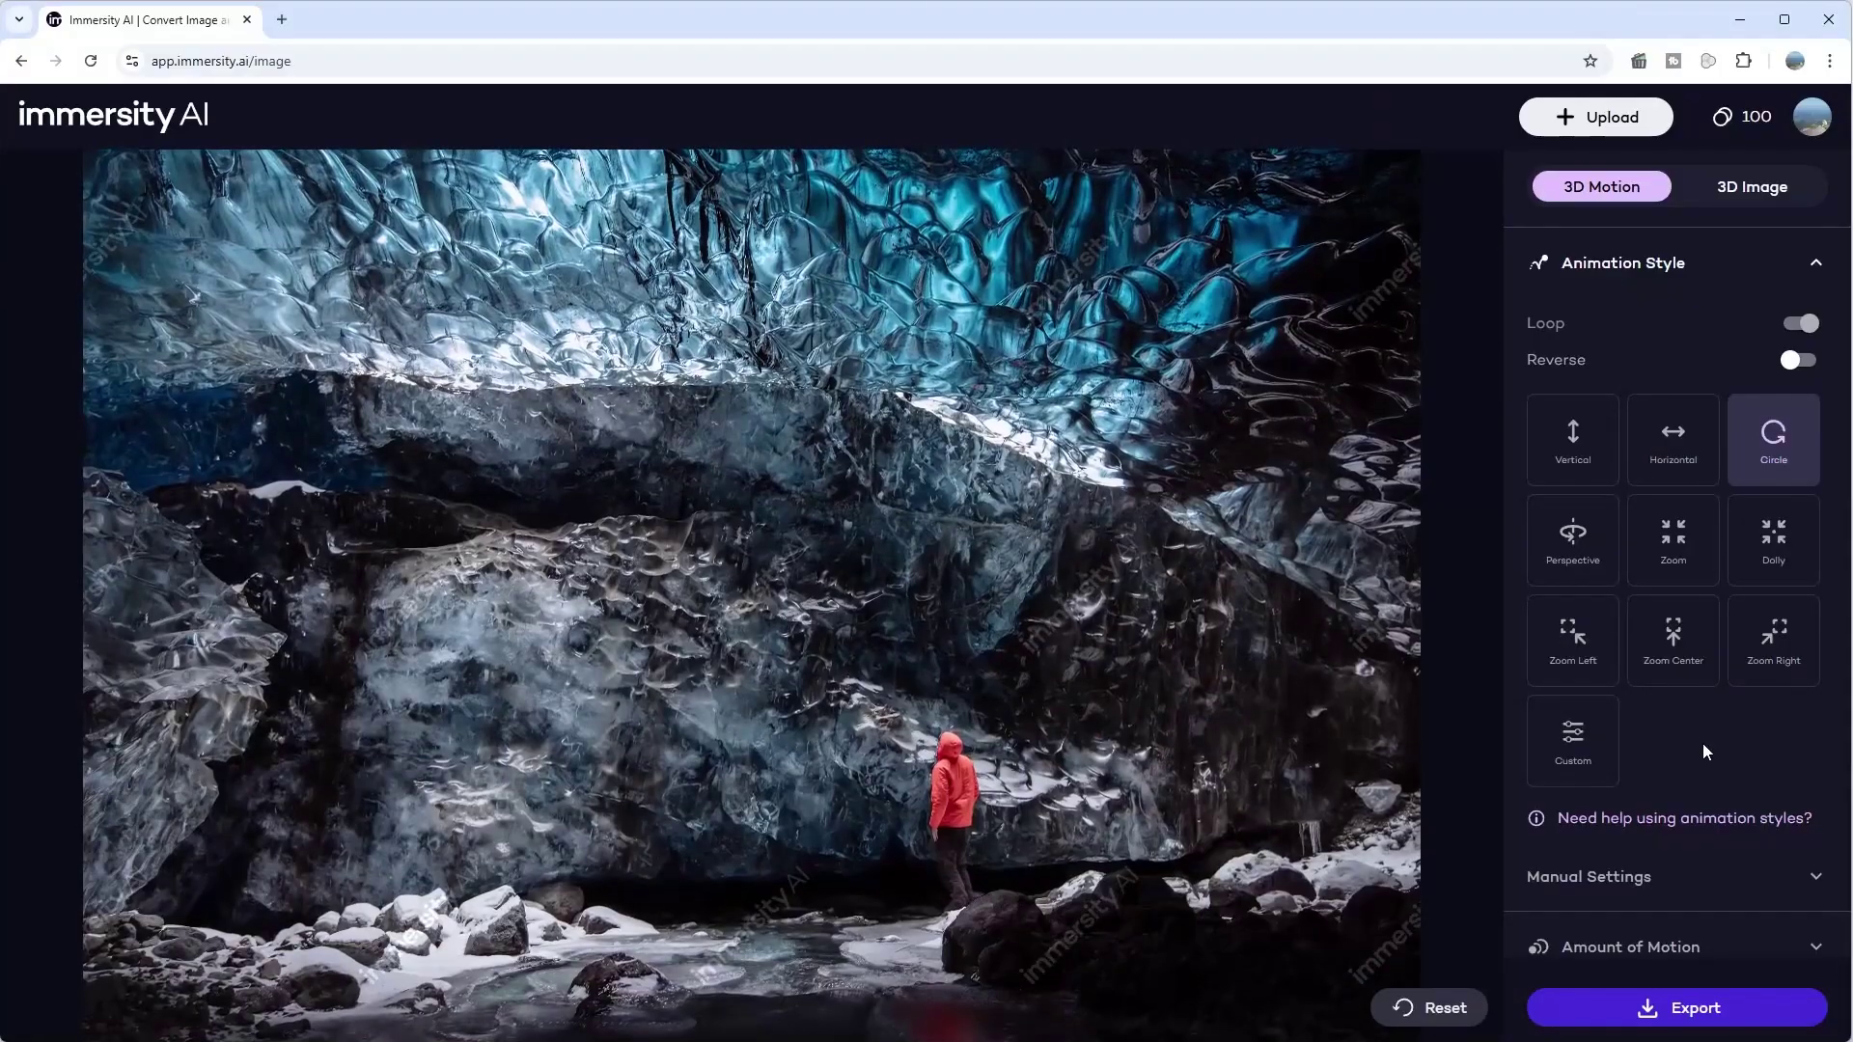
- Expand the Amount of Motion controls, set the animation length to 5 s, and expand the manual settings
{"action": "scroll", "coordinate": [1702, 747], "scroll_direction": "down", "scroll_amount": 3}
{"action": "left_click", "coordinate": [1730, 675]}
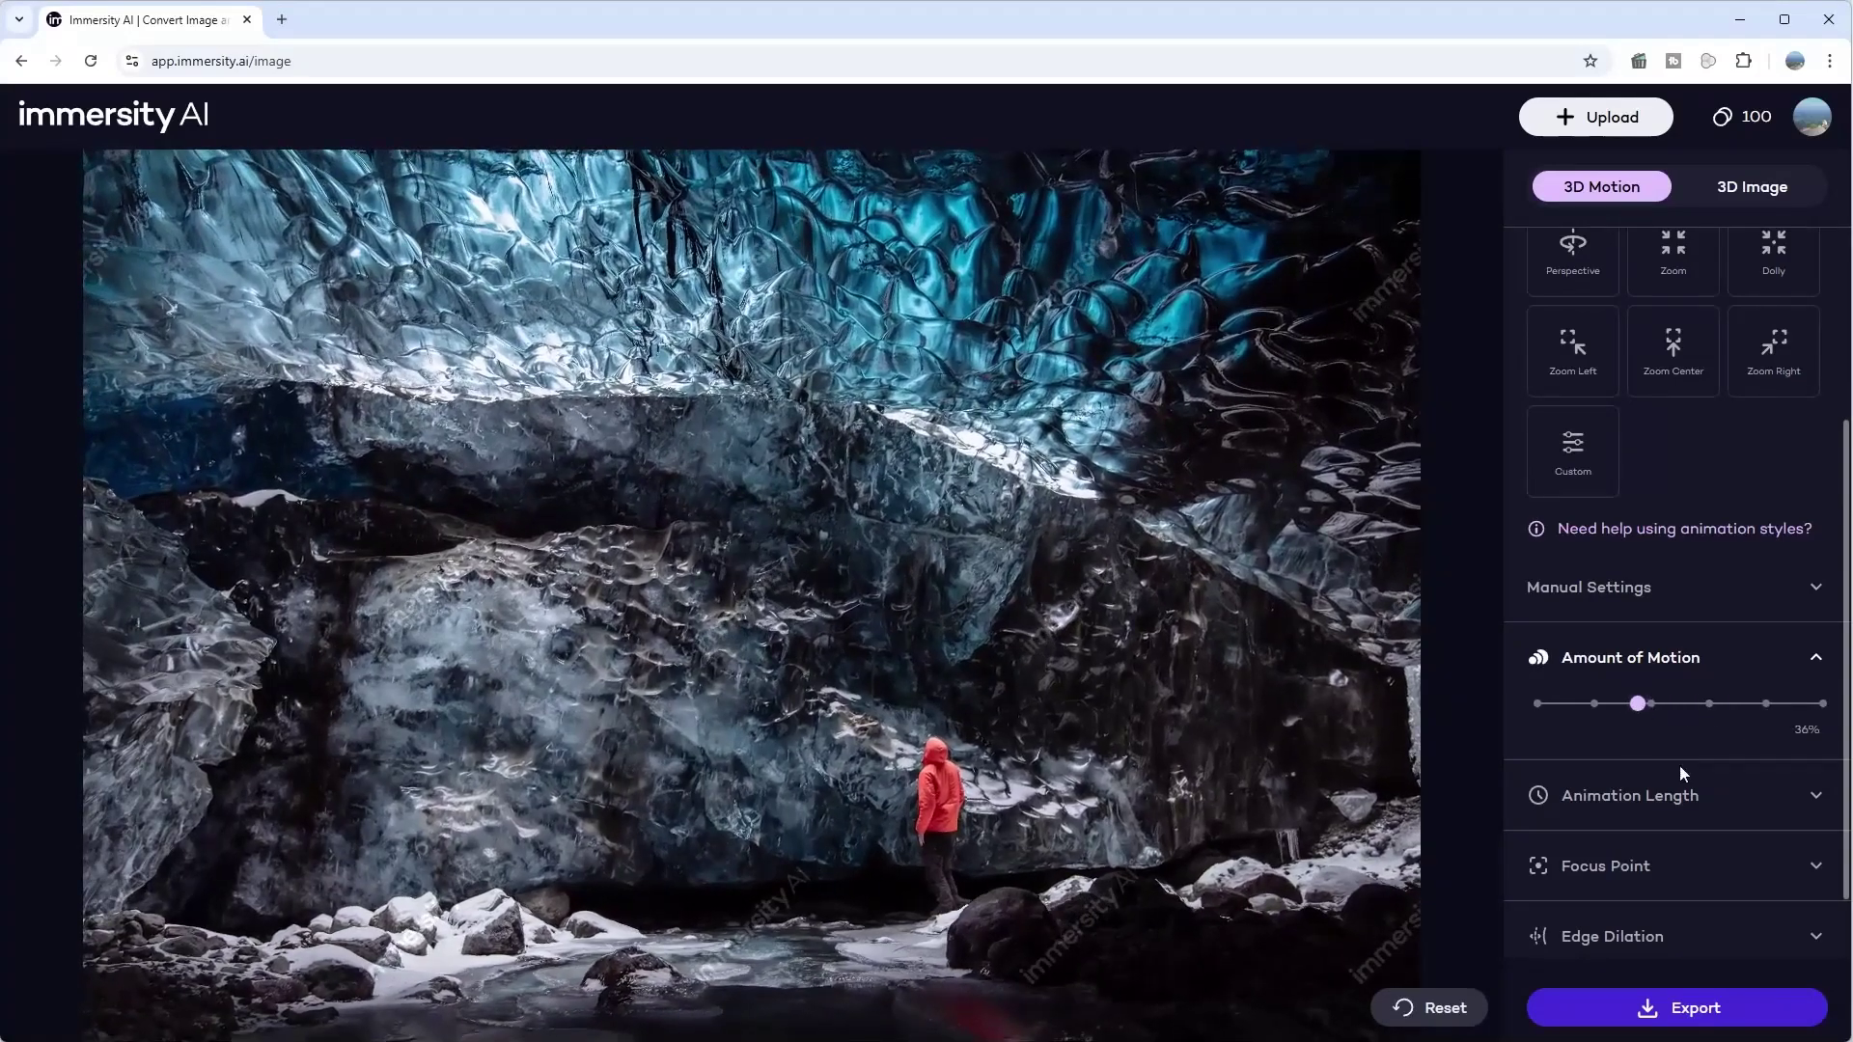
{"action": "left_click", "coordinate": [1714, 793]}
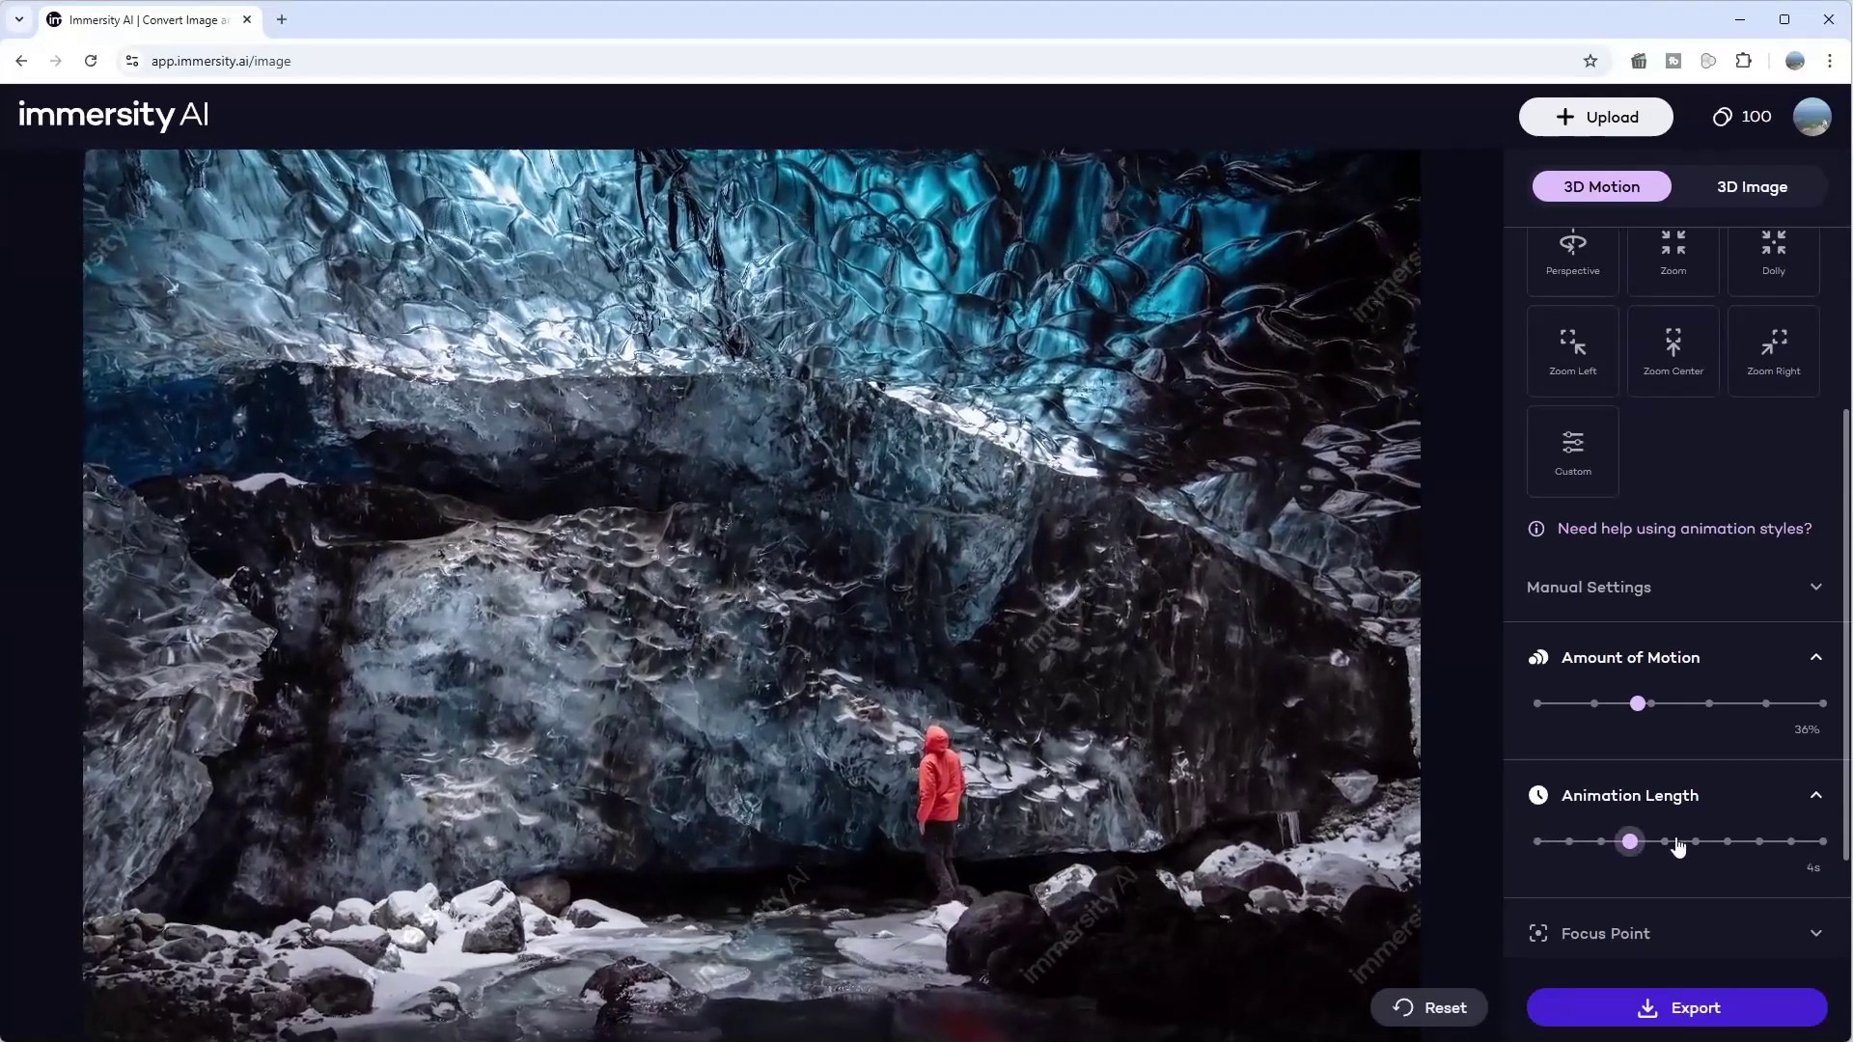
{"action": "scroll", "coordinate": [1694, 849], "scroll_direction": "up", "scroll_amount": 1}
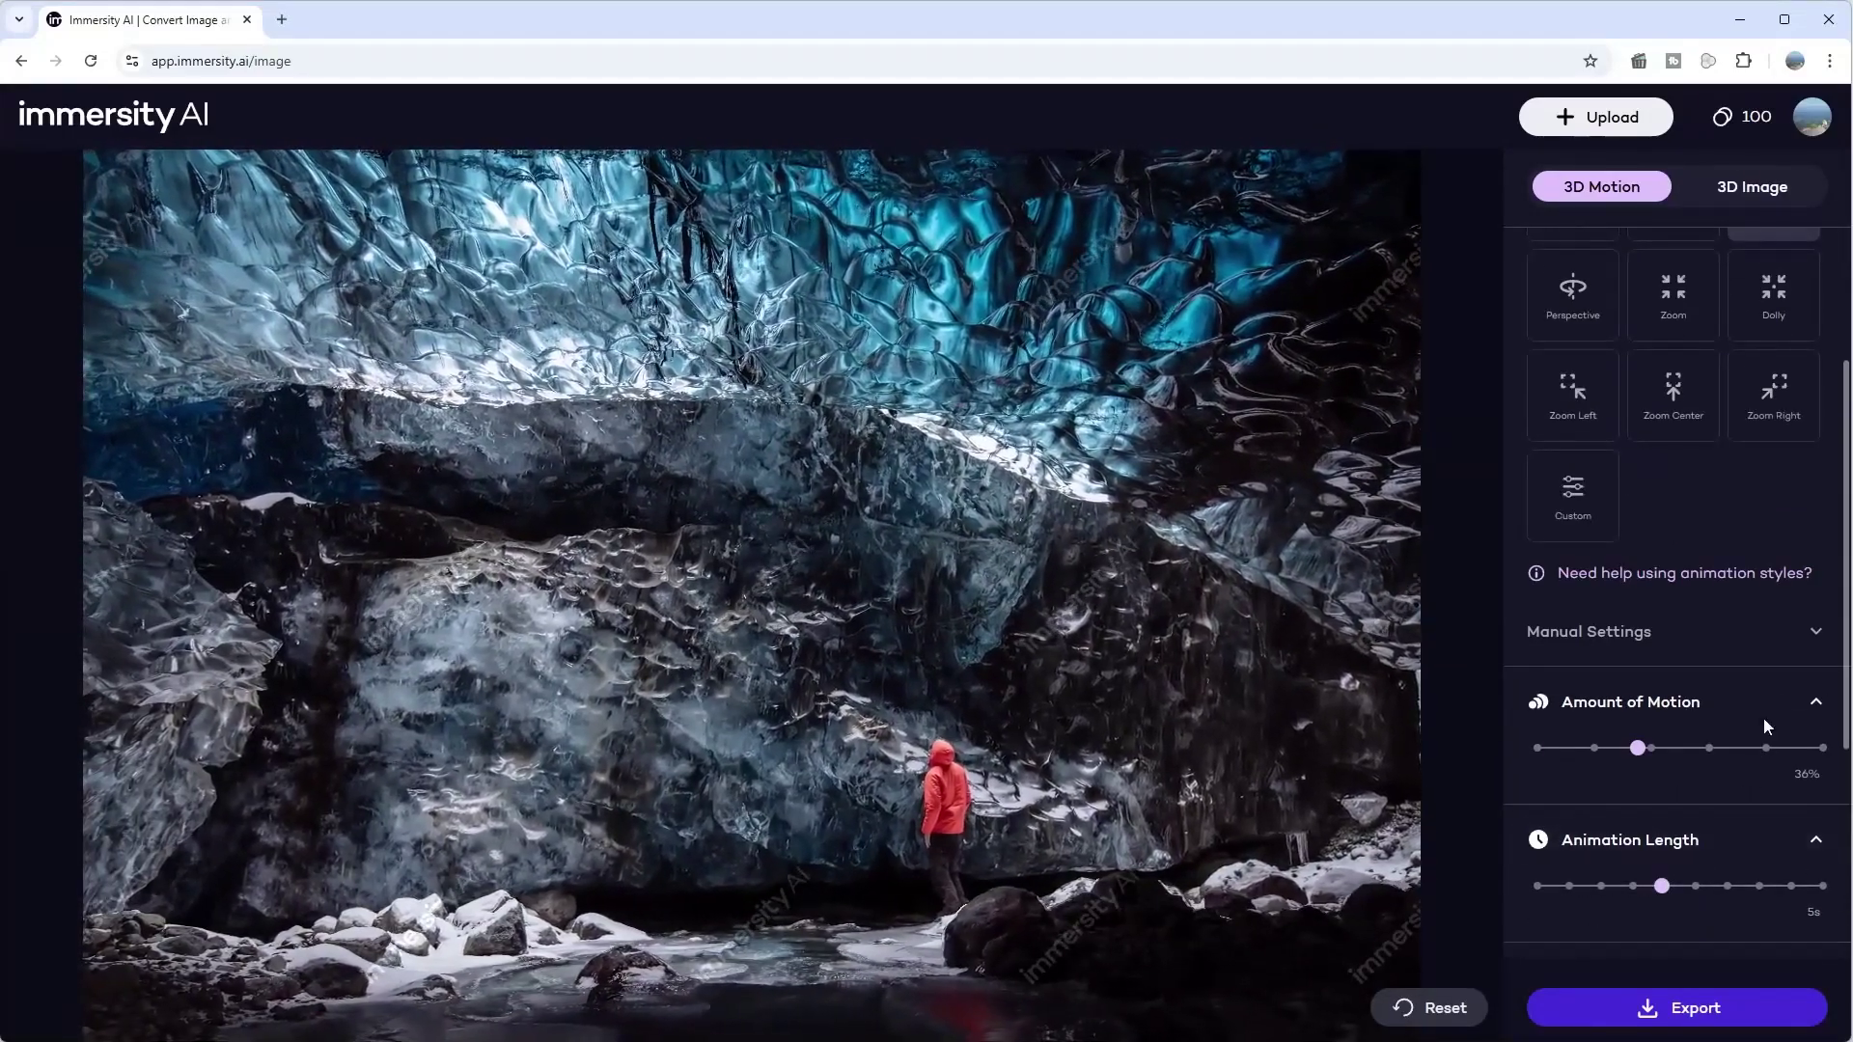
{"action": "left_click", "coordinate": [1780, 642]}
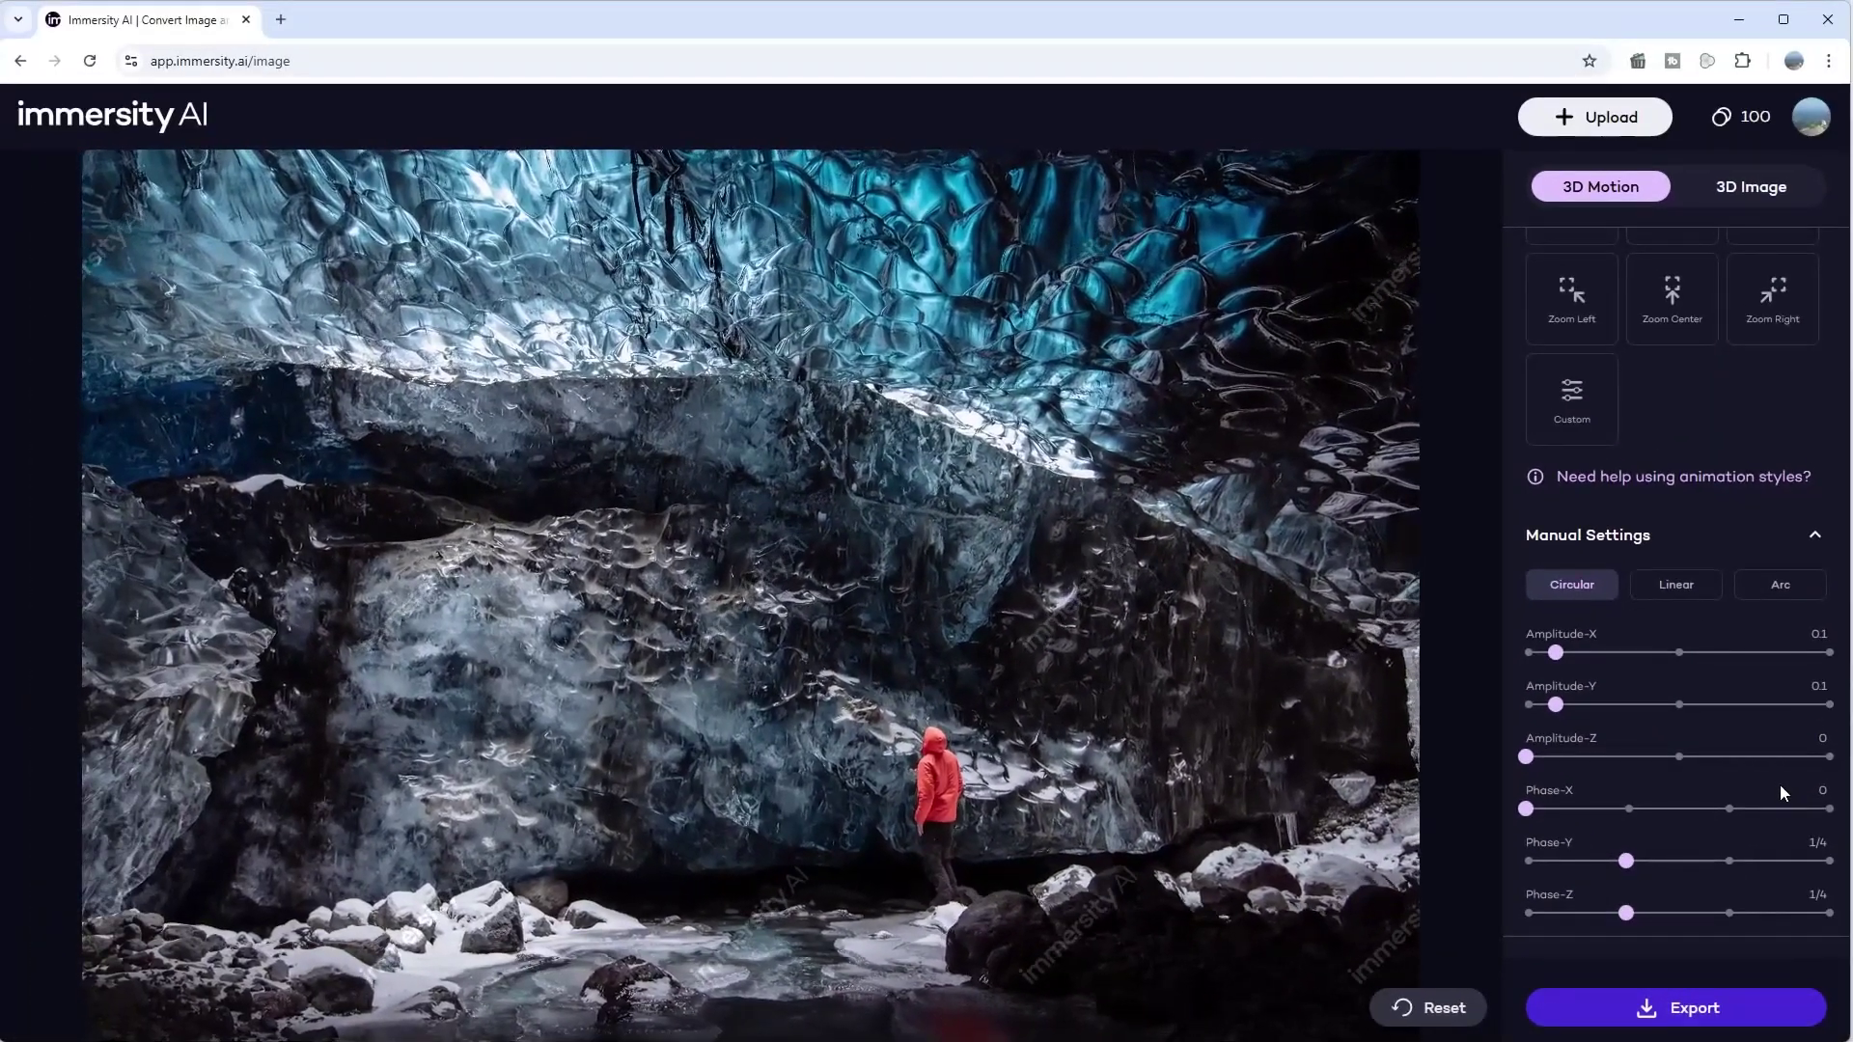
- Export the glacier animation as MP4 3D Motion at the free Limited (1078x720) size and download it
{"action": "left_click", "coordinate": [1679, 1009]}
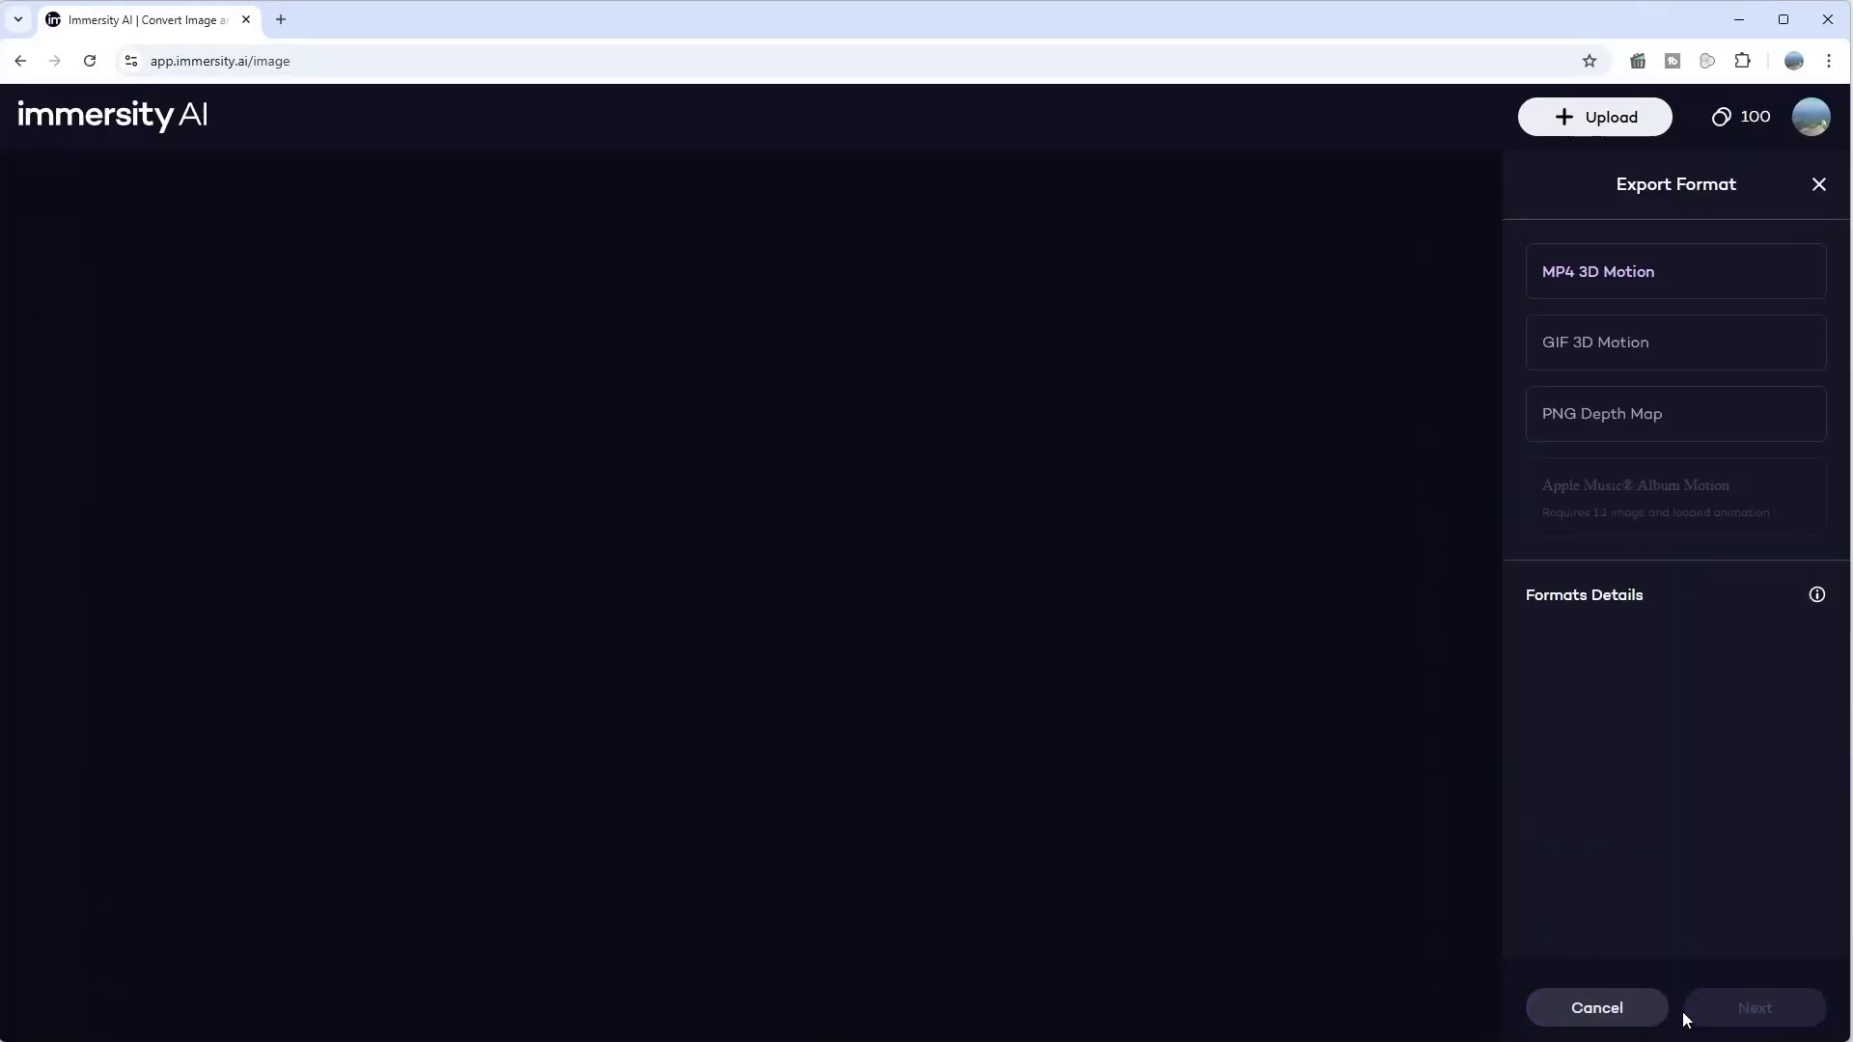
{"action": "left_click", "coordinate": [1687, 1010]}
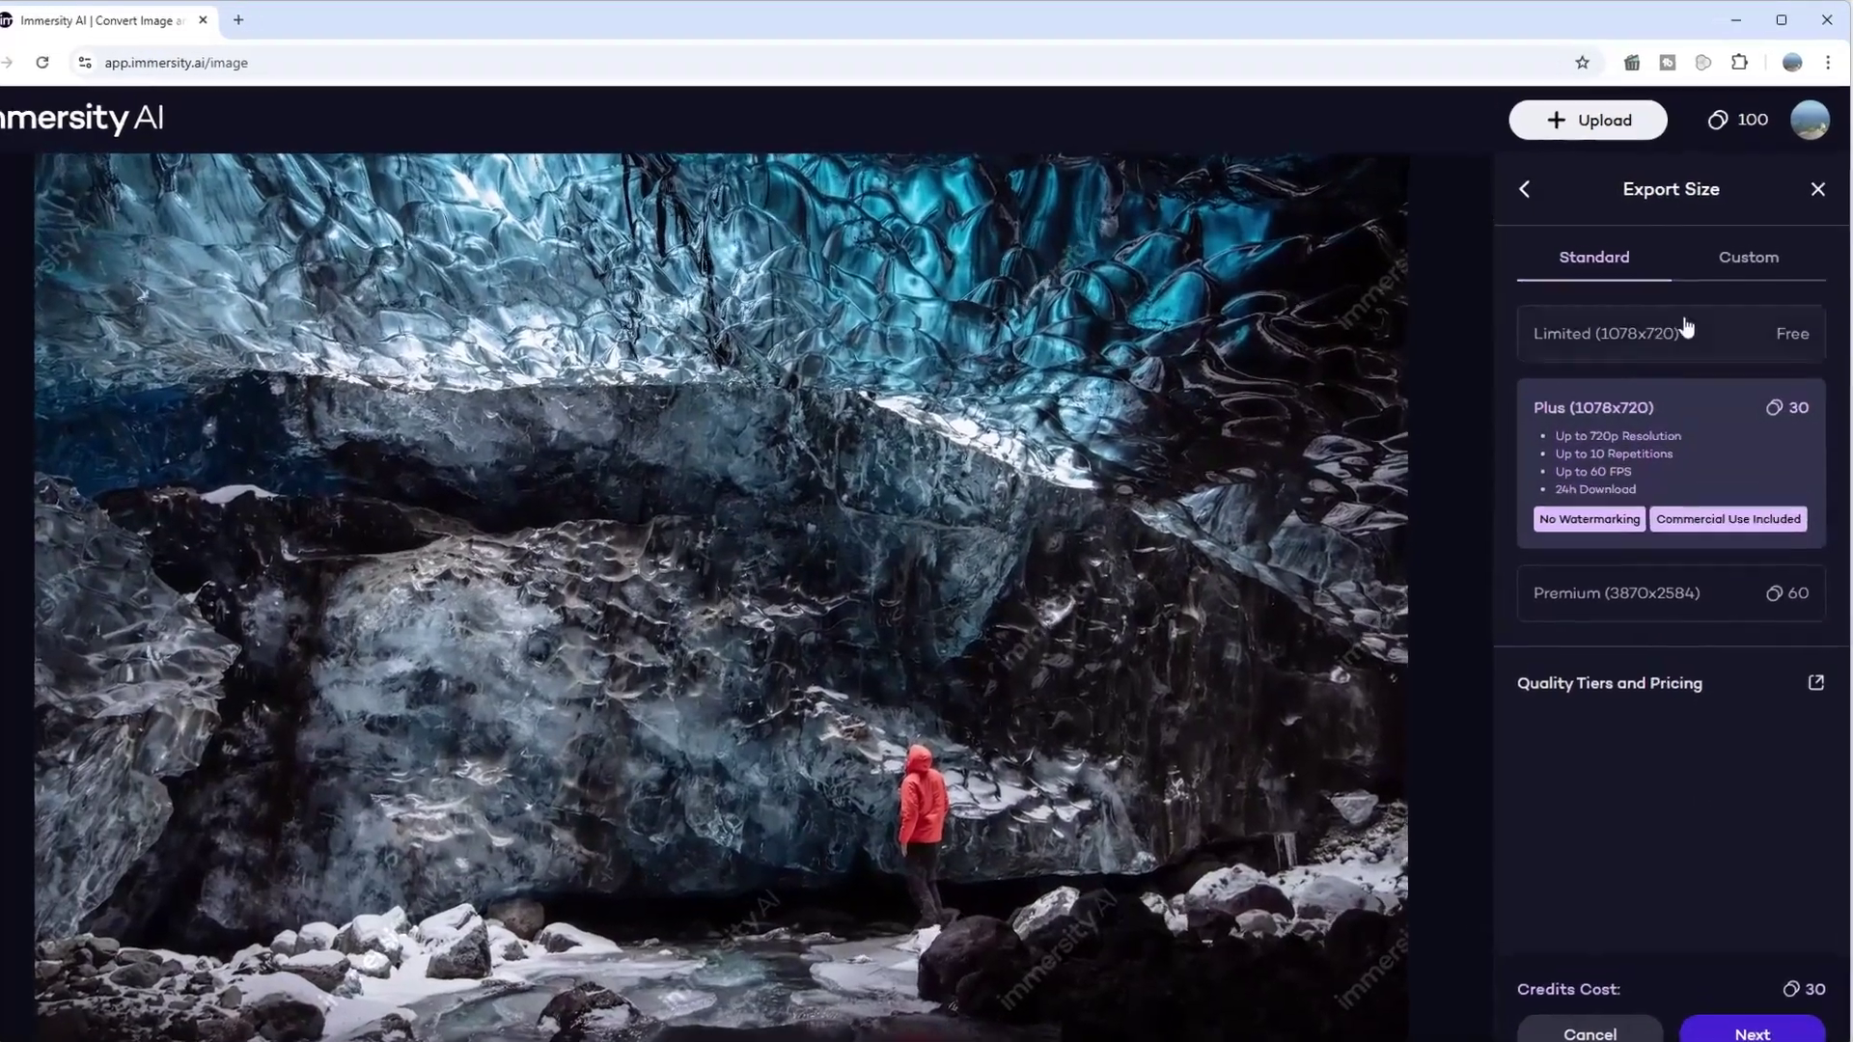
{"action": "left_click", "coordinate": [1712, 343]}
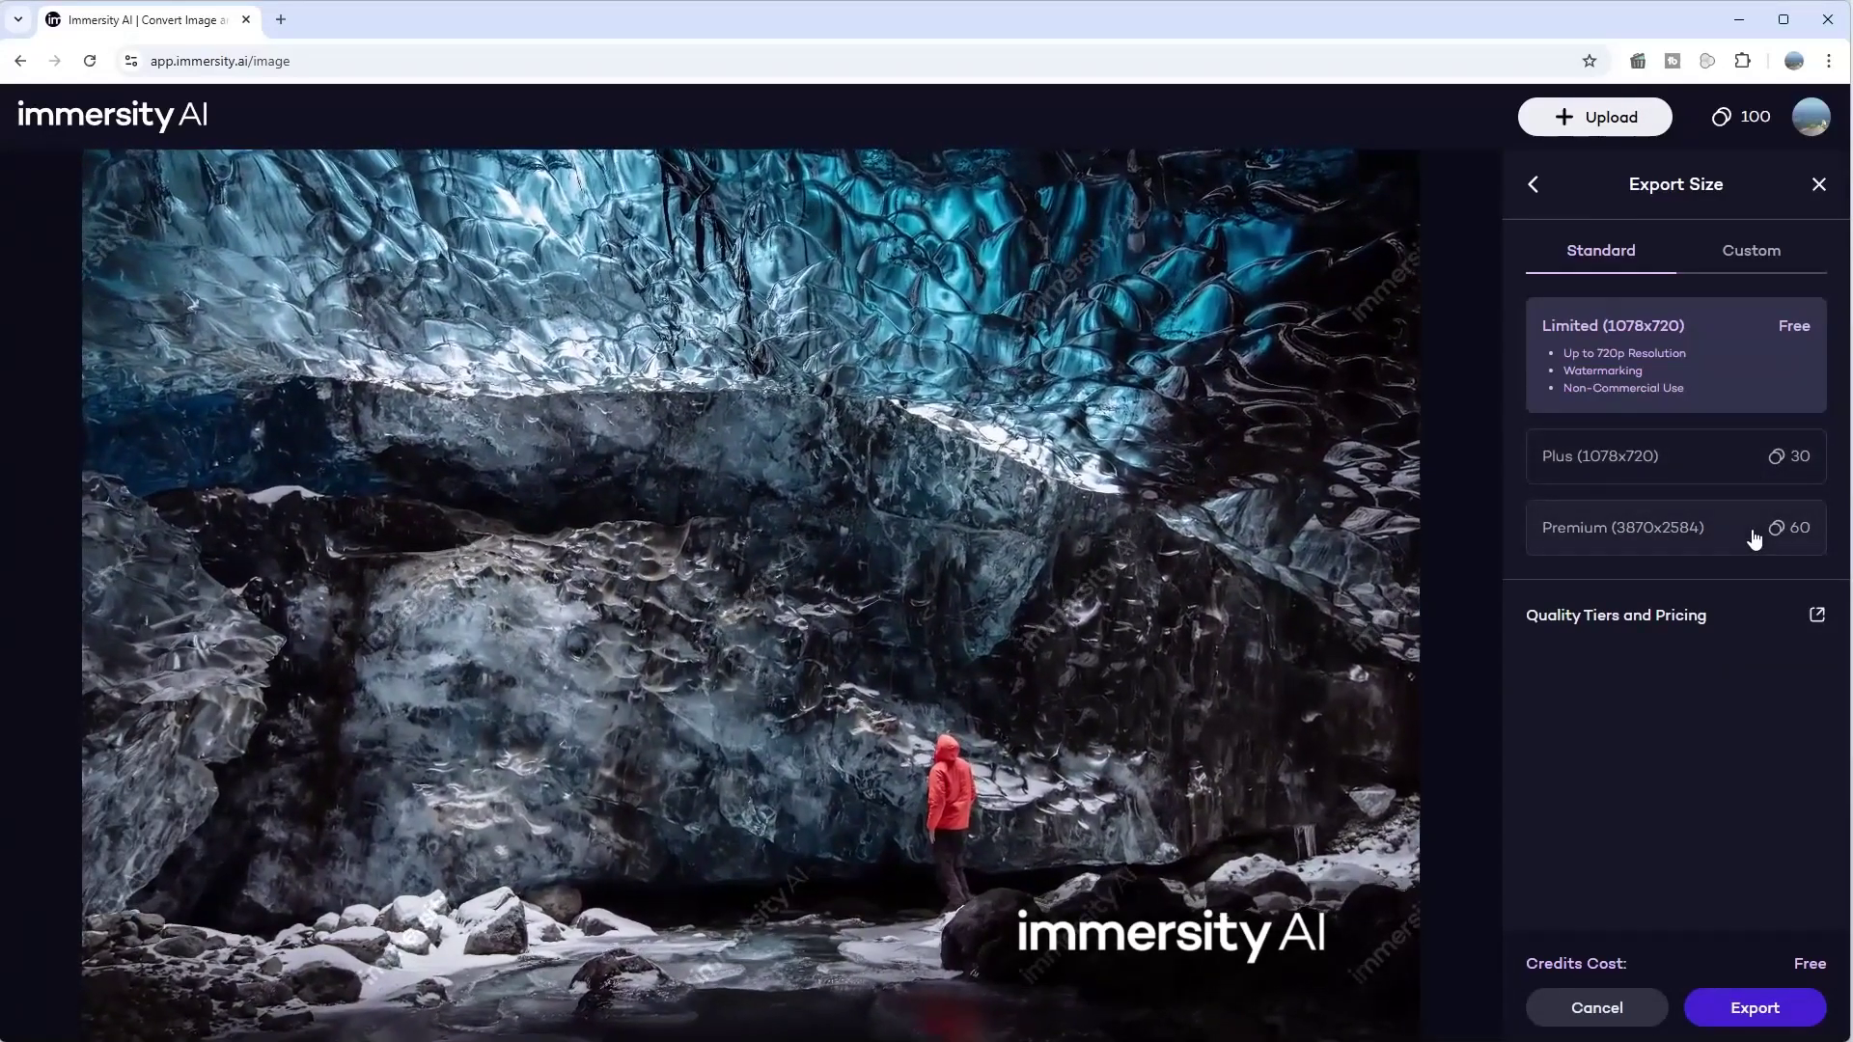
{"action": "left_click", "coordinate": [1716, 1005]}
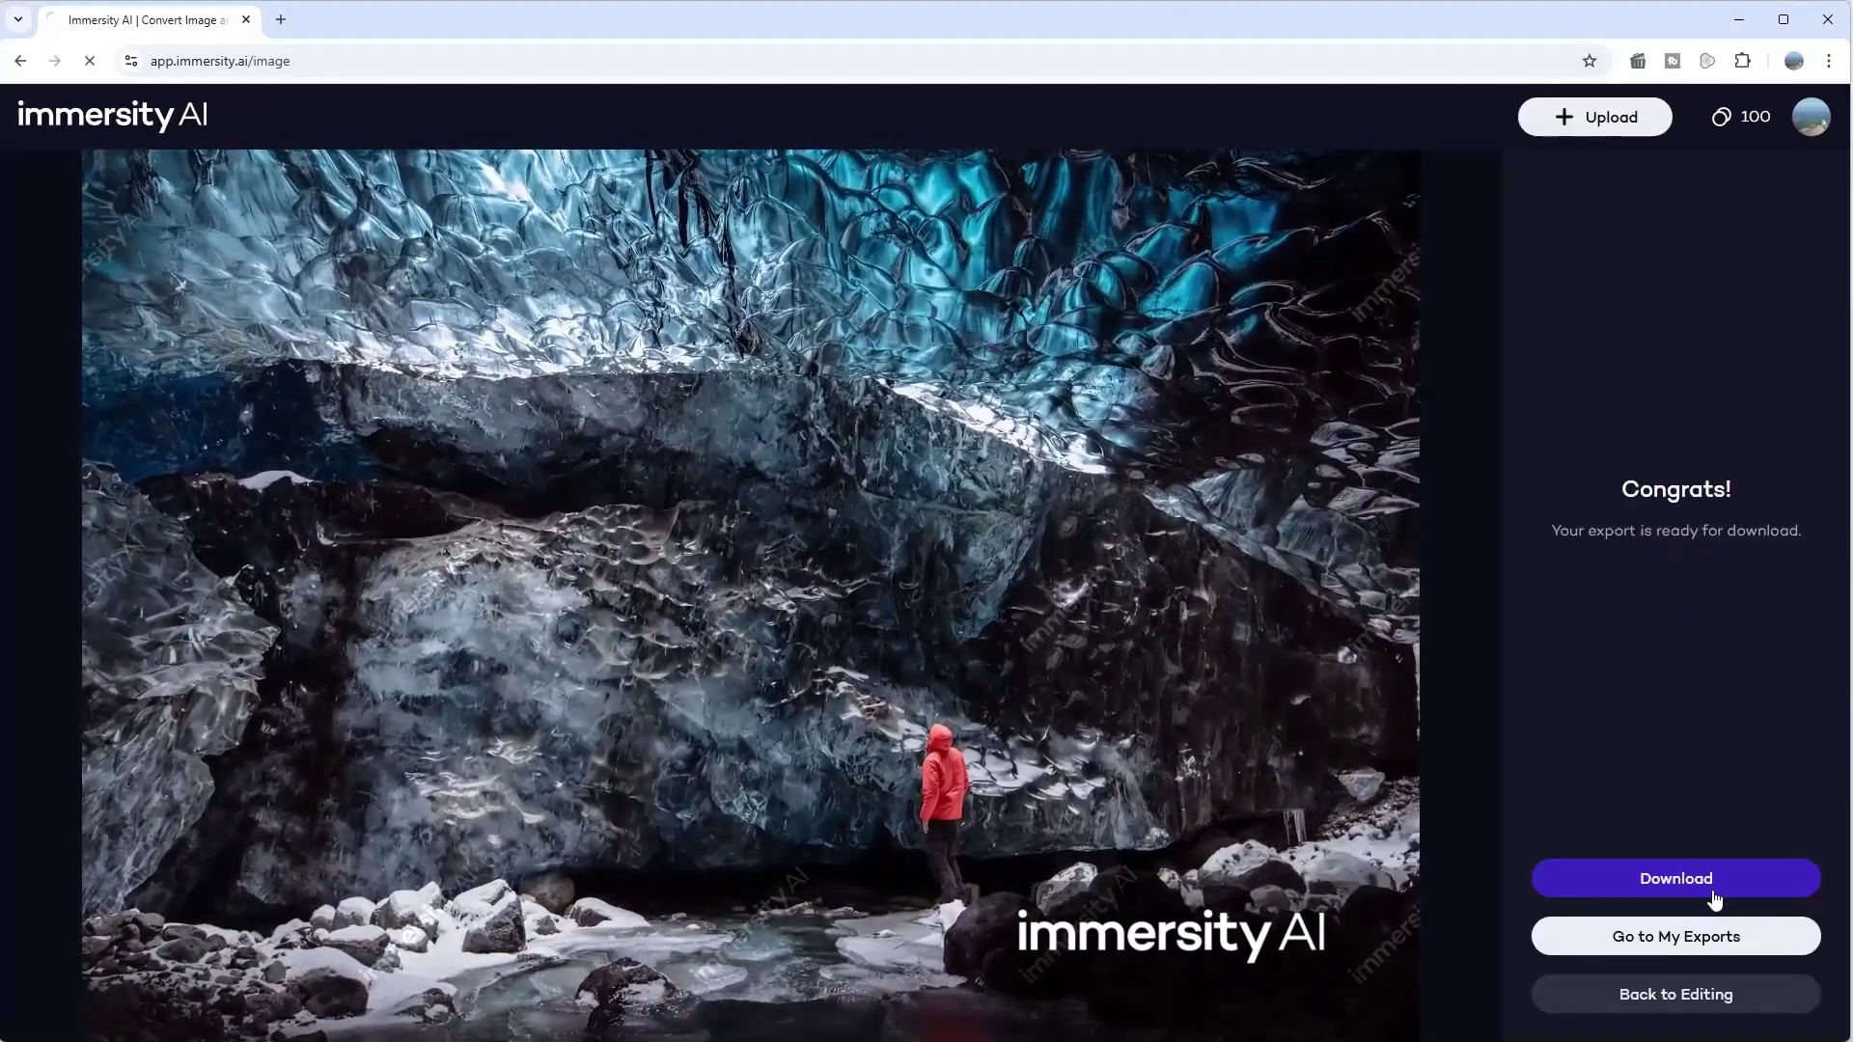
{"action": "left_click", "coordinate": [1713, 895]}
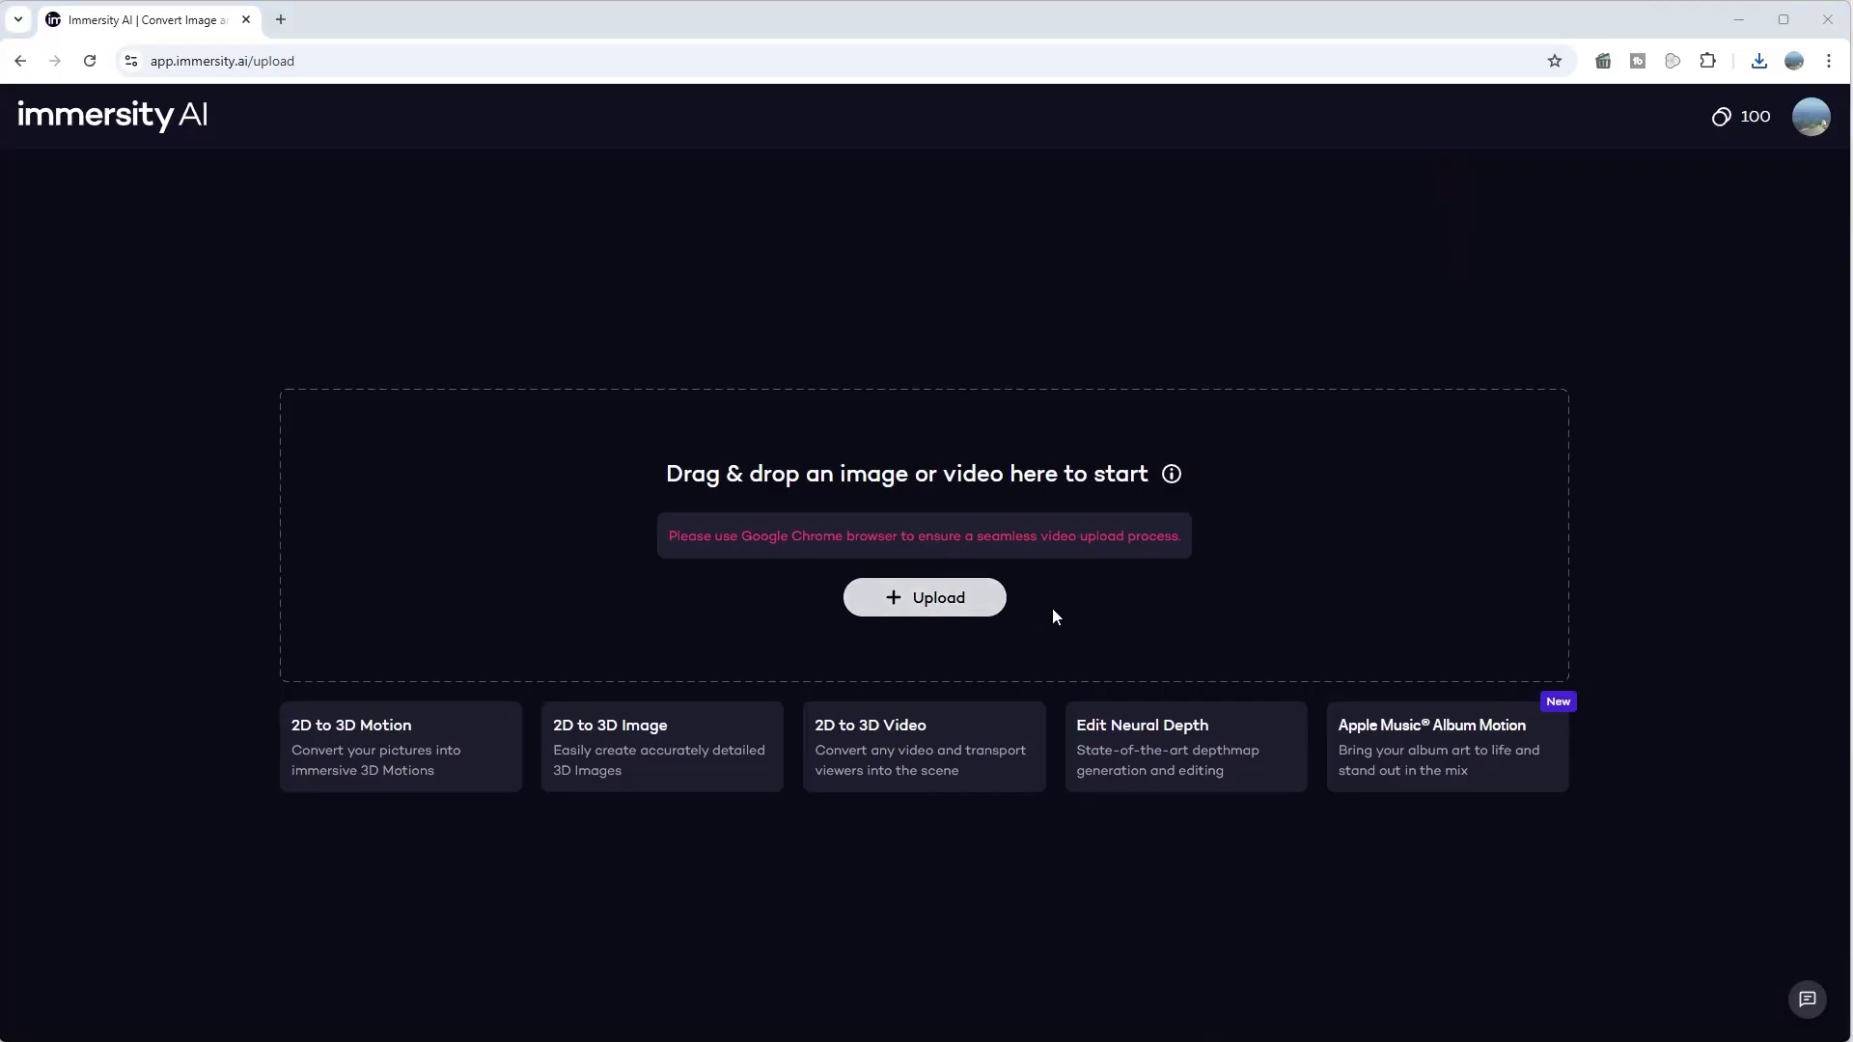
- Upload another file from the computer to Immersity AI
{"action": "left_click", "coordinate": [924, 597]}
{"action": "double_click", "coordinate": [801, 472]}
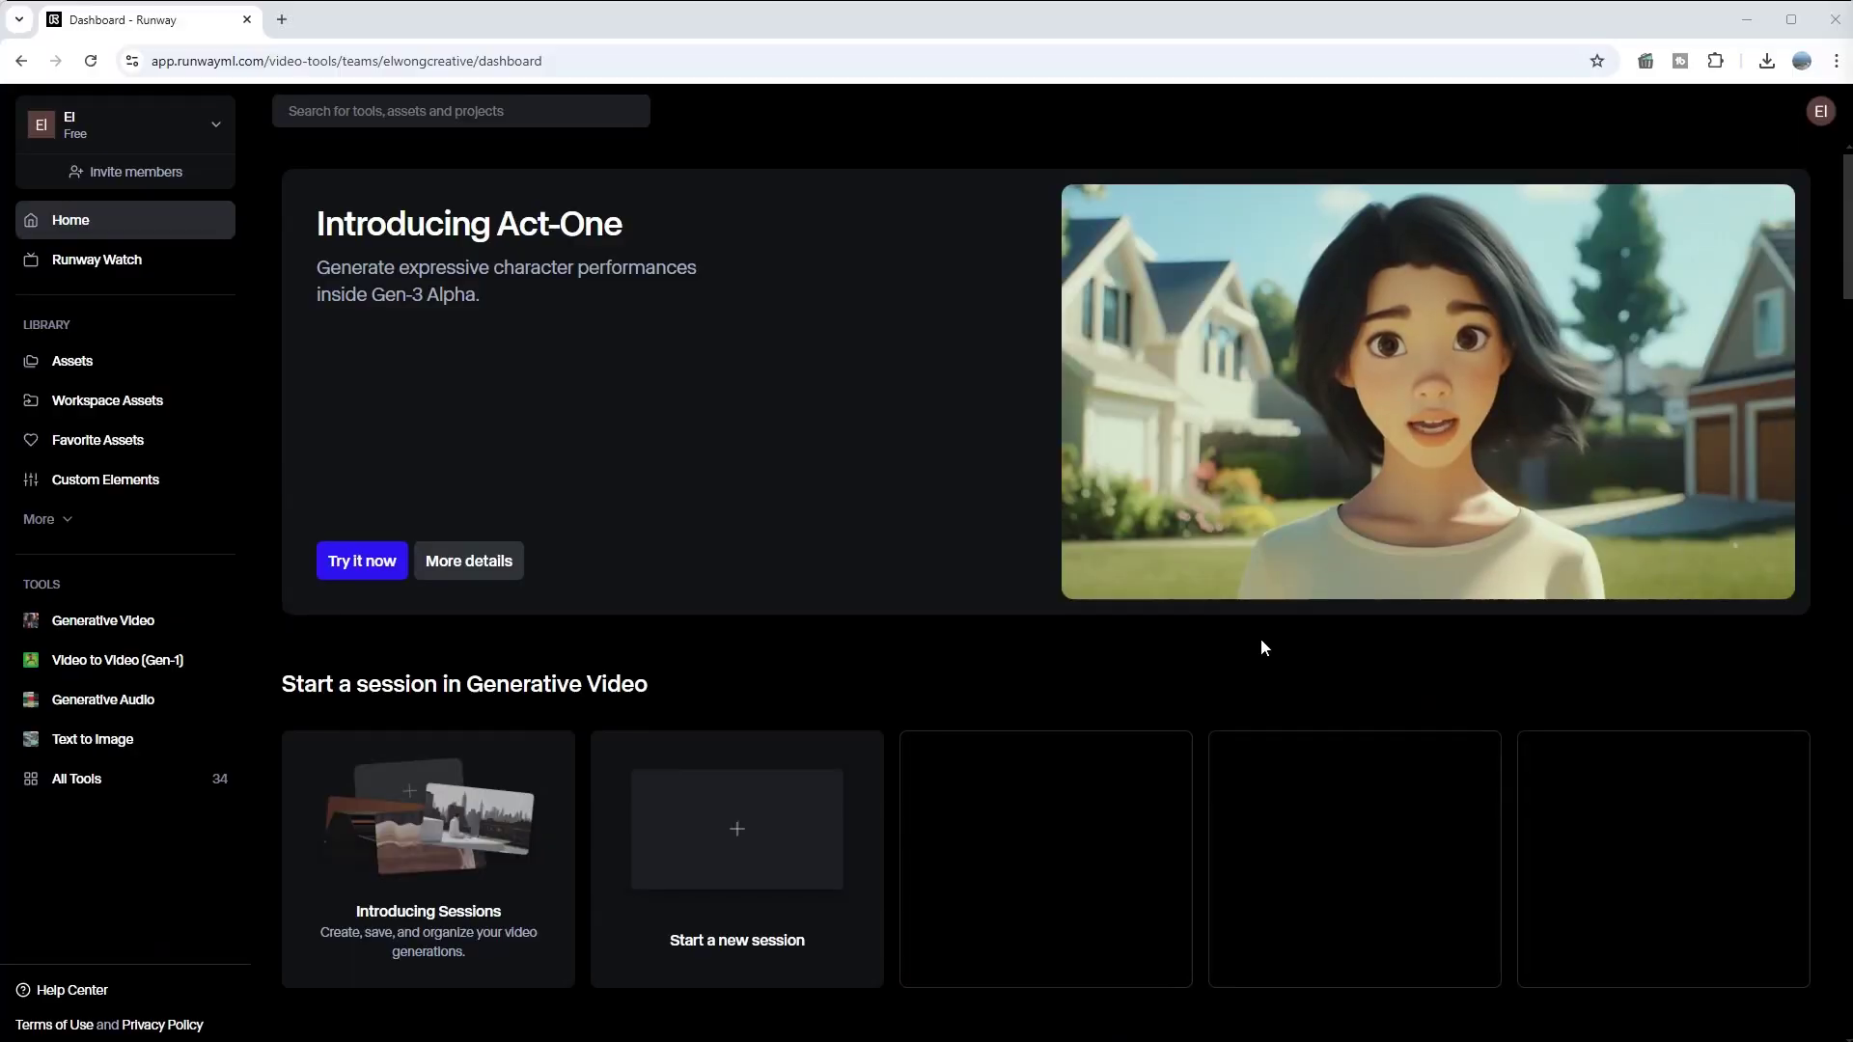
- Switch to Runway, open its Generative Video tool and choose the Gen-2 model
{"action": "scroll", "coordinate": [1261, 640], "scroll_direction": "down", "scroll_amount": 6}
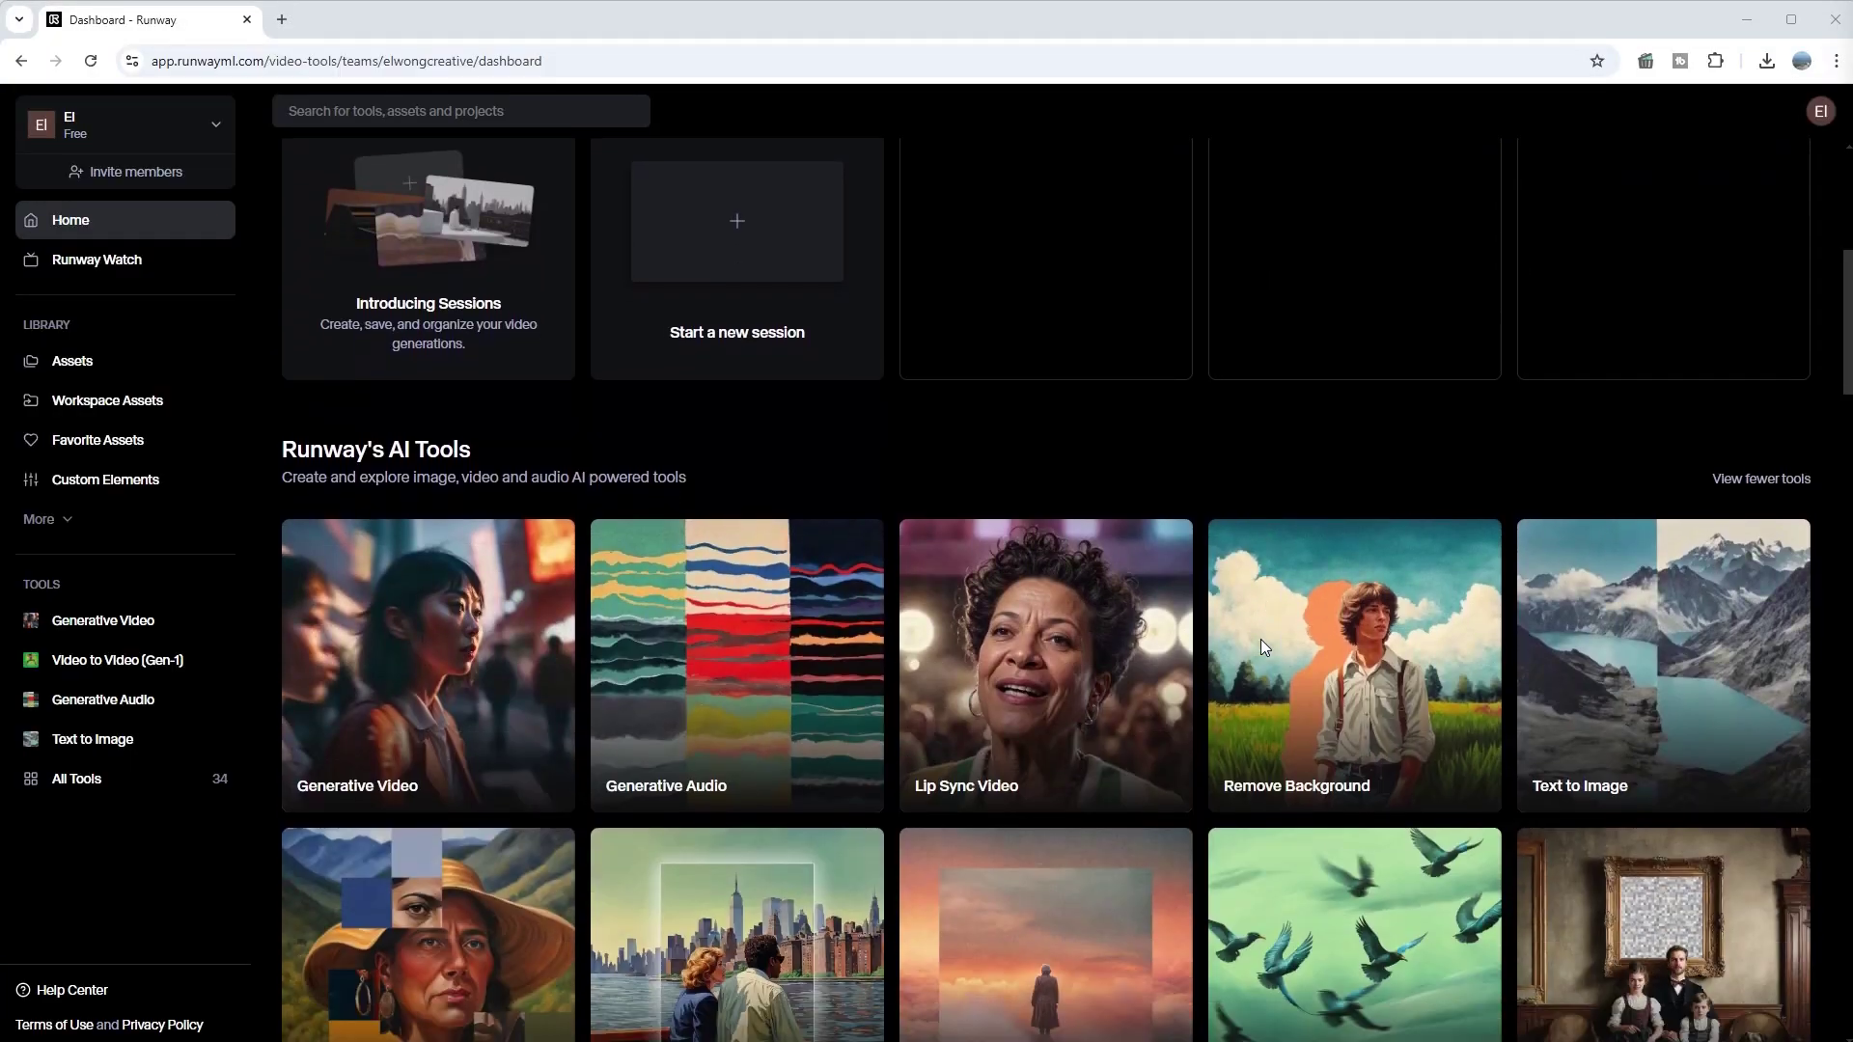
{"action": "scroll", "coordinate": [1260, 639], "scroll_direction": "down", "scroll_amount": 3}
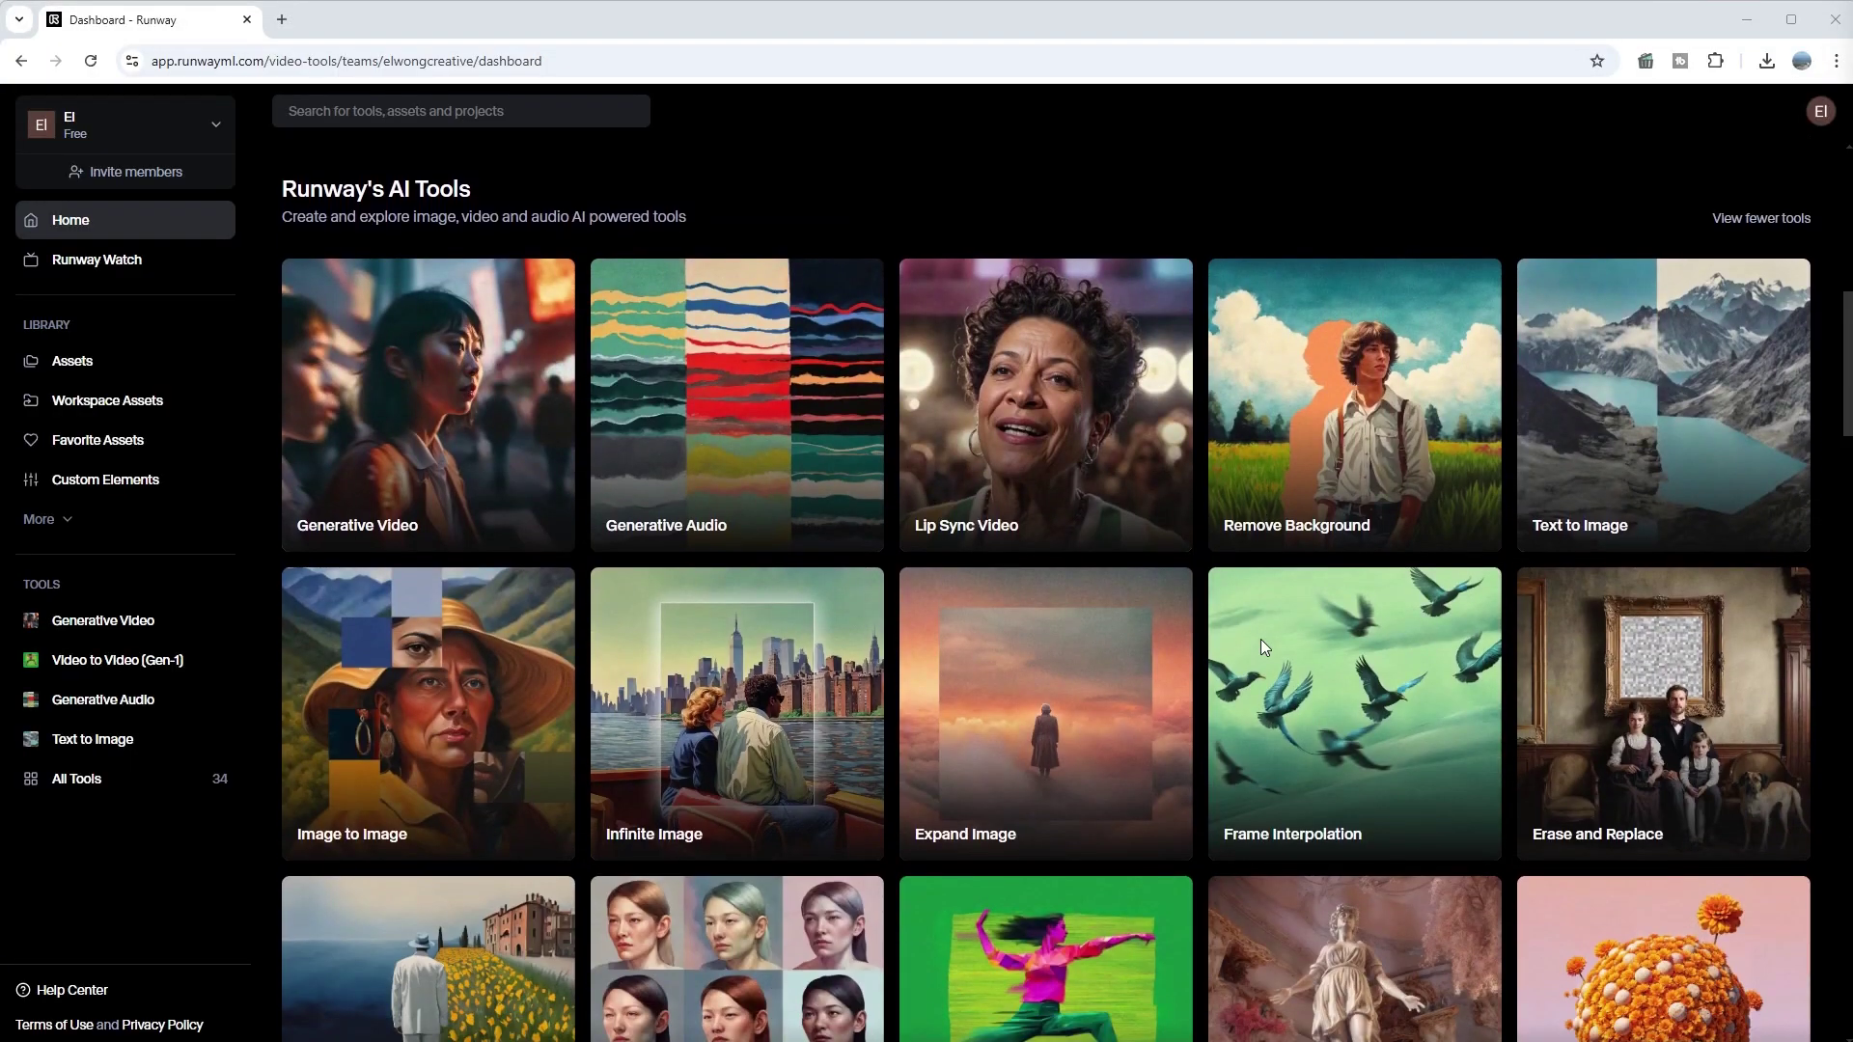
{"action": "left_click", "coordinate": [457, 427]}
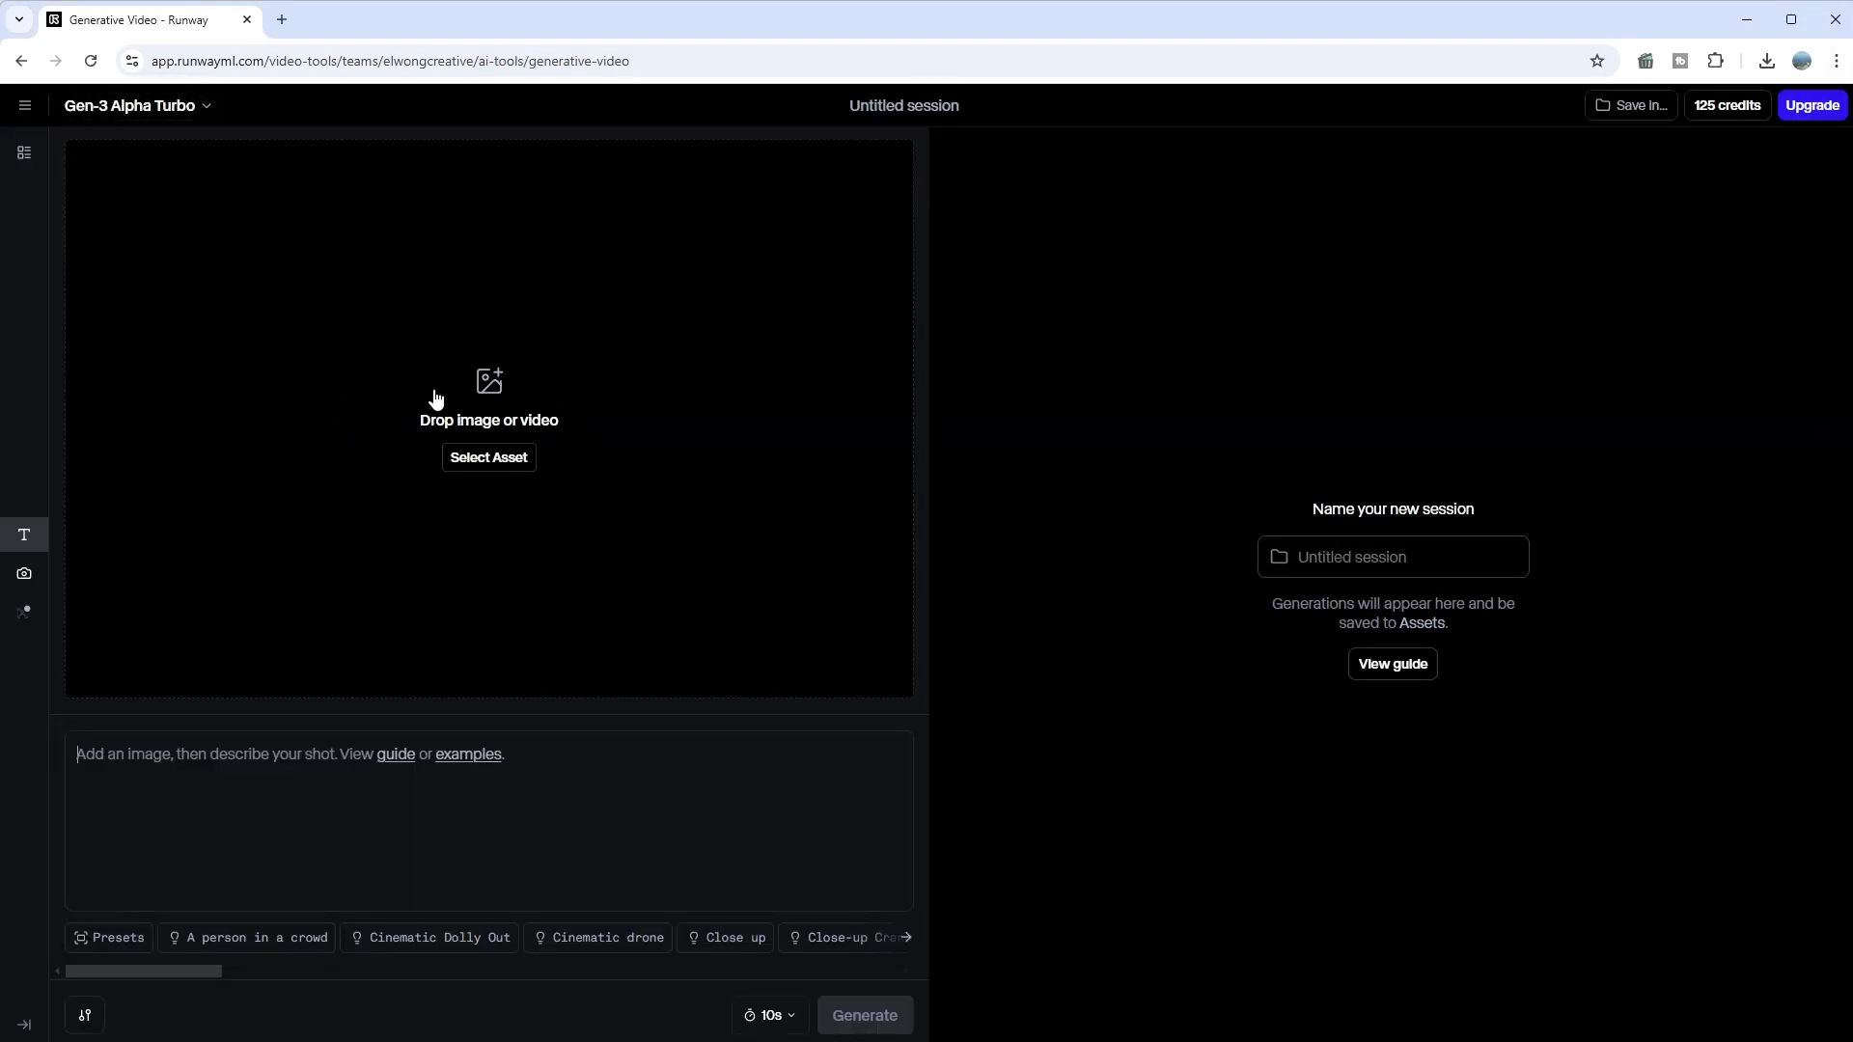
{"action": "left_click", "coordinate": [197, 109]}
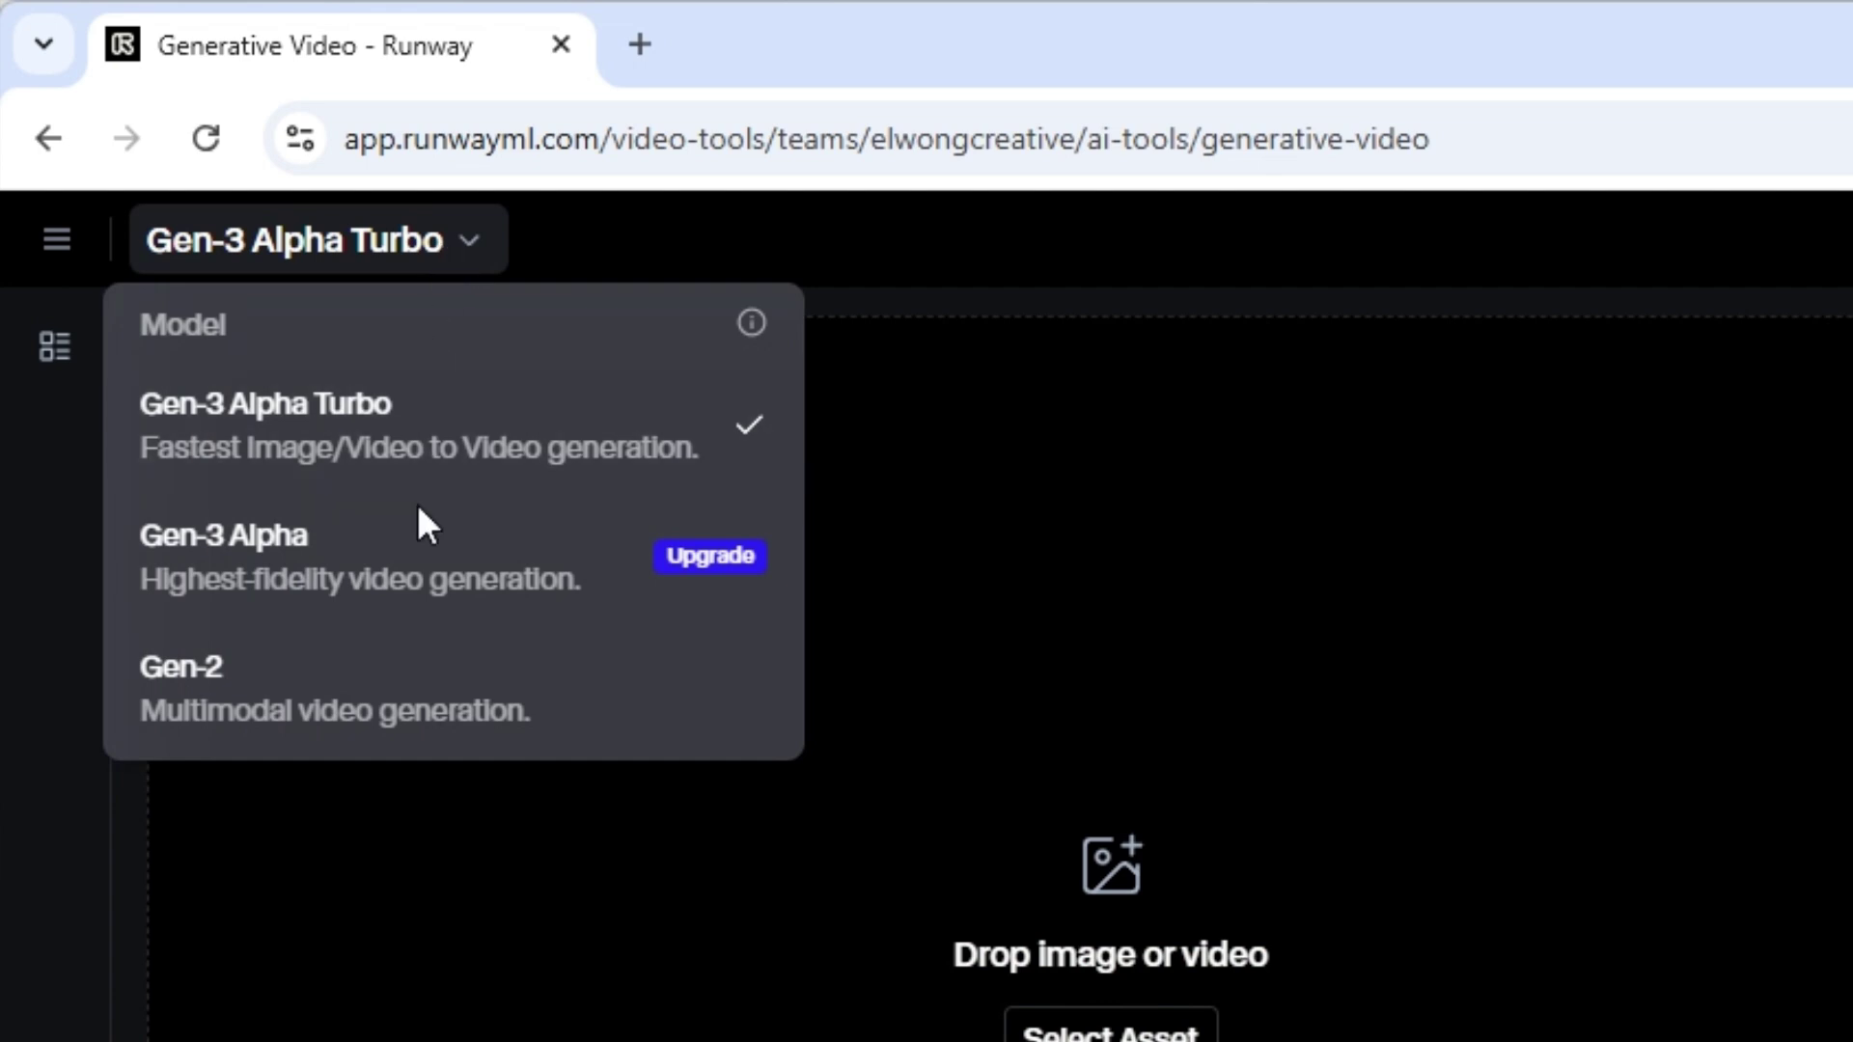
{"action": "left_click", "coordinate": [414, 689]}
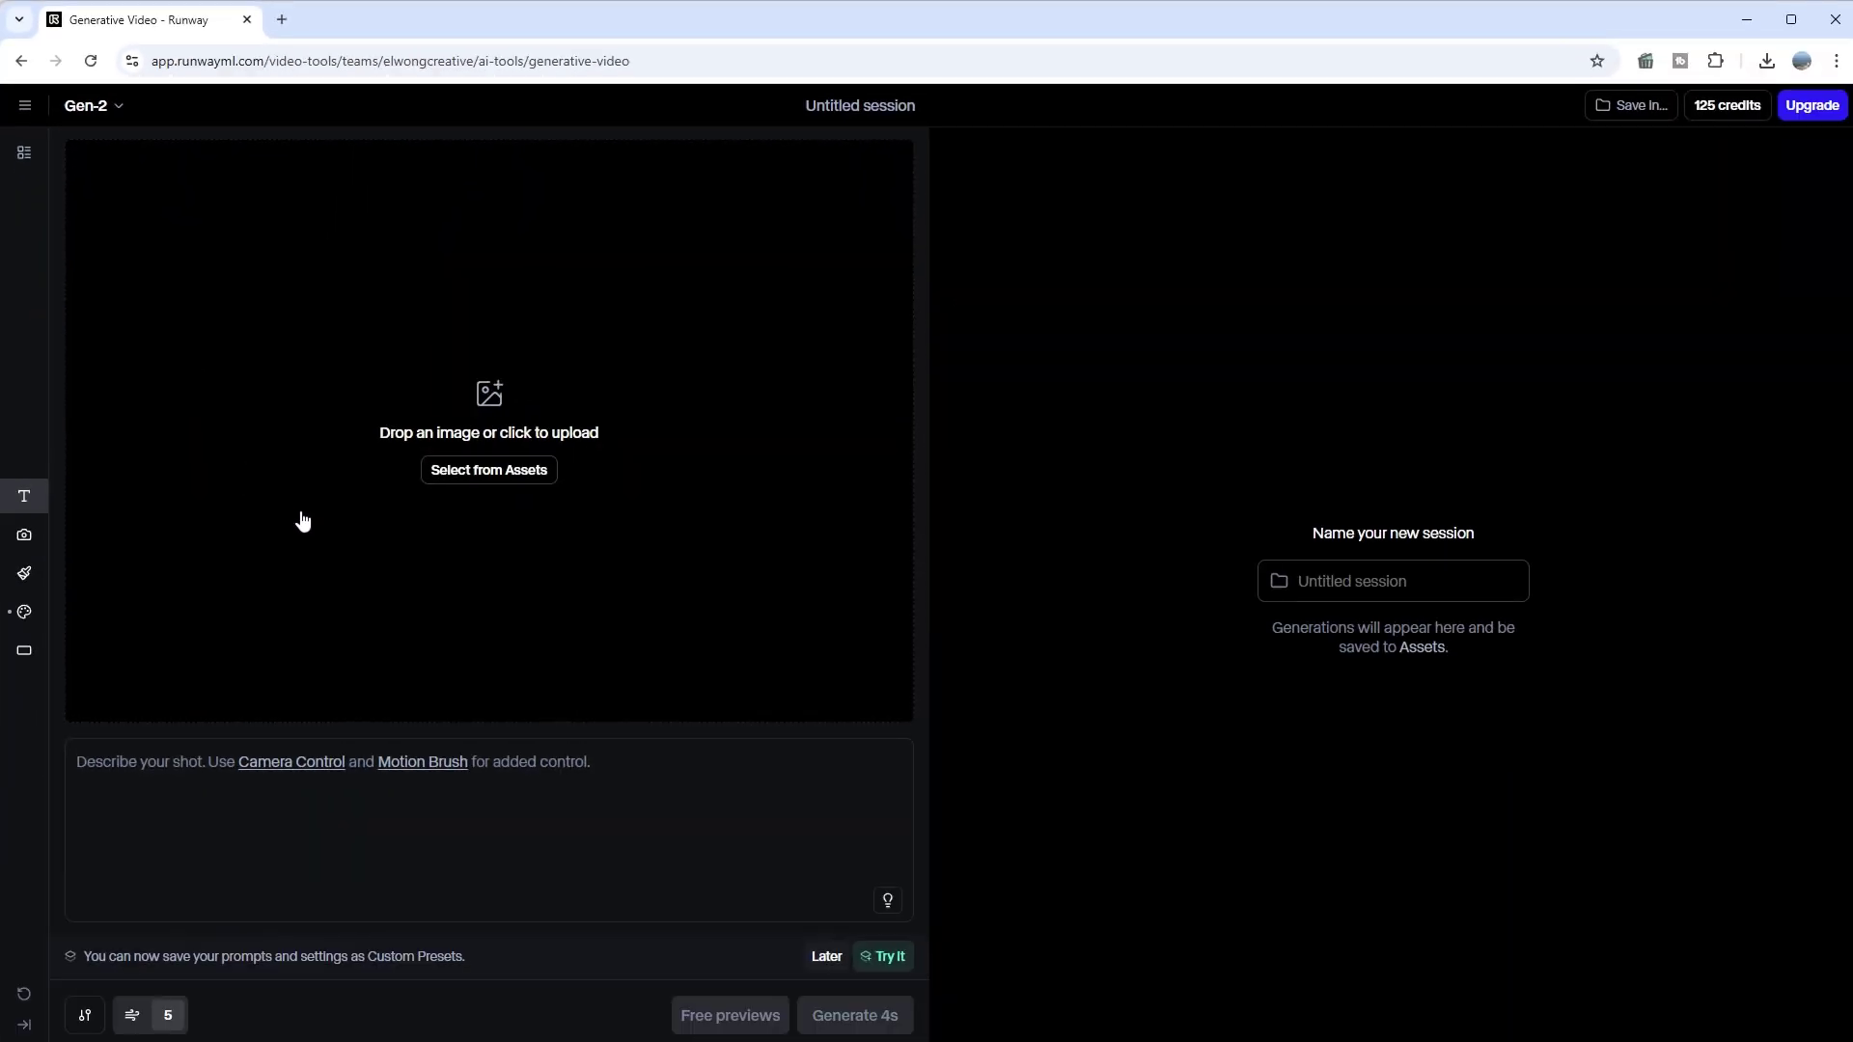
- Upload the photo 3waterfall-7091641 from the demo folder as the source image
{"action": "left_click", "coordinate": [527, 482]}
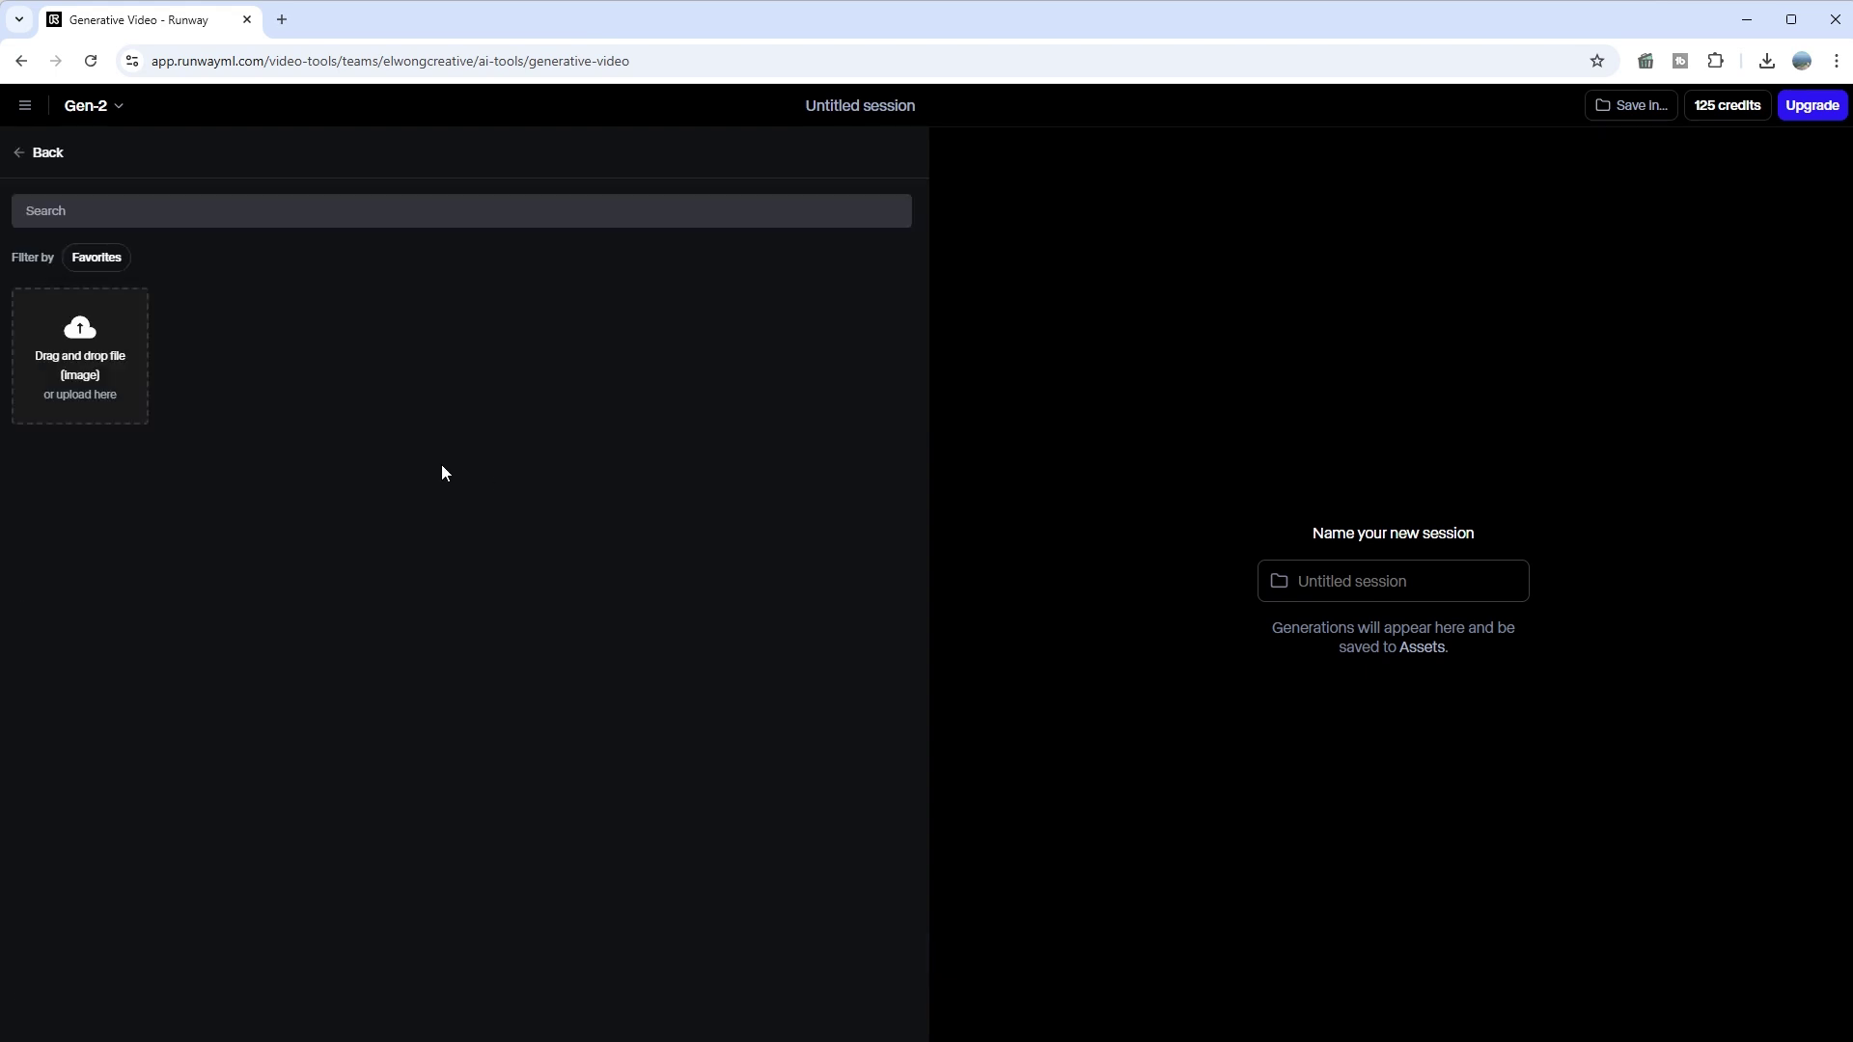
{"action": "left_click", "coordinate": [96, 328]}
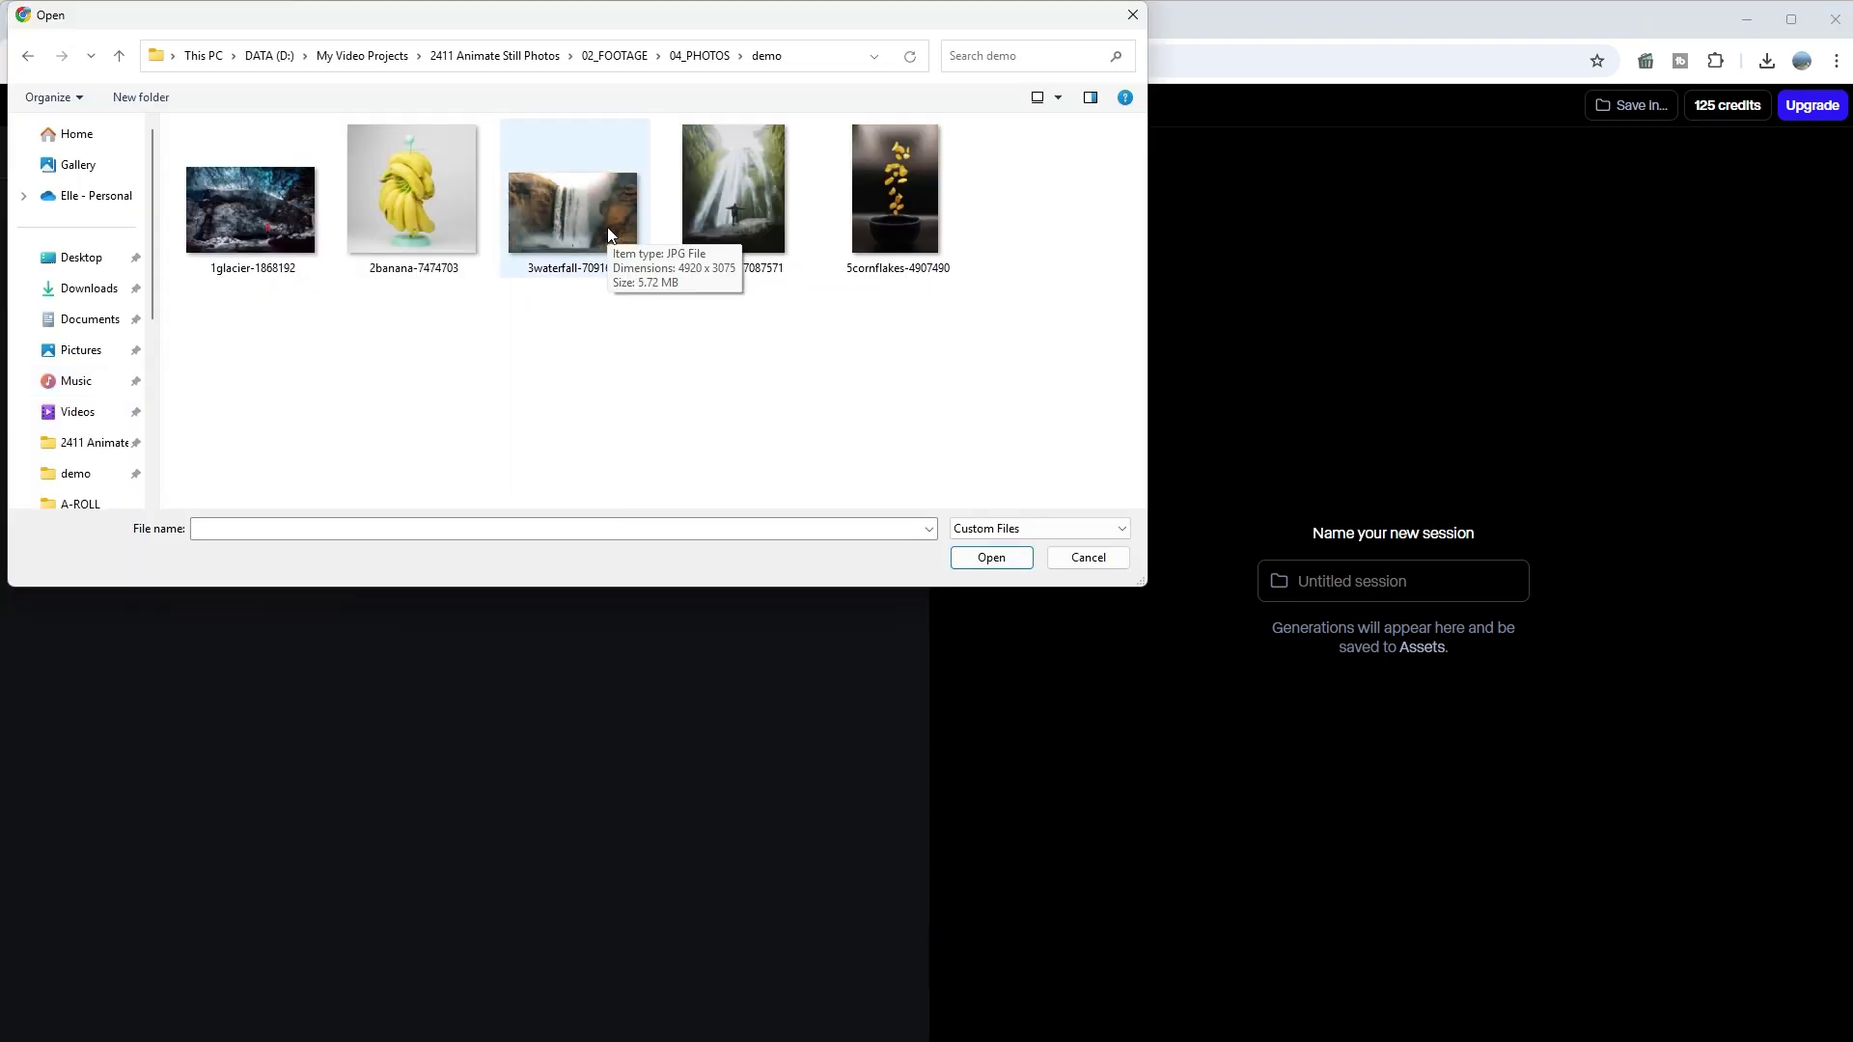
{"action": "left_click", "coordinate": [564, 233]}
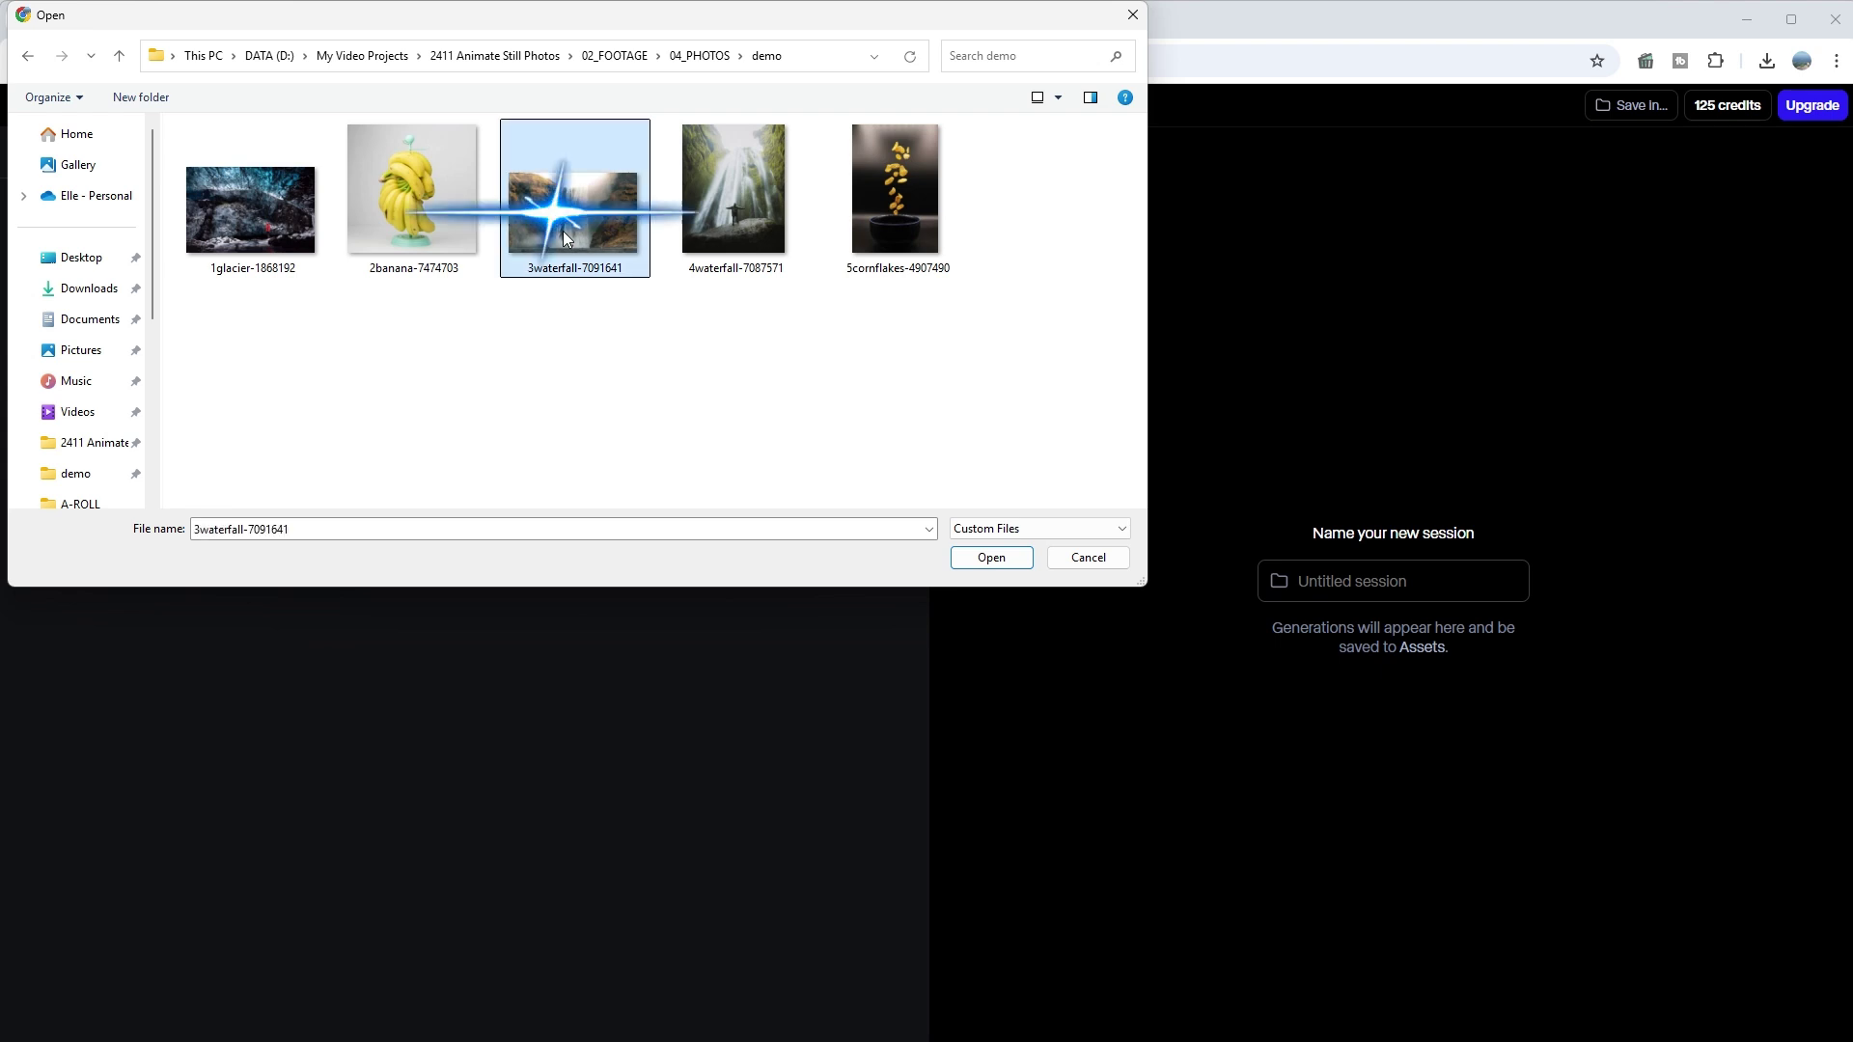
{"action": "double_click", "coordinate": [564, 233]}
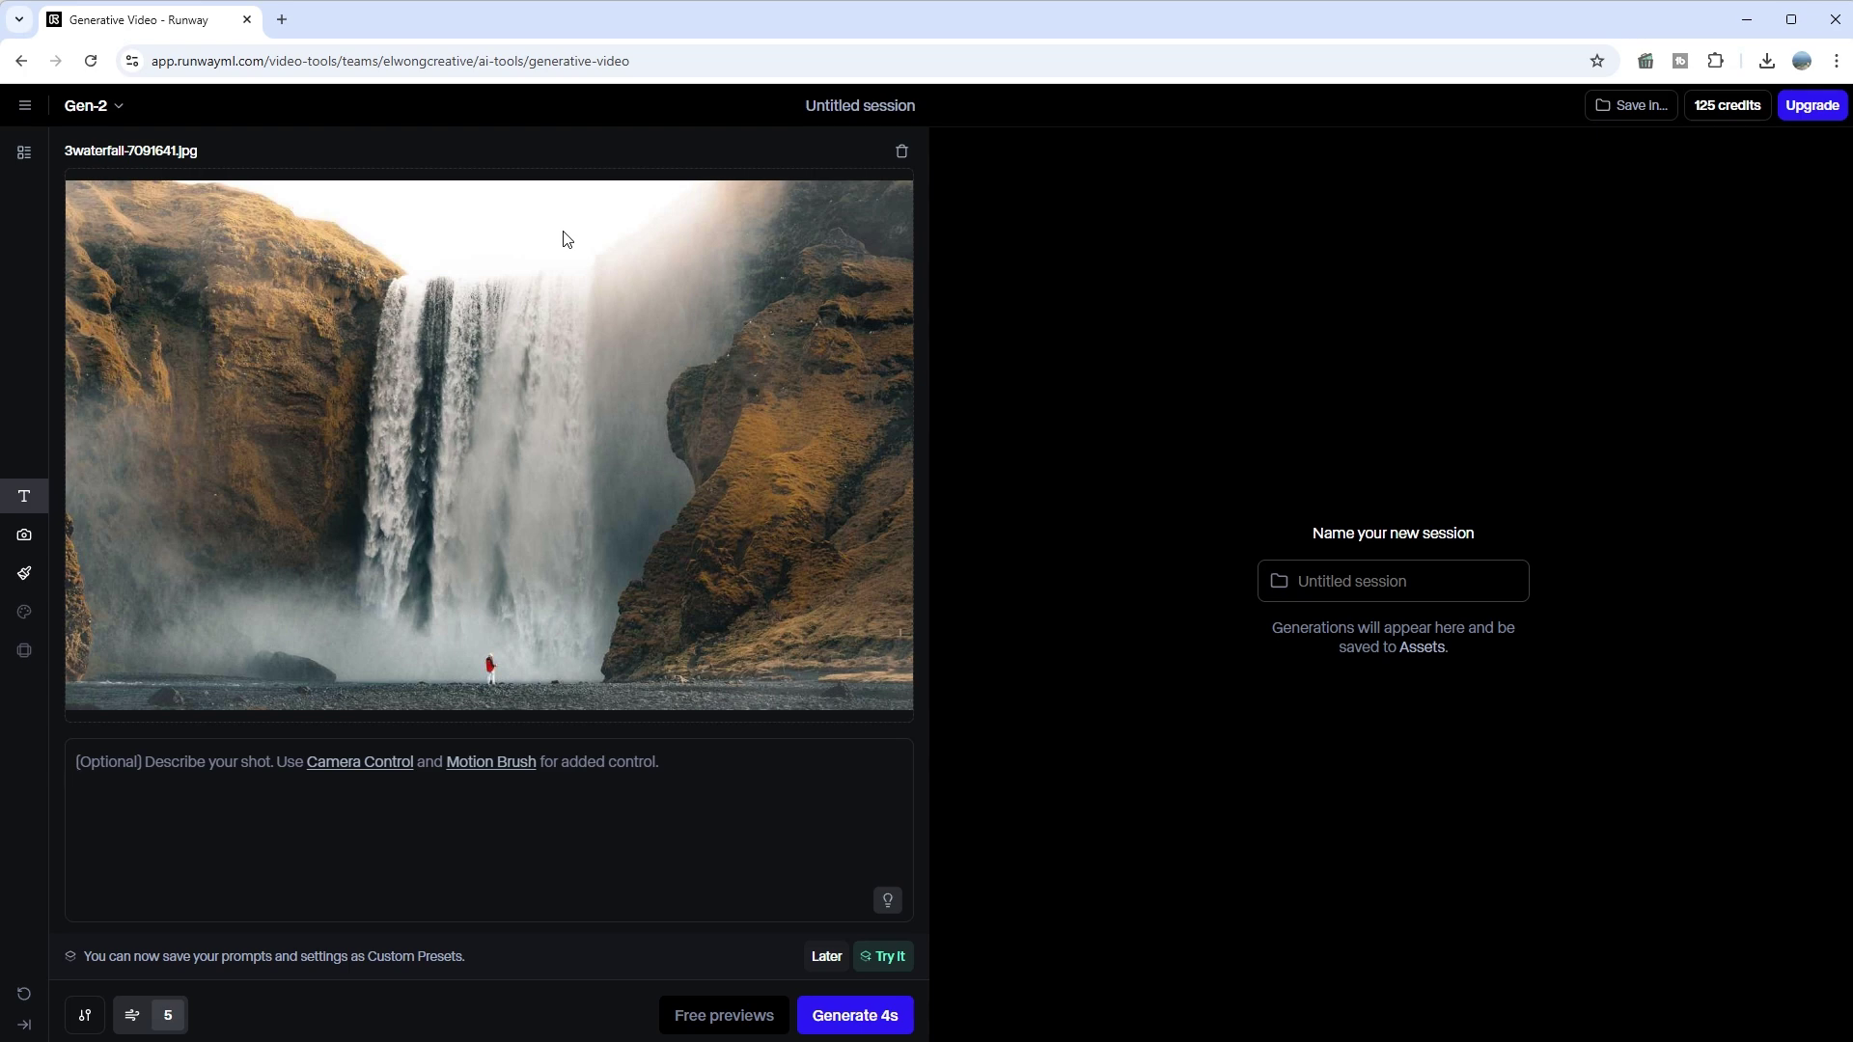
- Open the Motion Brush and paint over the whole waterfall with Brush 1
{"action": "left_click", "coordinate": [491, 762]}
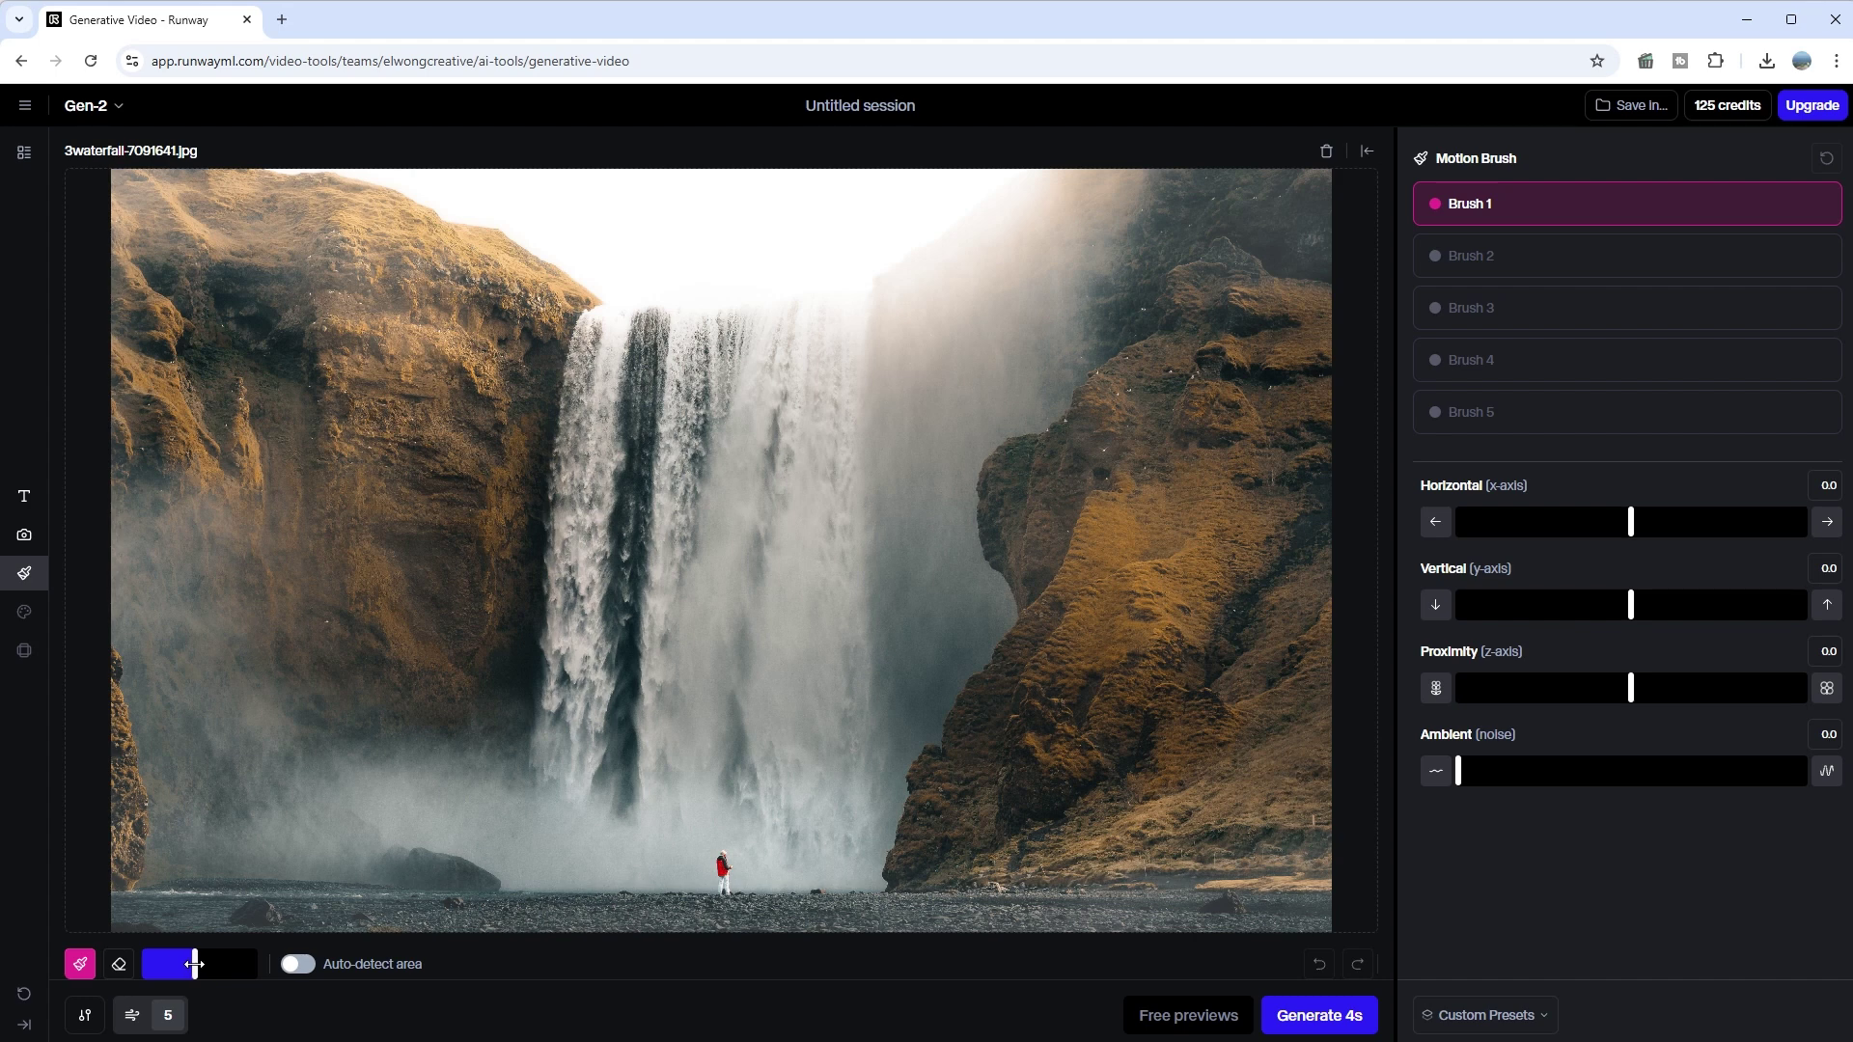
{"action": "left_click_drag", "start_coordinate": [618, 318], "coordinate": [567, 781]}
{"action": "left_click_drag", "start_coordinate": [675, 323], "coordinate": [637, 796]}
{"action": "left_click_drag", "start_coordinate": [729, 323], "coordinate": [690, 815]}
{"action": "left_click_drag", "start_coordinate": [786, 324], "coordinate": [750, 810]}
{"action": "left_click_drag", "start_coordinate": [842, 310], "coordinate": [828, 861]}
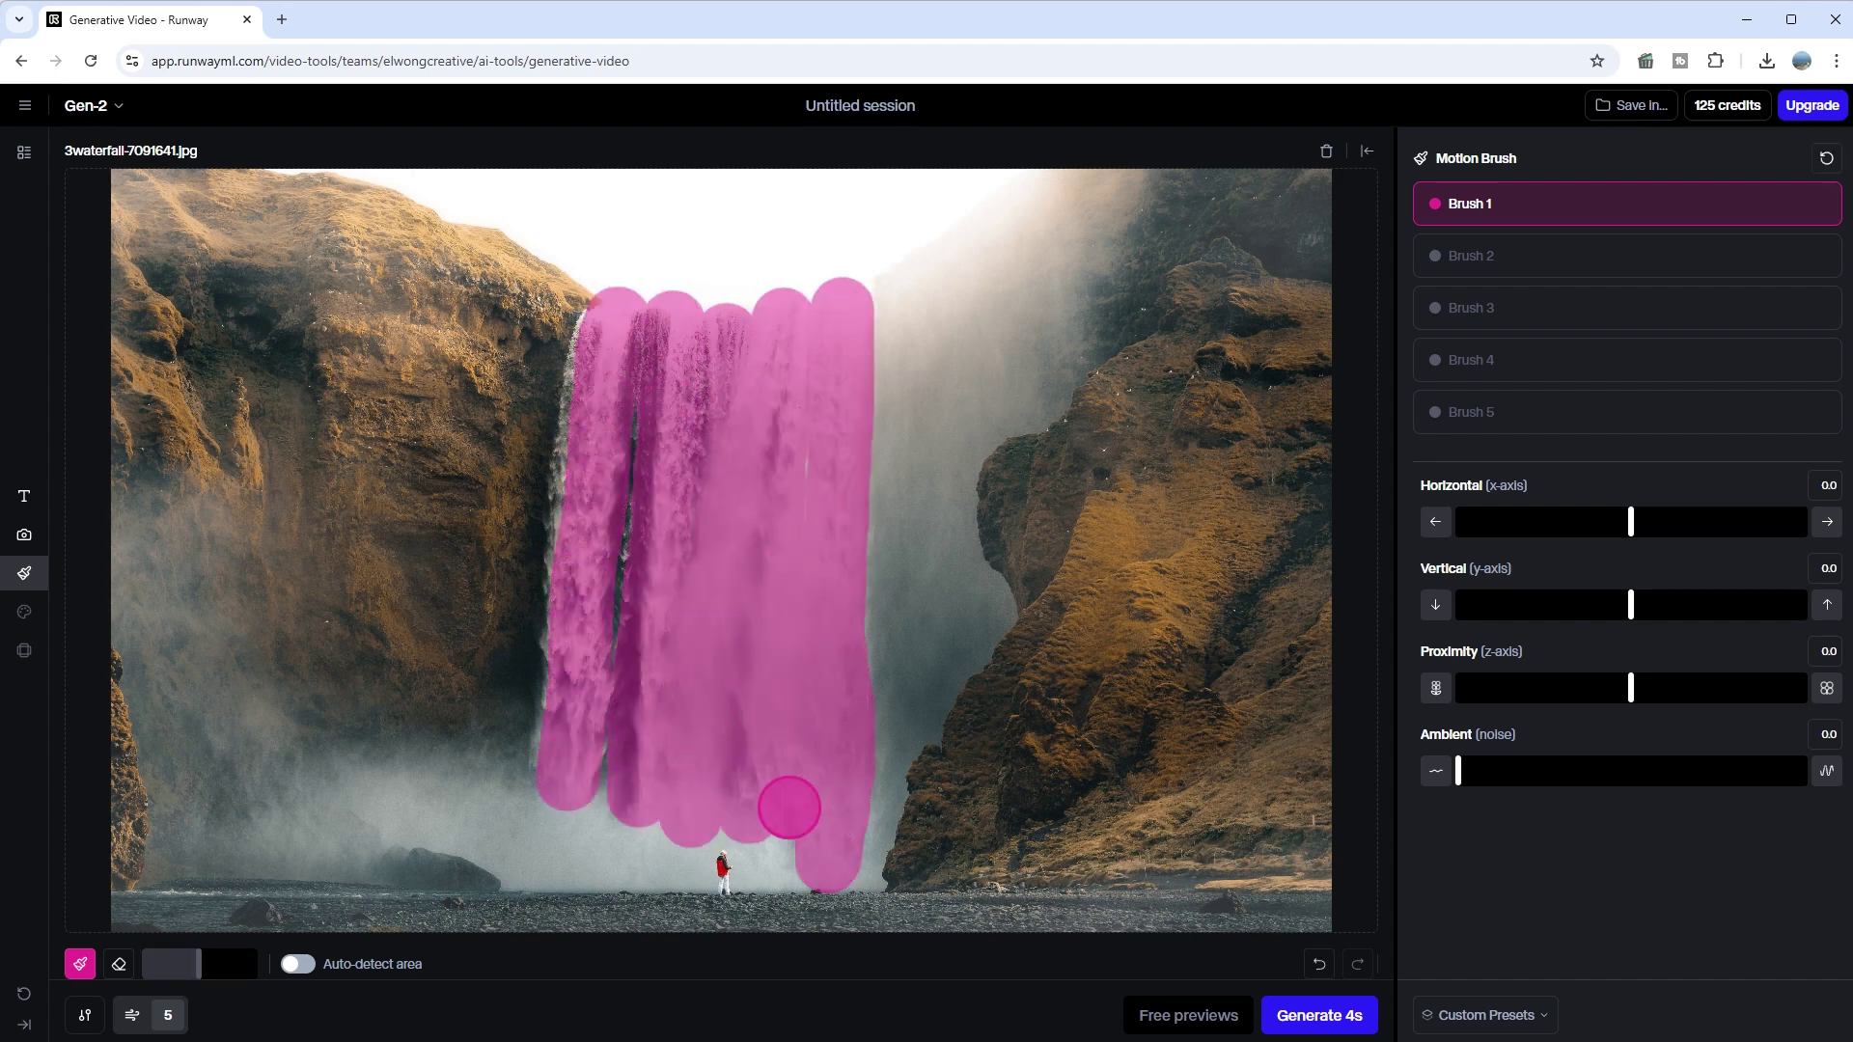
{"action": "left_click_drag", "start_coordinate": [594, 318], "coordinate": [563, 698]}
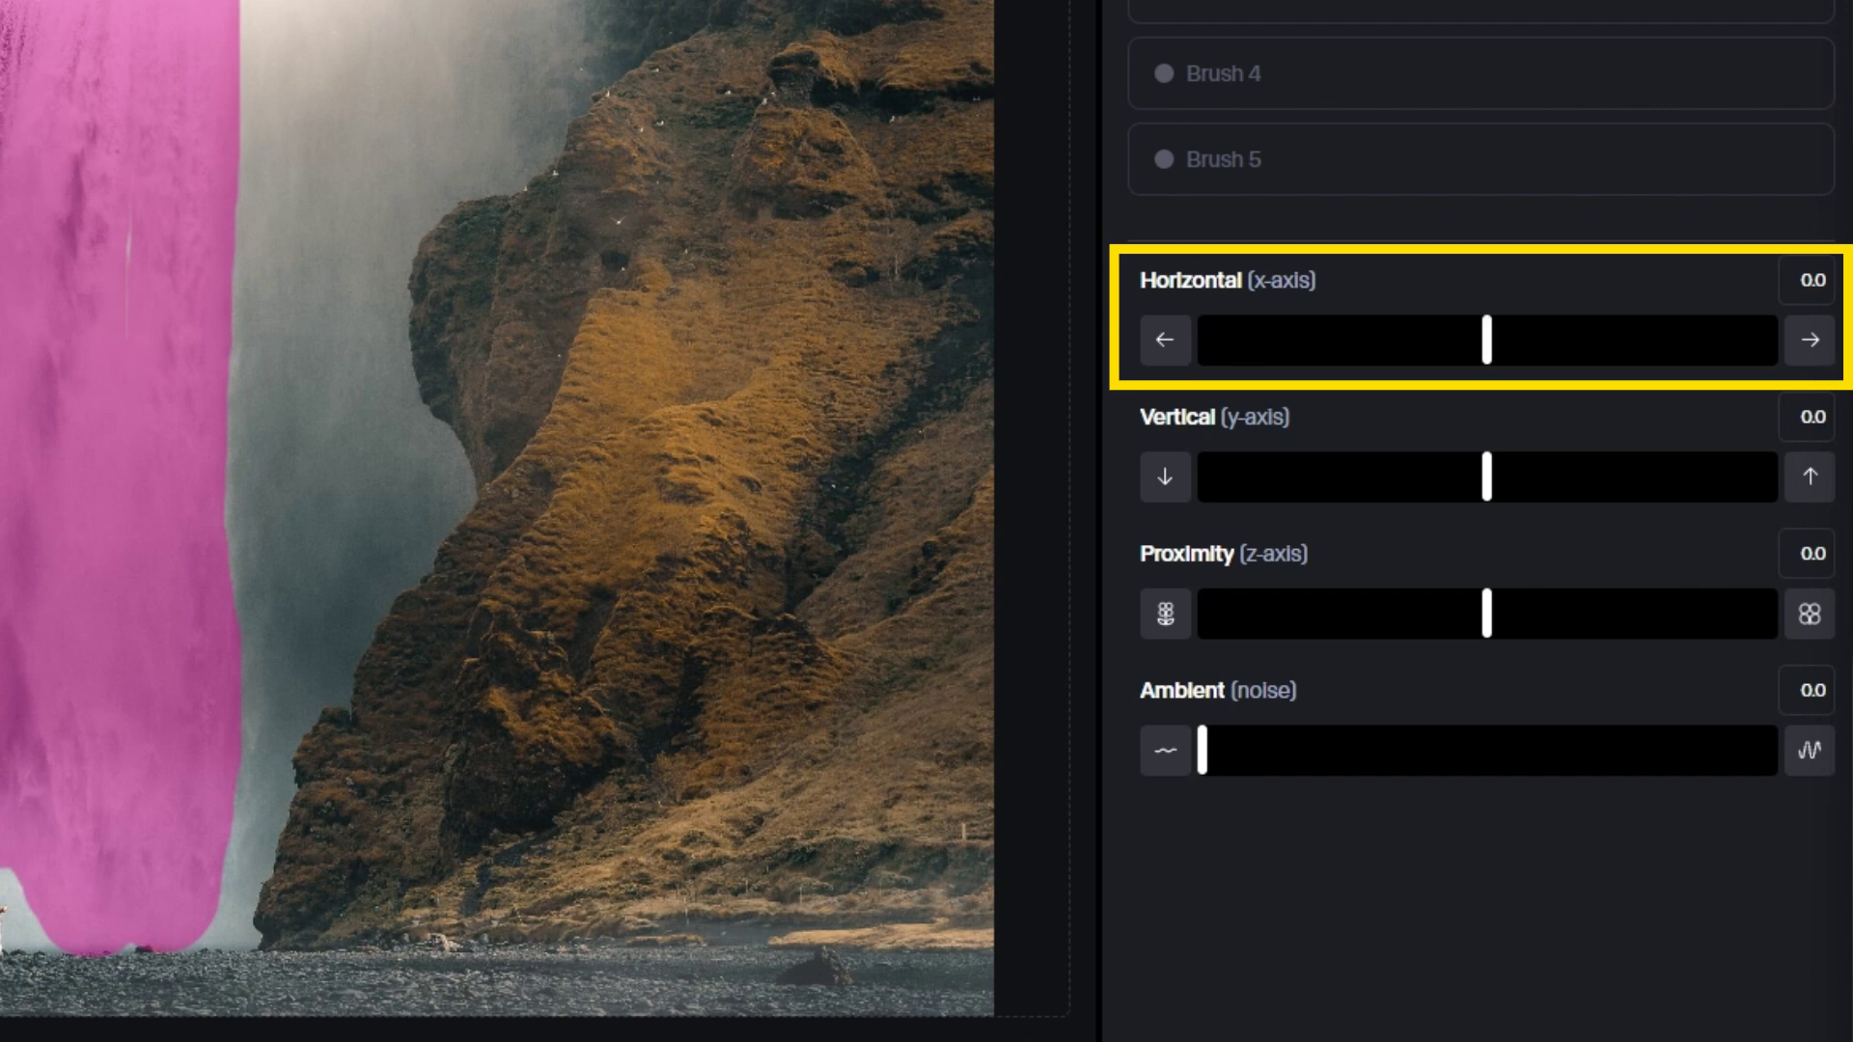
- Set Brush 1's vertical motion to -5.0 and its ambient noise to 3.5
{"action": "left_click", "coordinate": [1166, 480]}
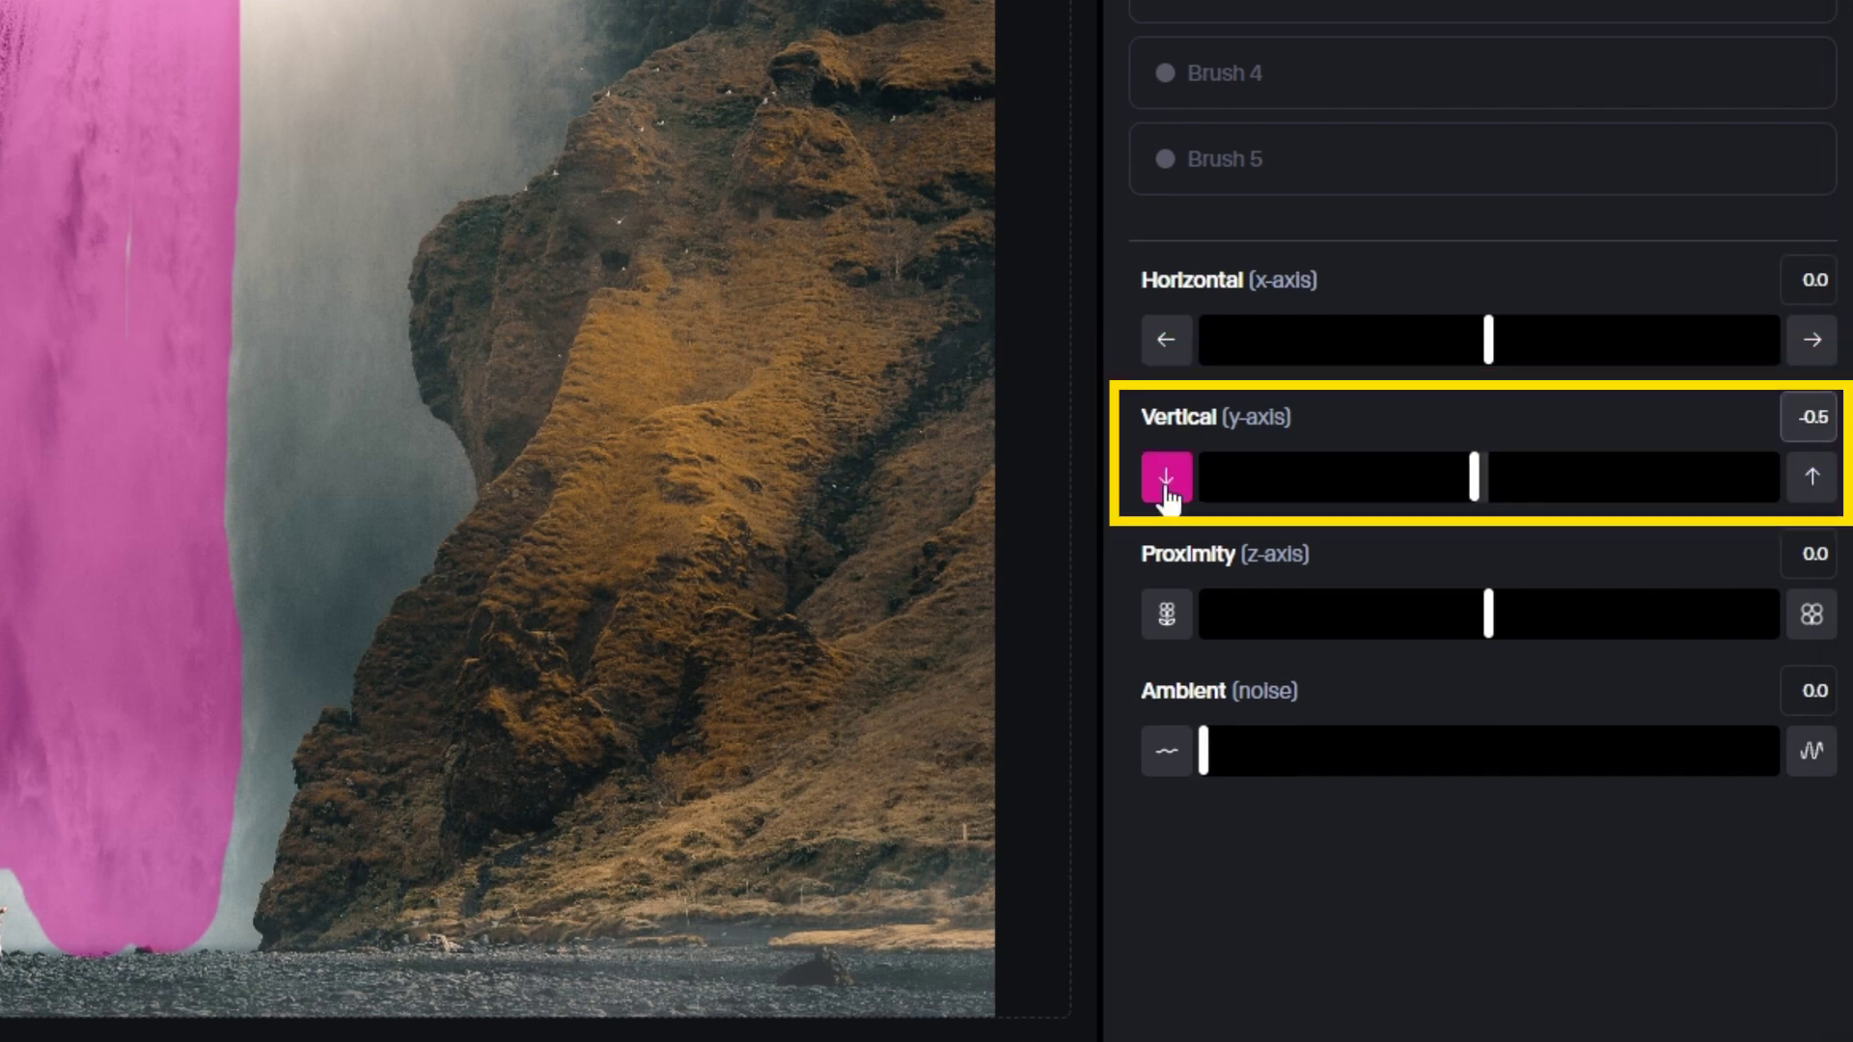
{"action": "left_click", "coordinate": [1167, 486]}
{"action": "left_click", "coordinate": [1166, 485]}
{"action": "left_click", "coordinate": [1167, 486]}
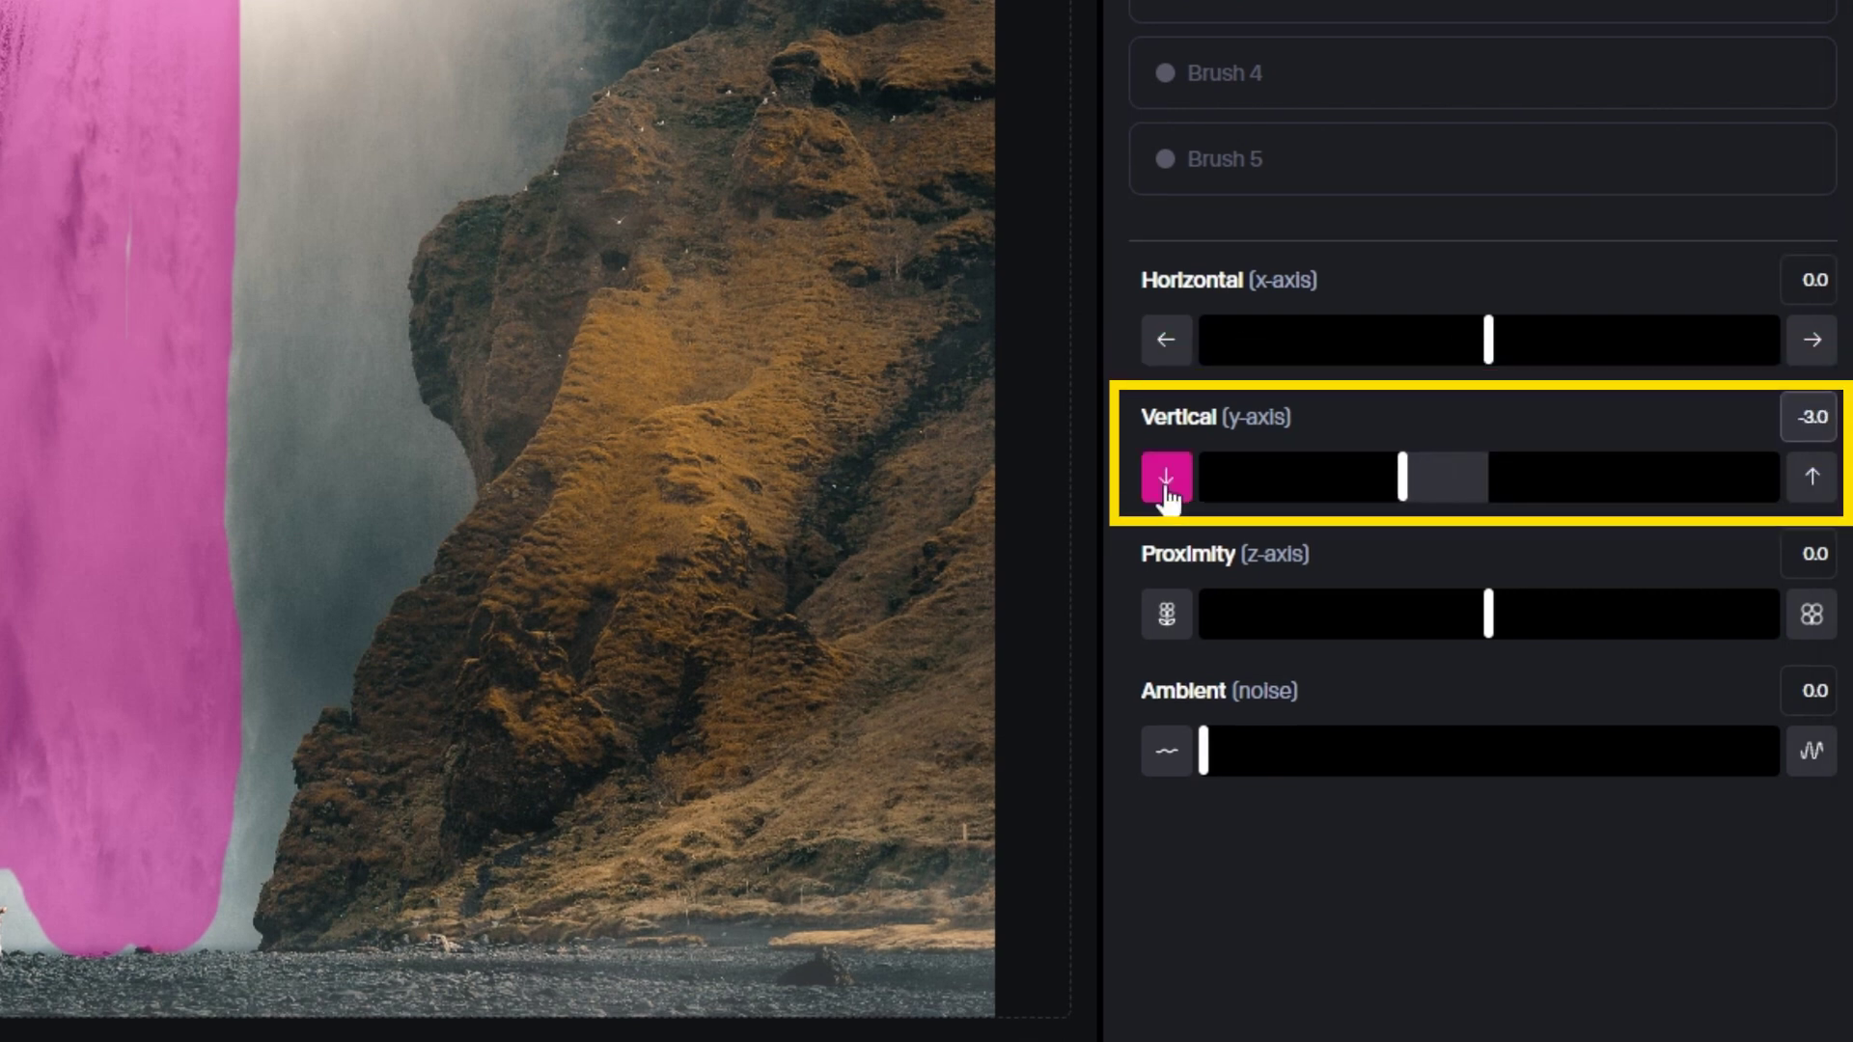
{"action": "left_click", "coordinate": [1166, 485]}
{"action": "left_click", "coordinate": [1167, 479]}
{"action": "left_click", "coordinate": [1166, 479]}
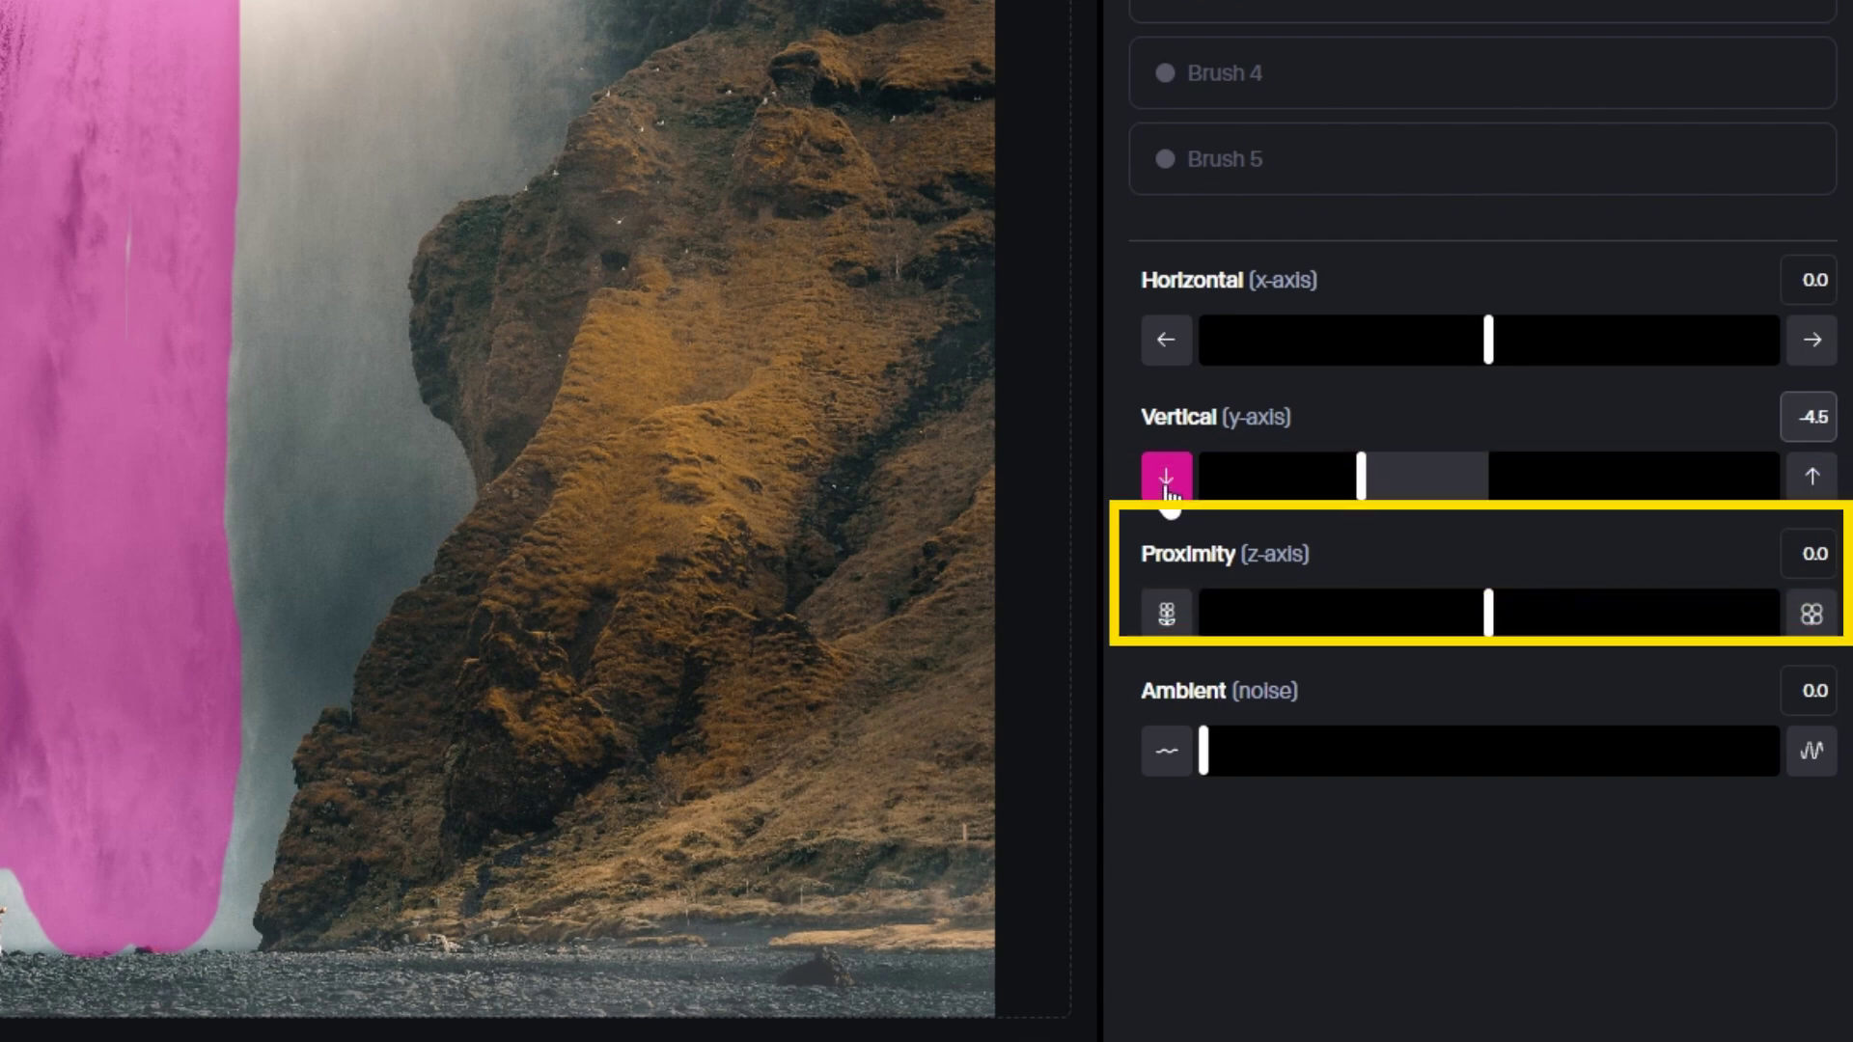
{"action": "left_click", "coordinate": [1166, 479]}
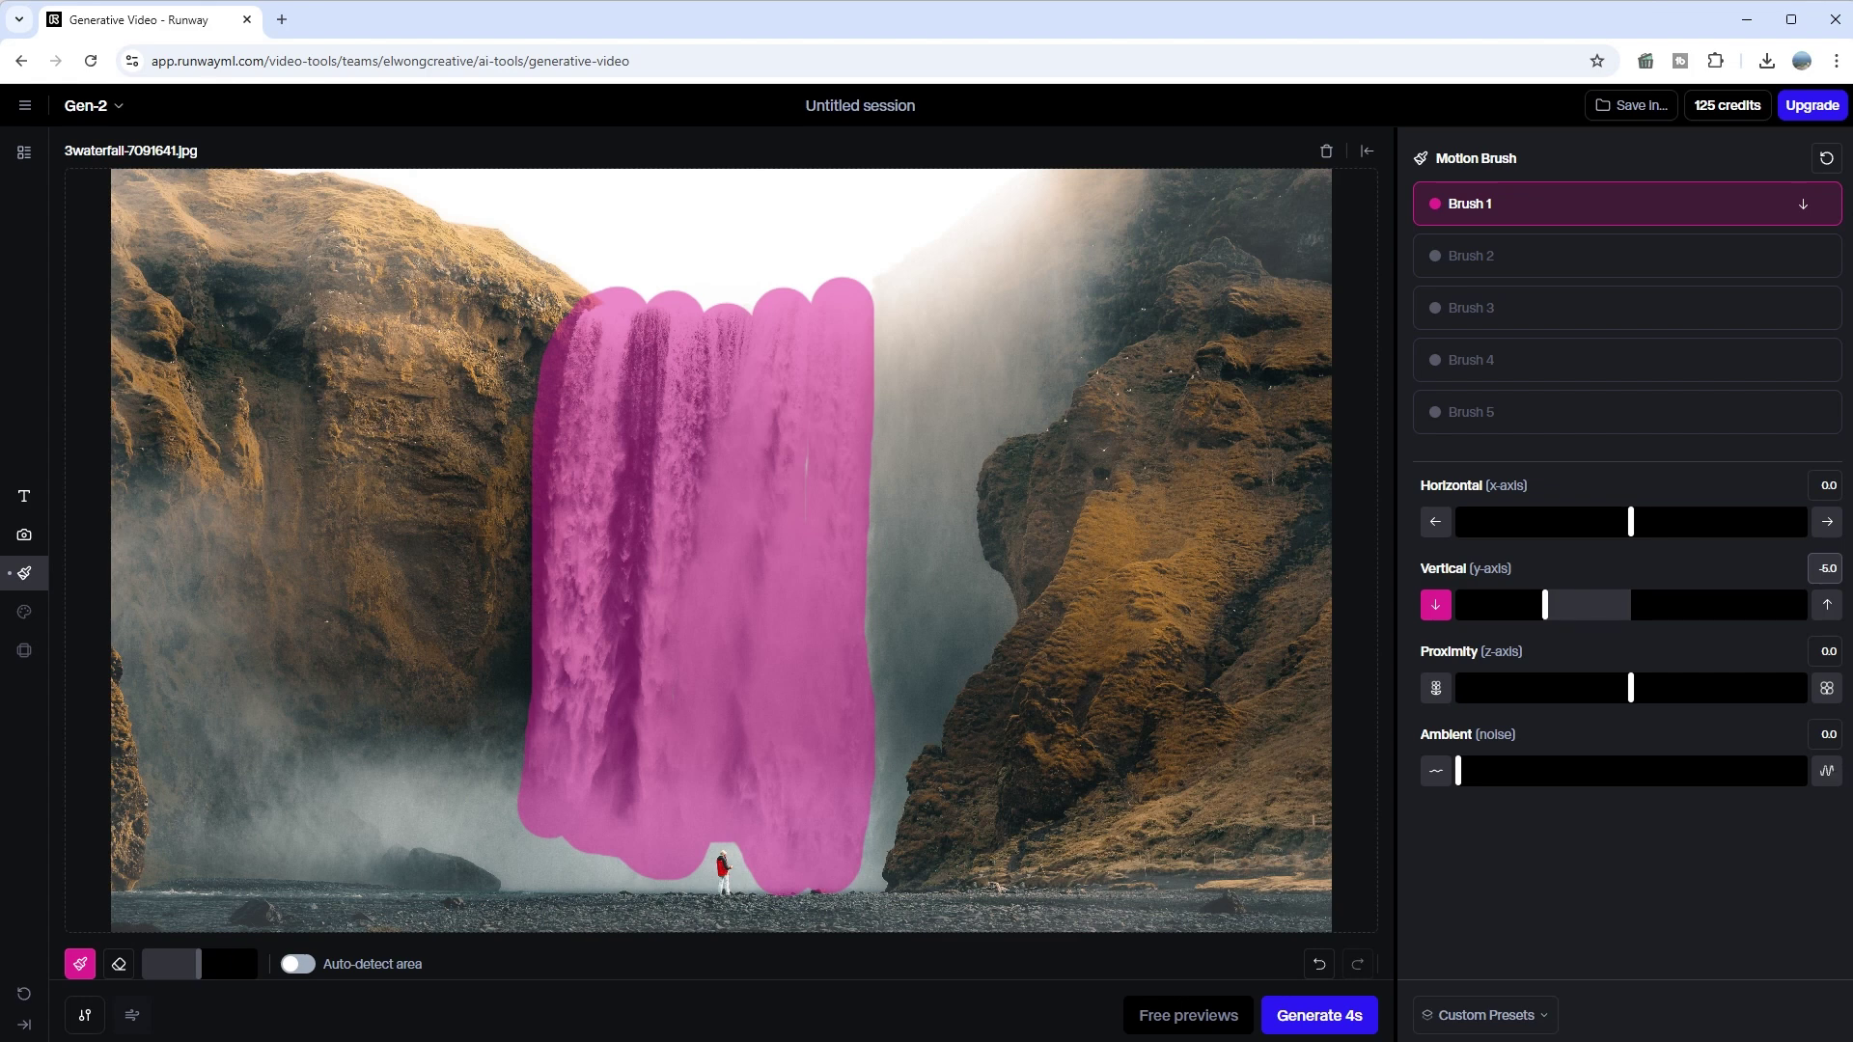
{"action": "left_click", "coordinate": [1827, 772]}
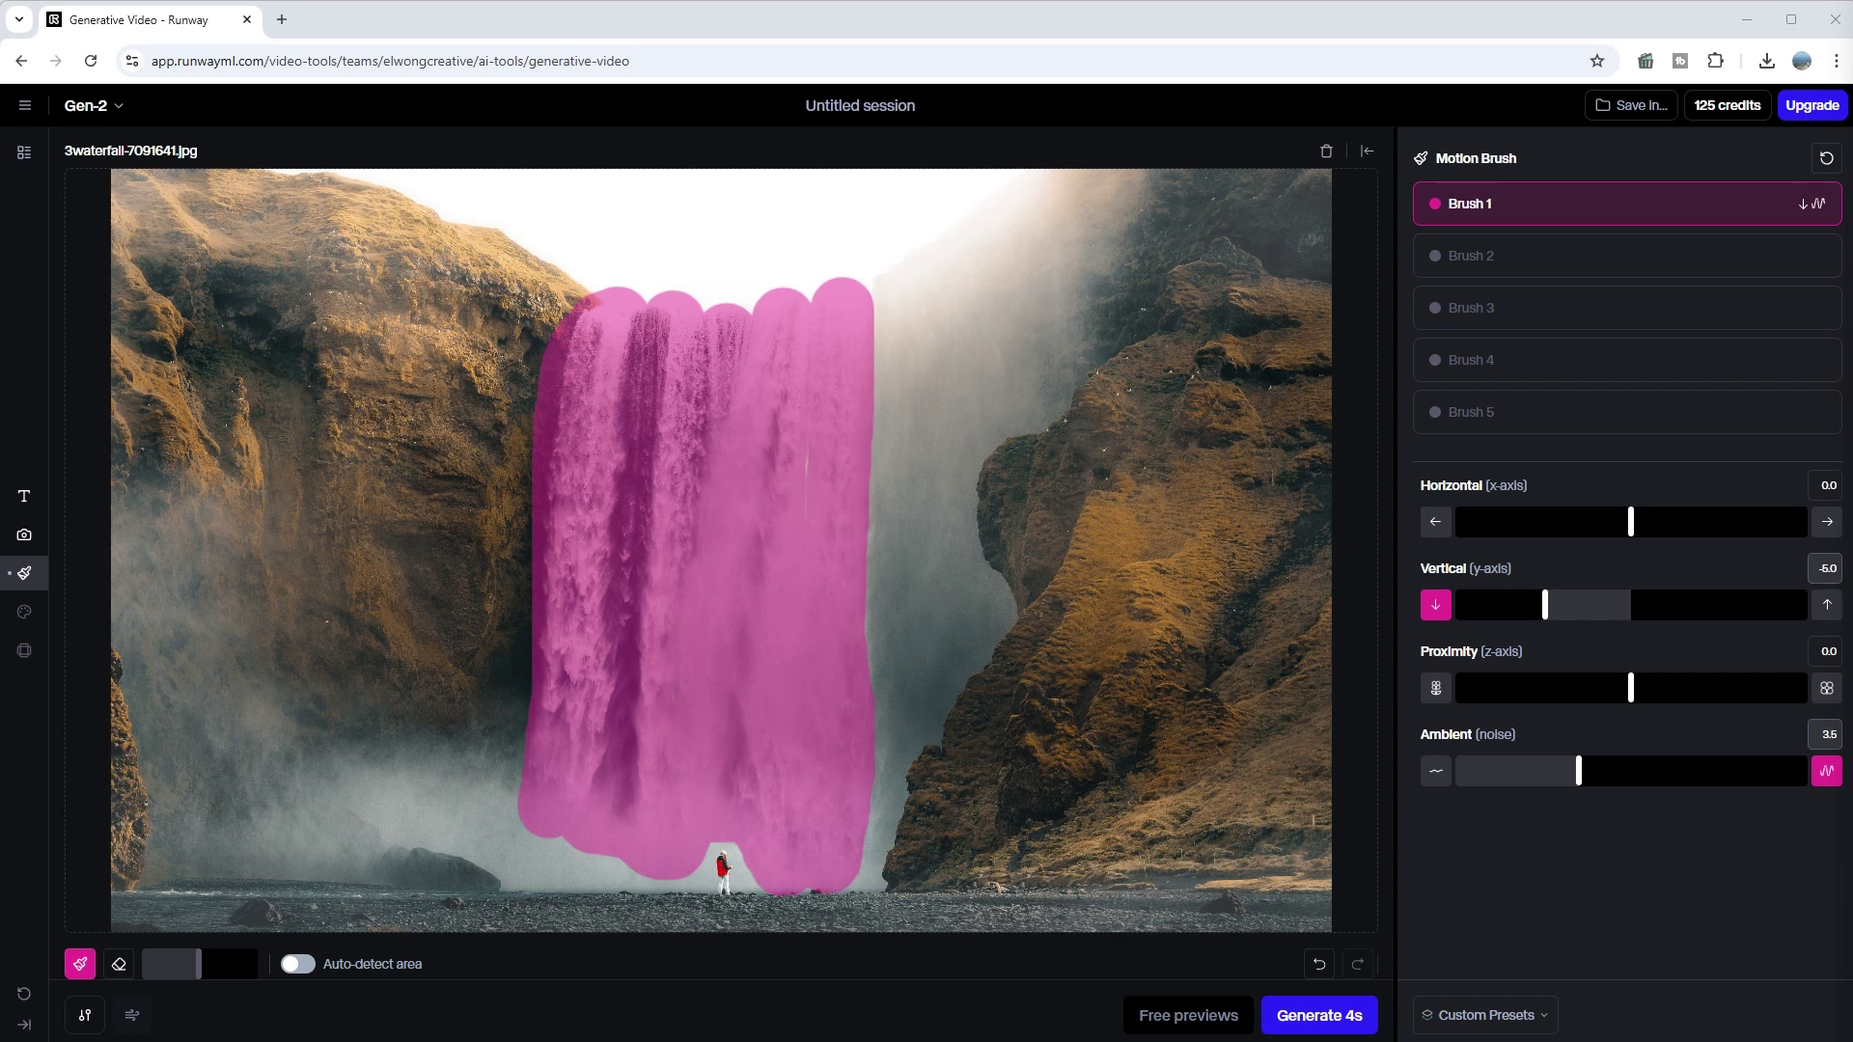
- Paint the ground along the photo's lower edge with Brush 2 and set its ambient noise to 2.0
{"action": "left_click", "coordinate": [1515, 269]}
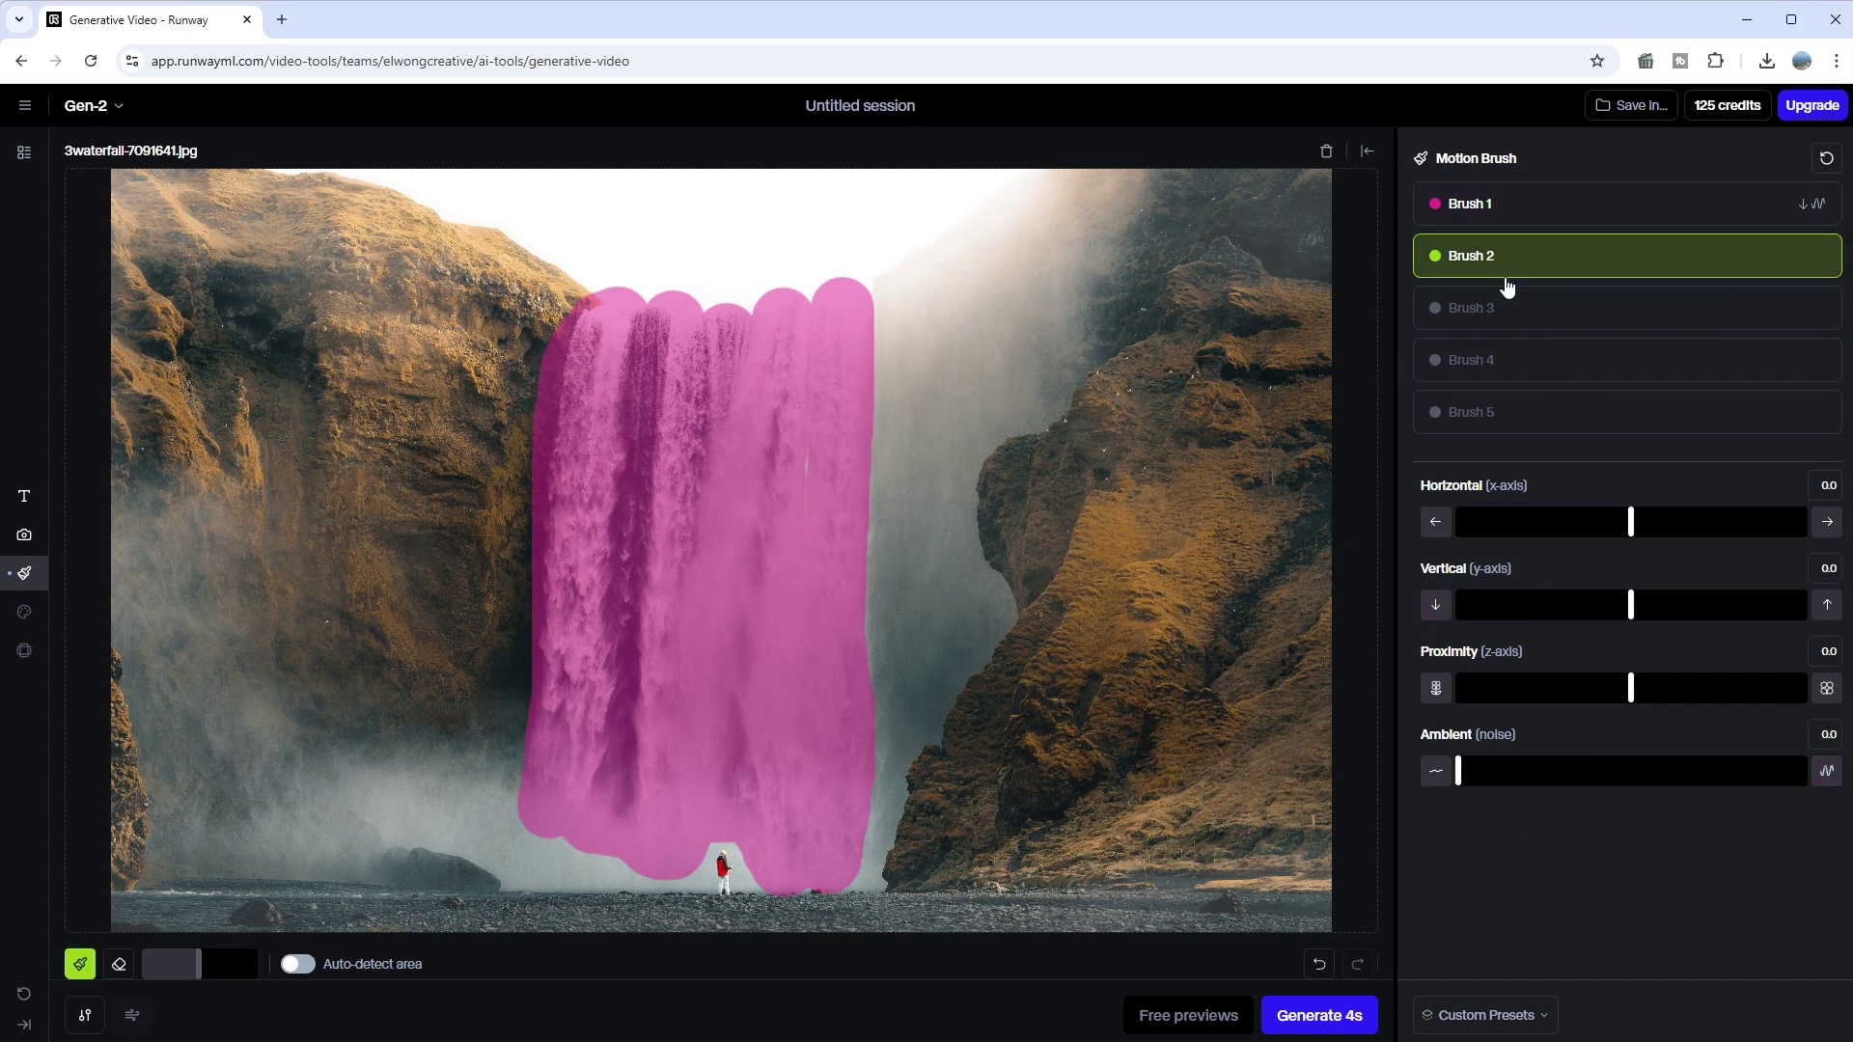
{"action": "left_click_drag", "start_coordinate": [111, 925], "coordinate": [1360, 913]}
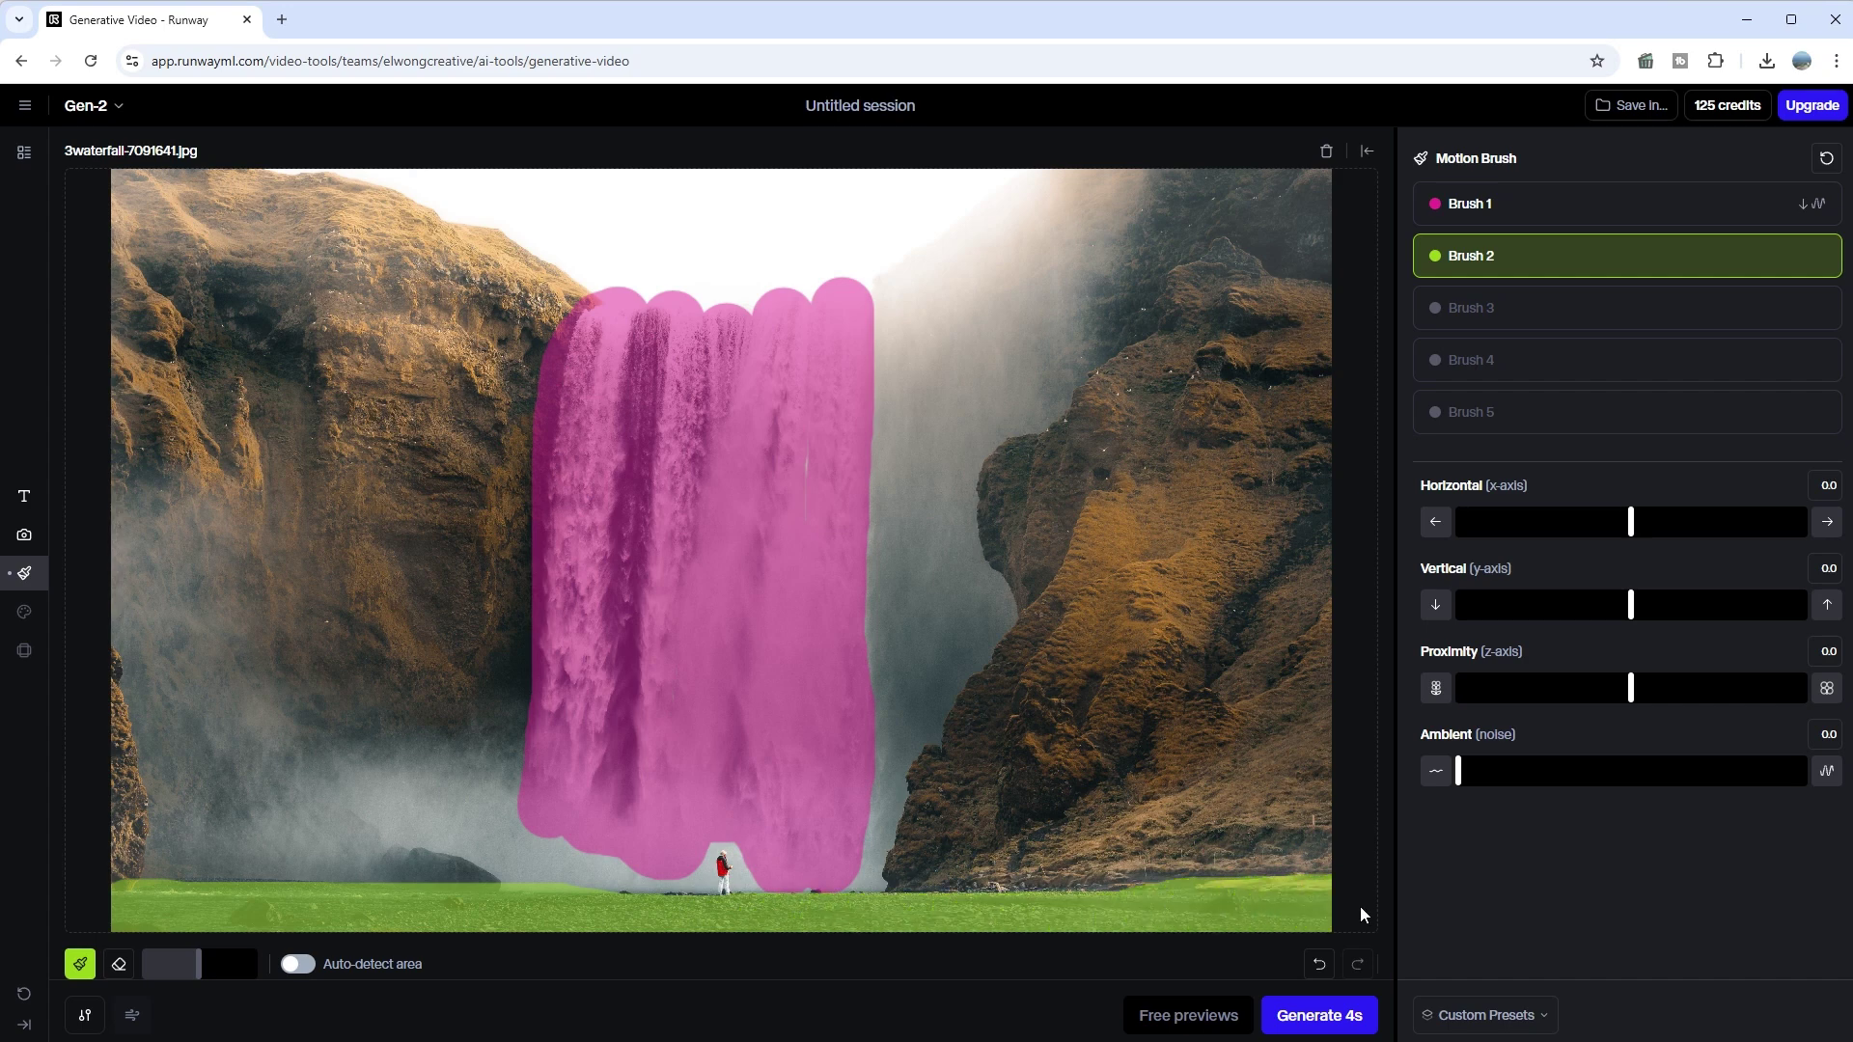
{"action": "left_click", "coordinate": [1827, 771]}
{"action": "left_click", "coordinate": [1826, 771]}
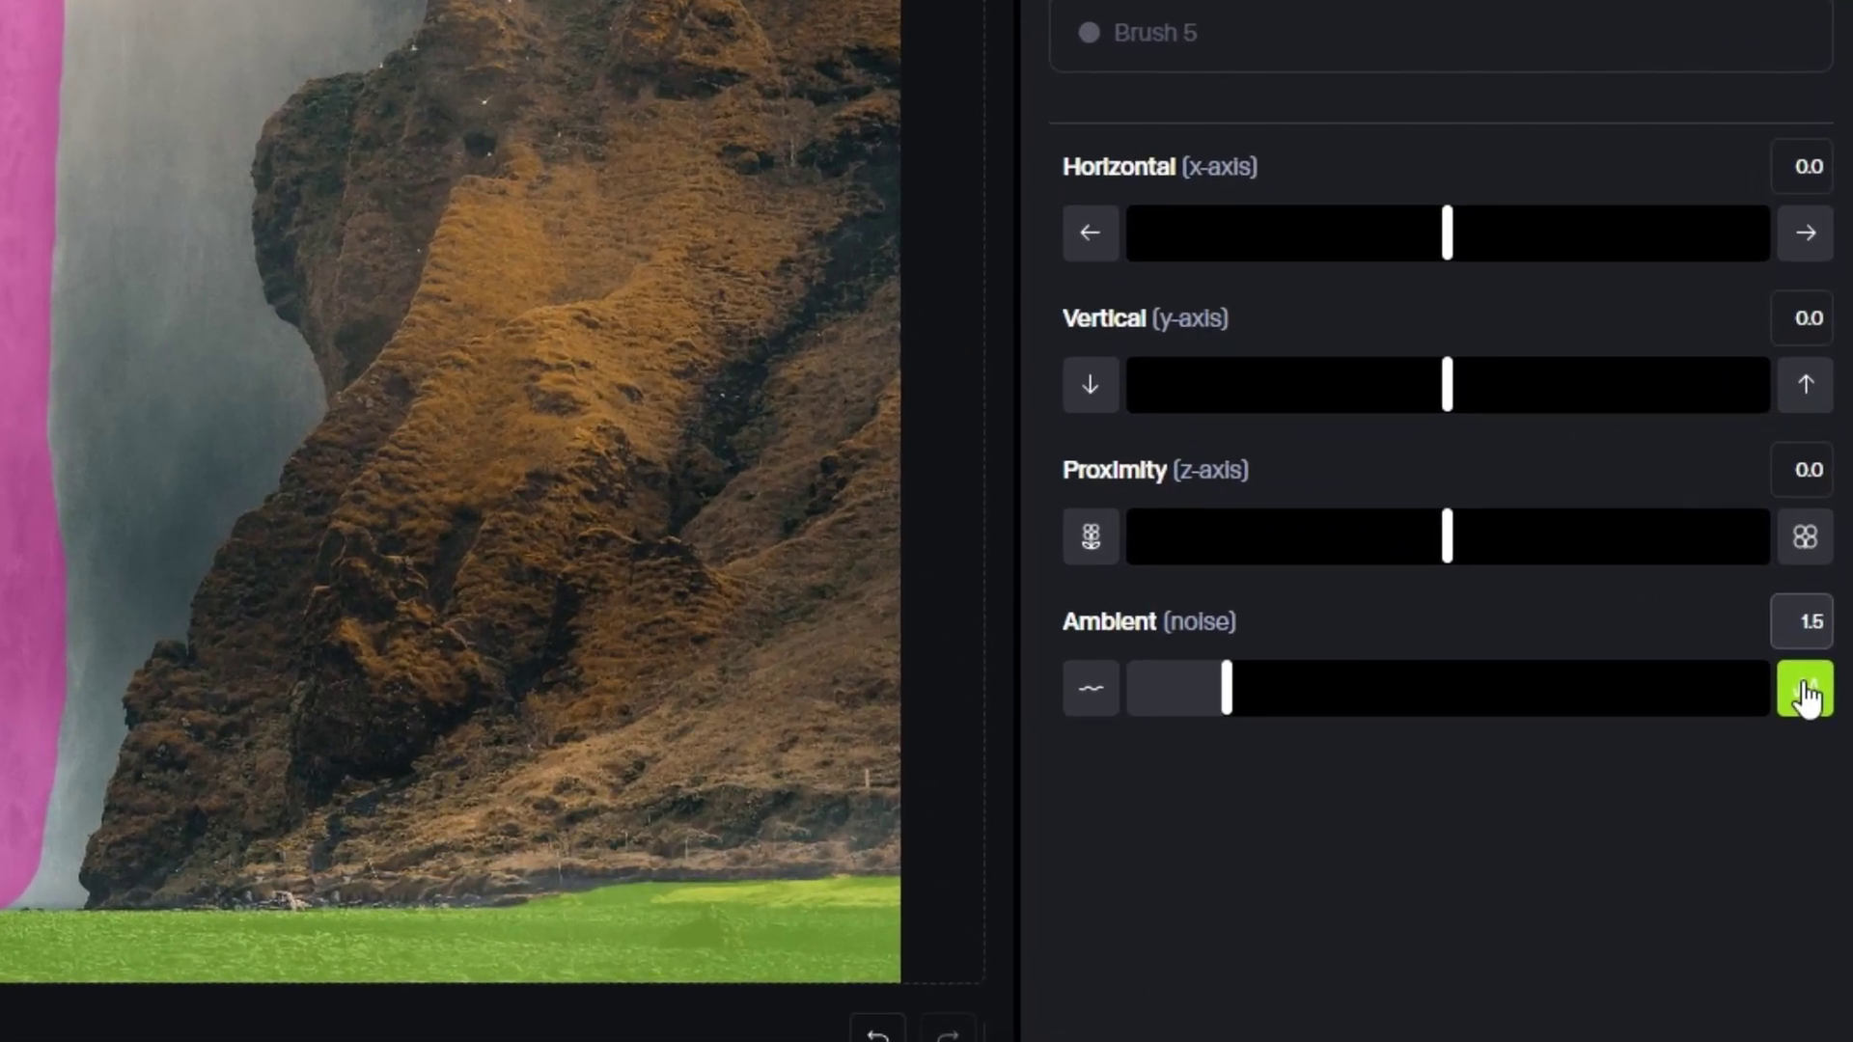
{"action": "left_click", "coordinate": [1805, 690]}
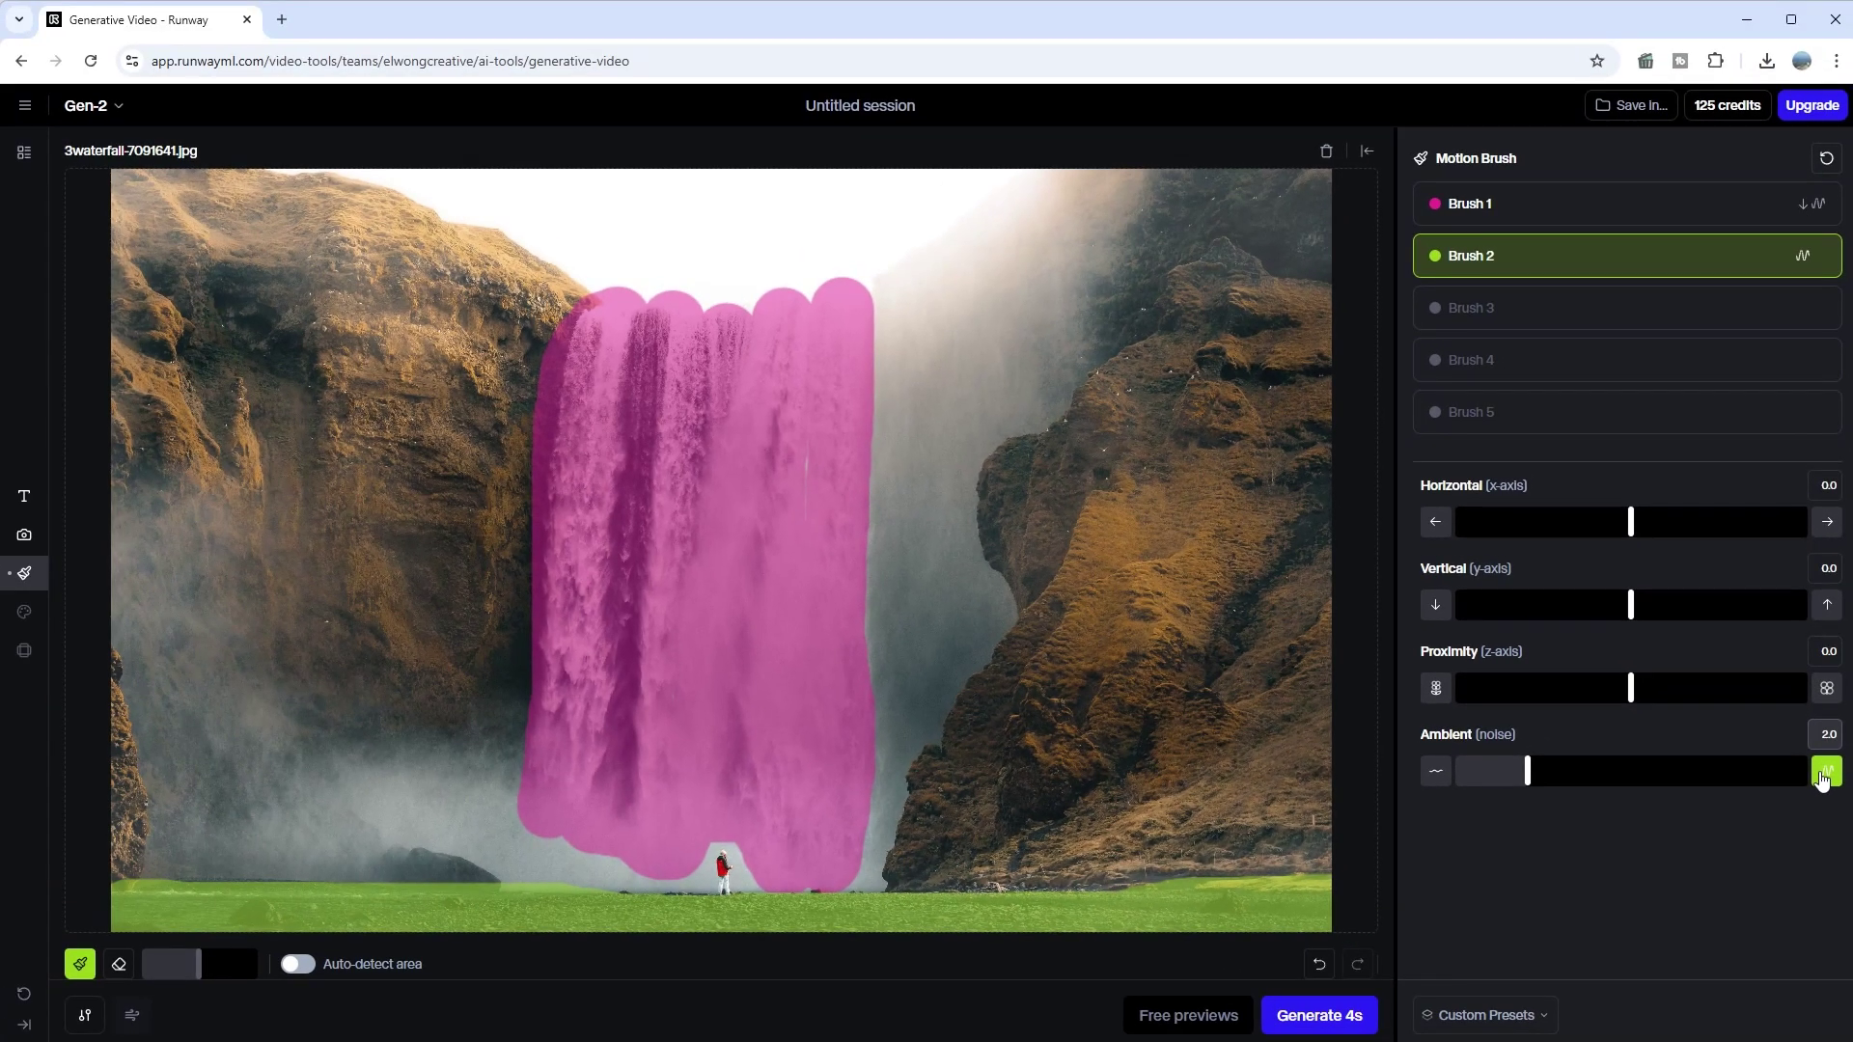
- Paint the mist on both sides of the waterfall with Brush 3 and raise its ambient noise
{"action": "left_click", "coordinate": [1538, 310]}
{"action": "mouse_move", "coordinate": [467, 844]}
{"action": "left_mouse_down"}
{"action": "mouse_move", "coordinate": [394, 811]}
{"action": "mouse_move", "coordinate": [321, 818]}
{"action": "mouse_move", "coordinate": [254, 795]}
{"action": "mouse_move", "coordinate": [188, 825]}
{"action": "mouse_move", "coordinate": [146, 528]}
{"action": "mouse_move", "coordinate": [169, 772]}
{"action": "mouse_move", "coordinate": [200, 607]}
{"action": "mouse_move", "coordinate": [417, 832]}
{"action": "mouse_move", "coordinate": [337, 857]}
{"action": "mouse_move", "coordinate": [453, 866]}
{"action": "left_mouse_up"}
{"action": "mouse_move", "coordinate": [943, 811]}
{"action": "left_mouse_down"}
{"action": "mouse_move", "coordinate": [888, 848]}
{"action": "mouse_move", "coordinate": [889, 694]}
{"action": "mouse_move", "coordinate": [927, 680]}
{"action": "mouse_move", "coordinate": [883, 391]}
{"action": "mouse_move", "coordinate": [936, 598]}
{"action": "left_mouse_up"}
{"action": "mouse_move", "coordinate": [949, 488]}
{"action": "left_mouse_down"}
{"action": "mouse_move", "coordinate": [1004, 379]}
{"action": "mouse_move", "coordinate": [1035, 198]}
{"action": "mouse_move", "coordinate": [947, 316]}
{"action": "mouse_move", "coordinate": [1059, 264]}
{"action": "mouse_move", "coordinate": [968, 359]}
{"action": "mouse_move", "coordinate": [891, 204]}
{"action": "mouse_move", "coordinate": [1067, 260]}
{"action": "left_mouse_up"}
{"action": "left_click", "coordinate": [1827, 771]}
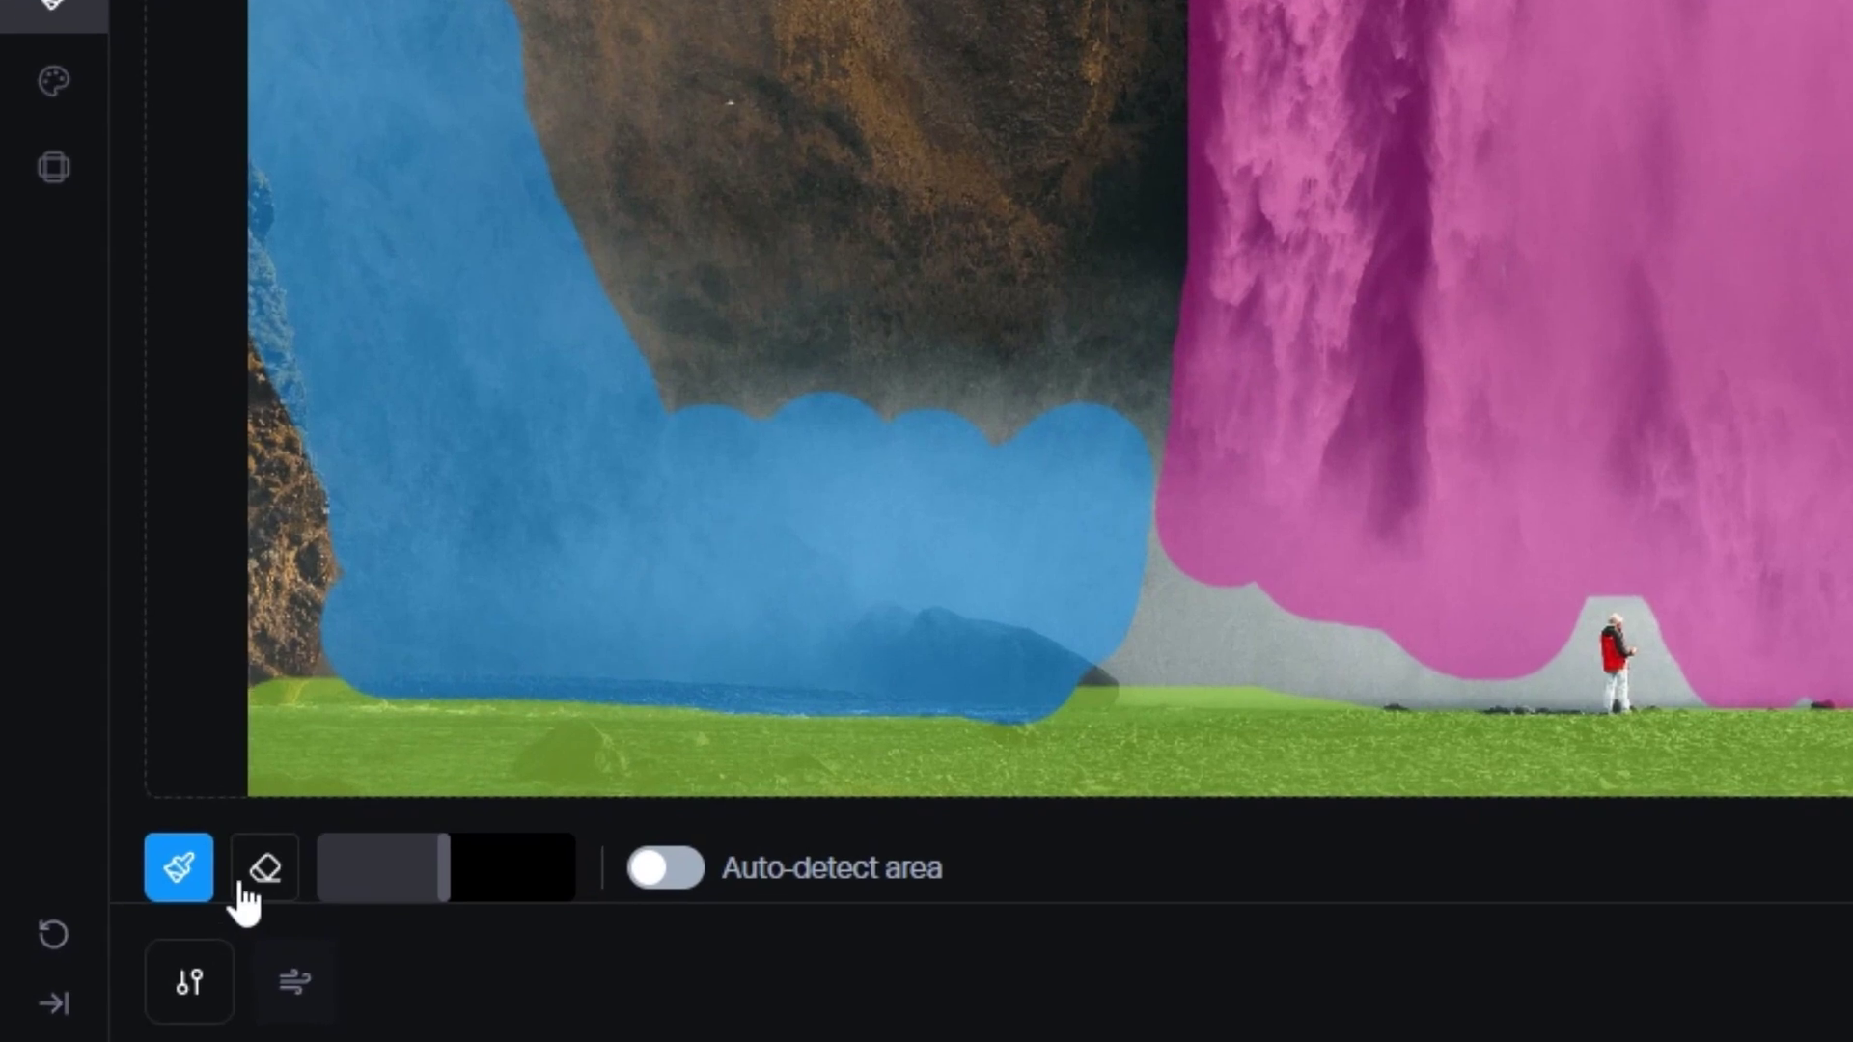
- Erase the excess Brush 3 paint over the rock beside the waterfall and generate the 4-second video
{"action": "left_click", "coordinate": [112, 968]}
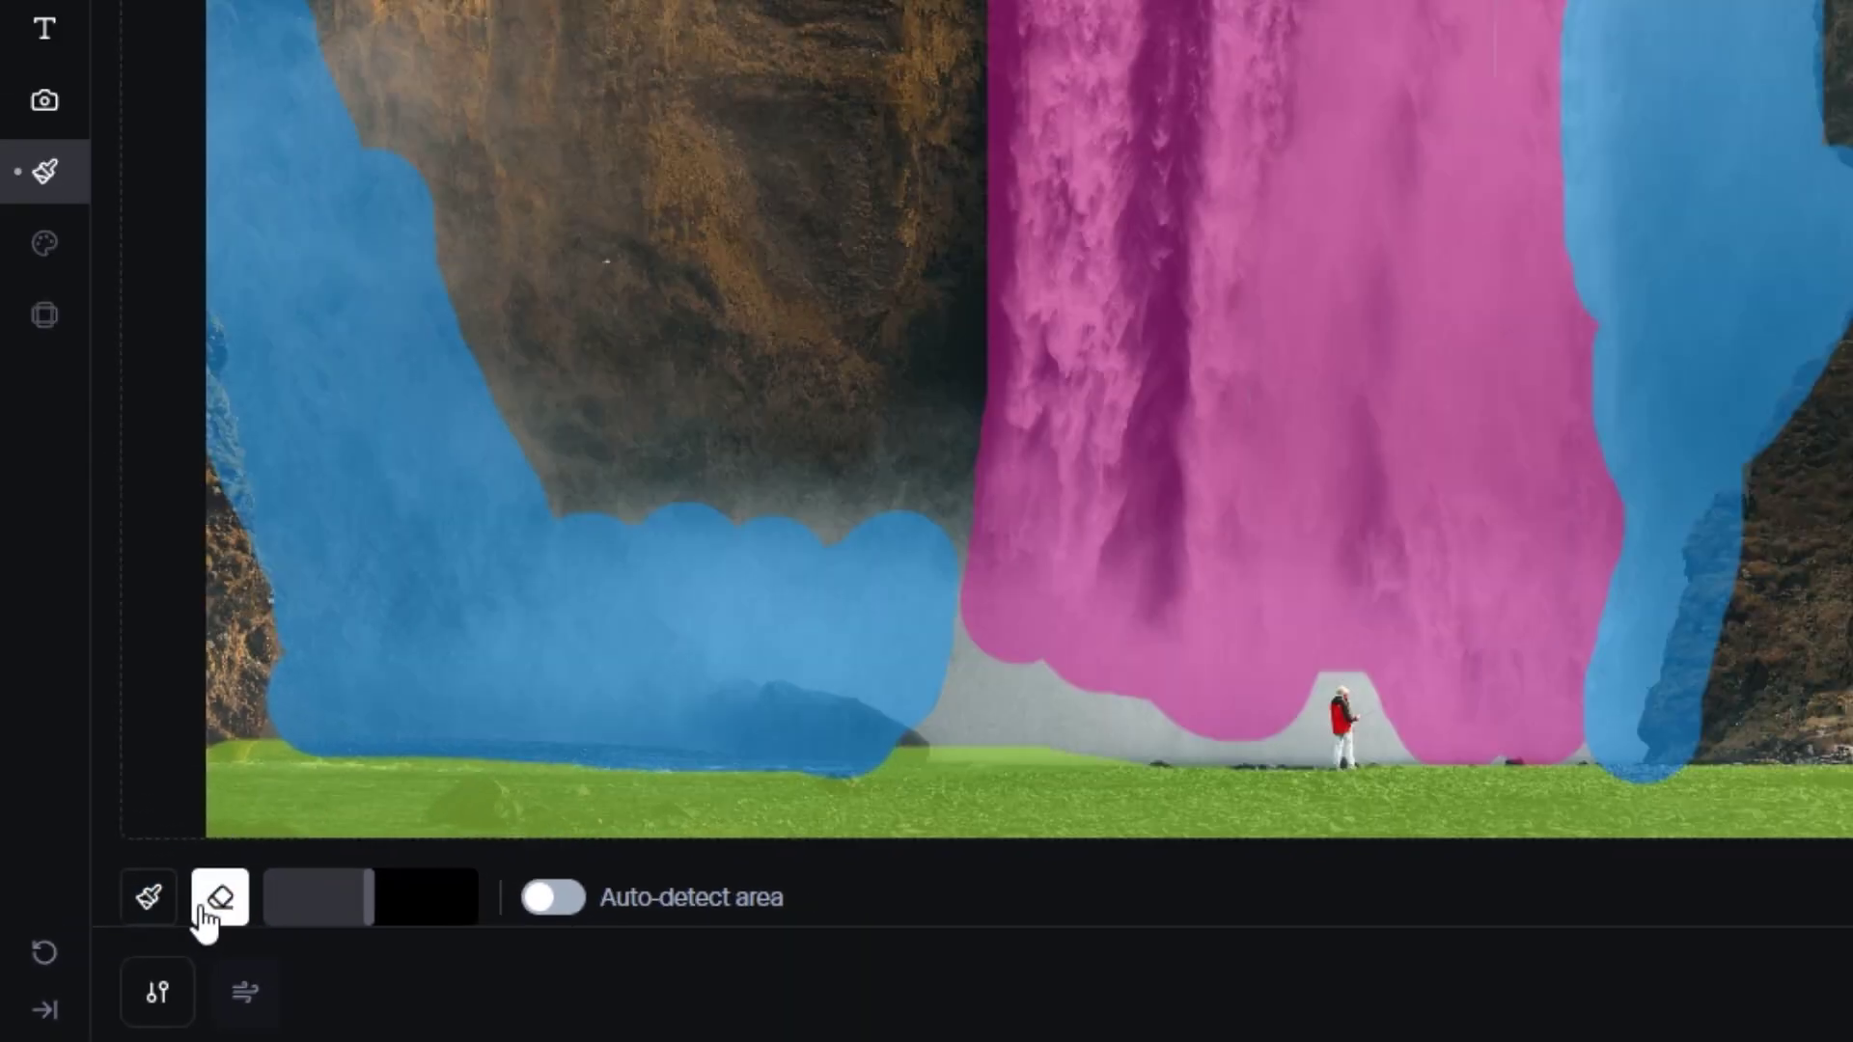
{"action": "mouse_move", "coordinate": [1040, 487]}
{"action": "left_mouse_down"}
{"action": "mouse_move", "coordinate": [920, 856]}
{"action": "mouse_move", "coordinate": [1013, 525]}
{"action": "mouse_move", "coordinate": [1109, 442]}
{"action": "left_mouse_up"}
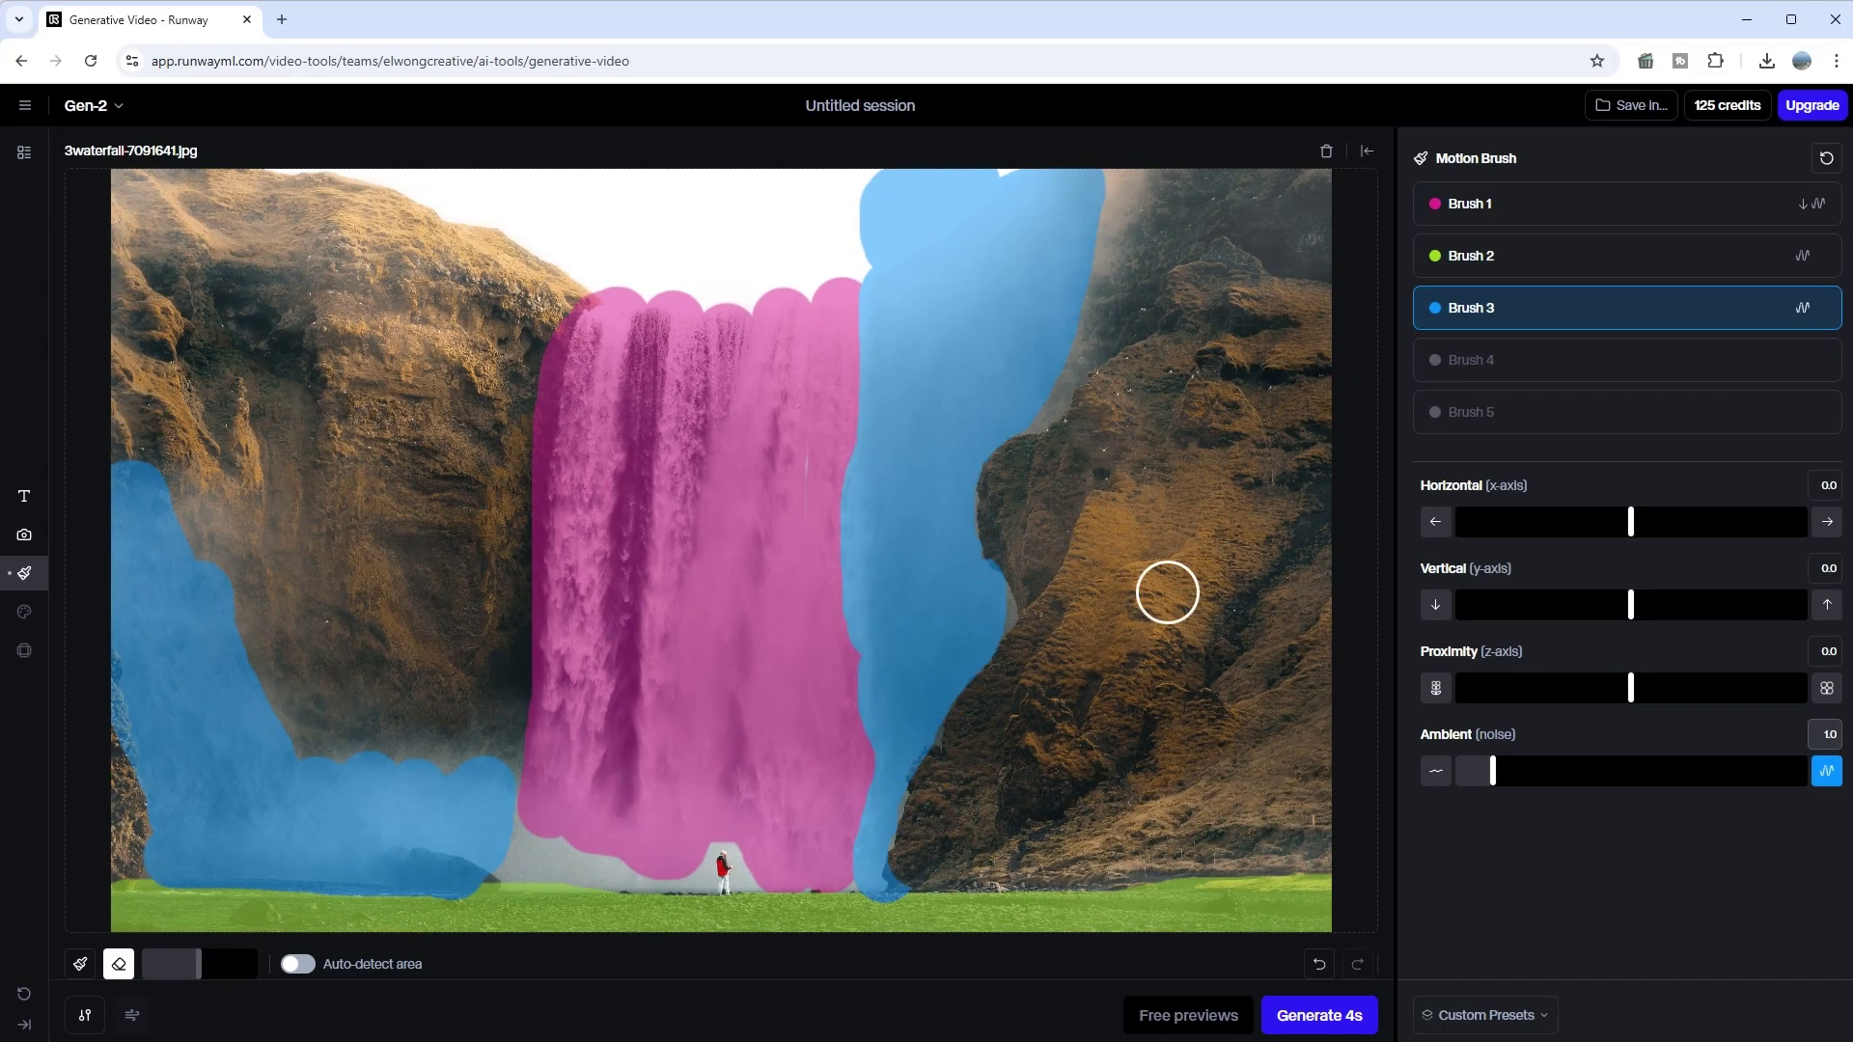
{"action": "left_click", "coordinate": [1320, 1021]}
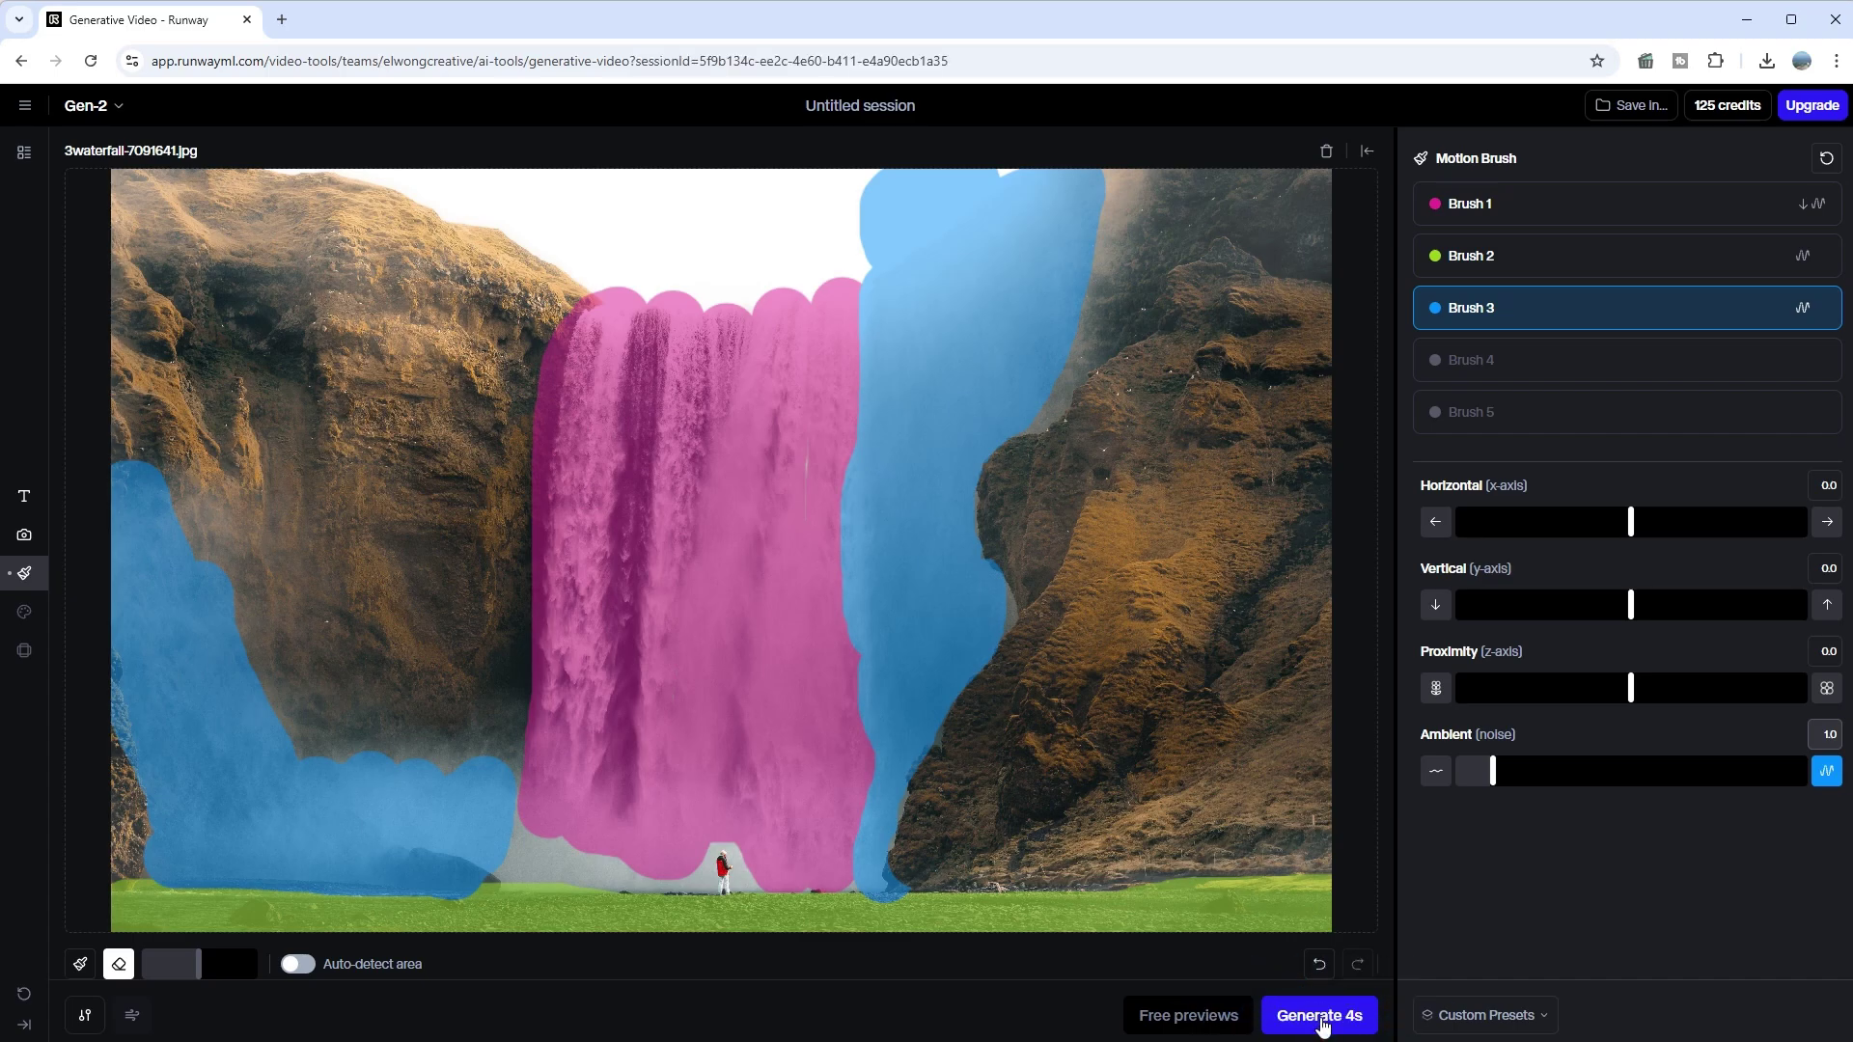
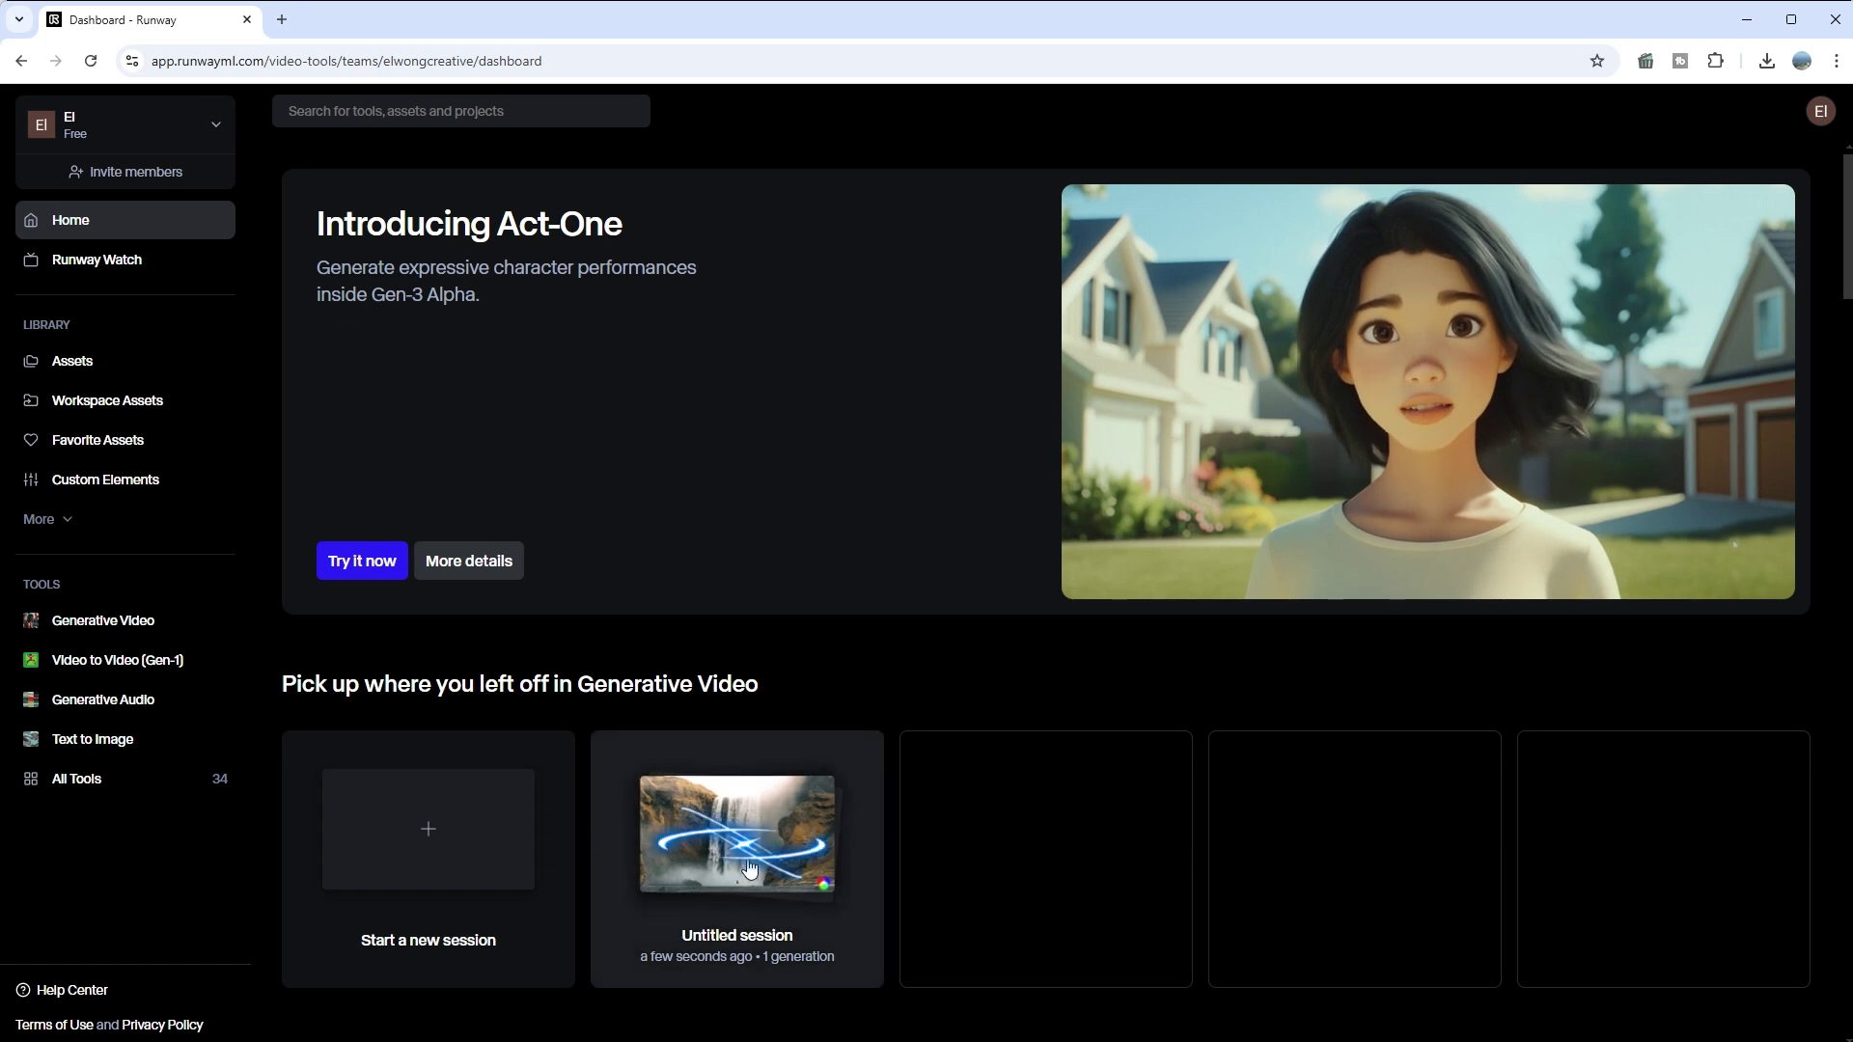
- Reopen the untitled waterfall session from the dashboard and download its generated Gen-2 video
{"action": "left_click", "coordinate": [764, 853]}
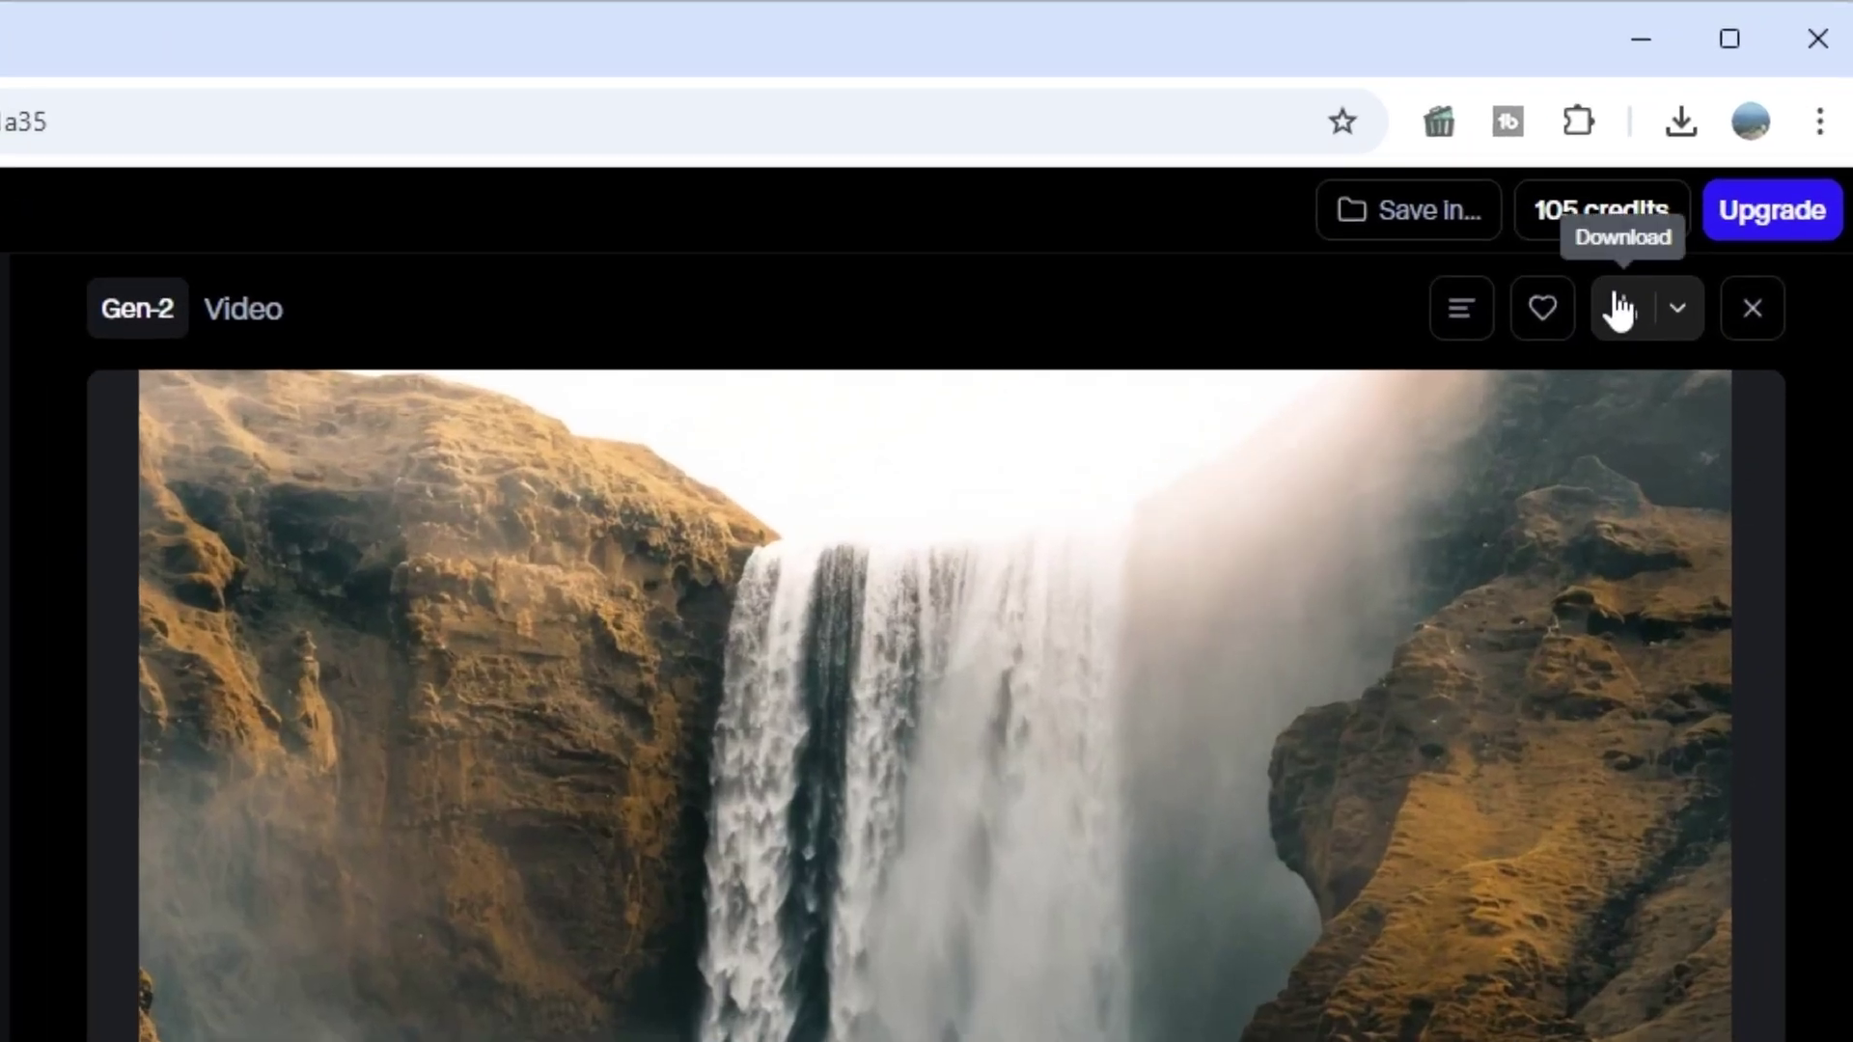
{"action": "left_click", "coordinate": [1738, 154]}
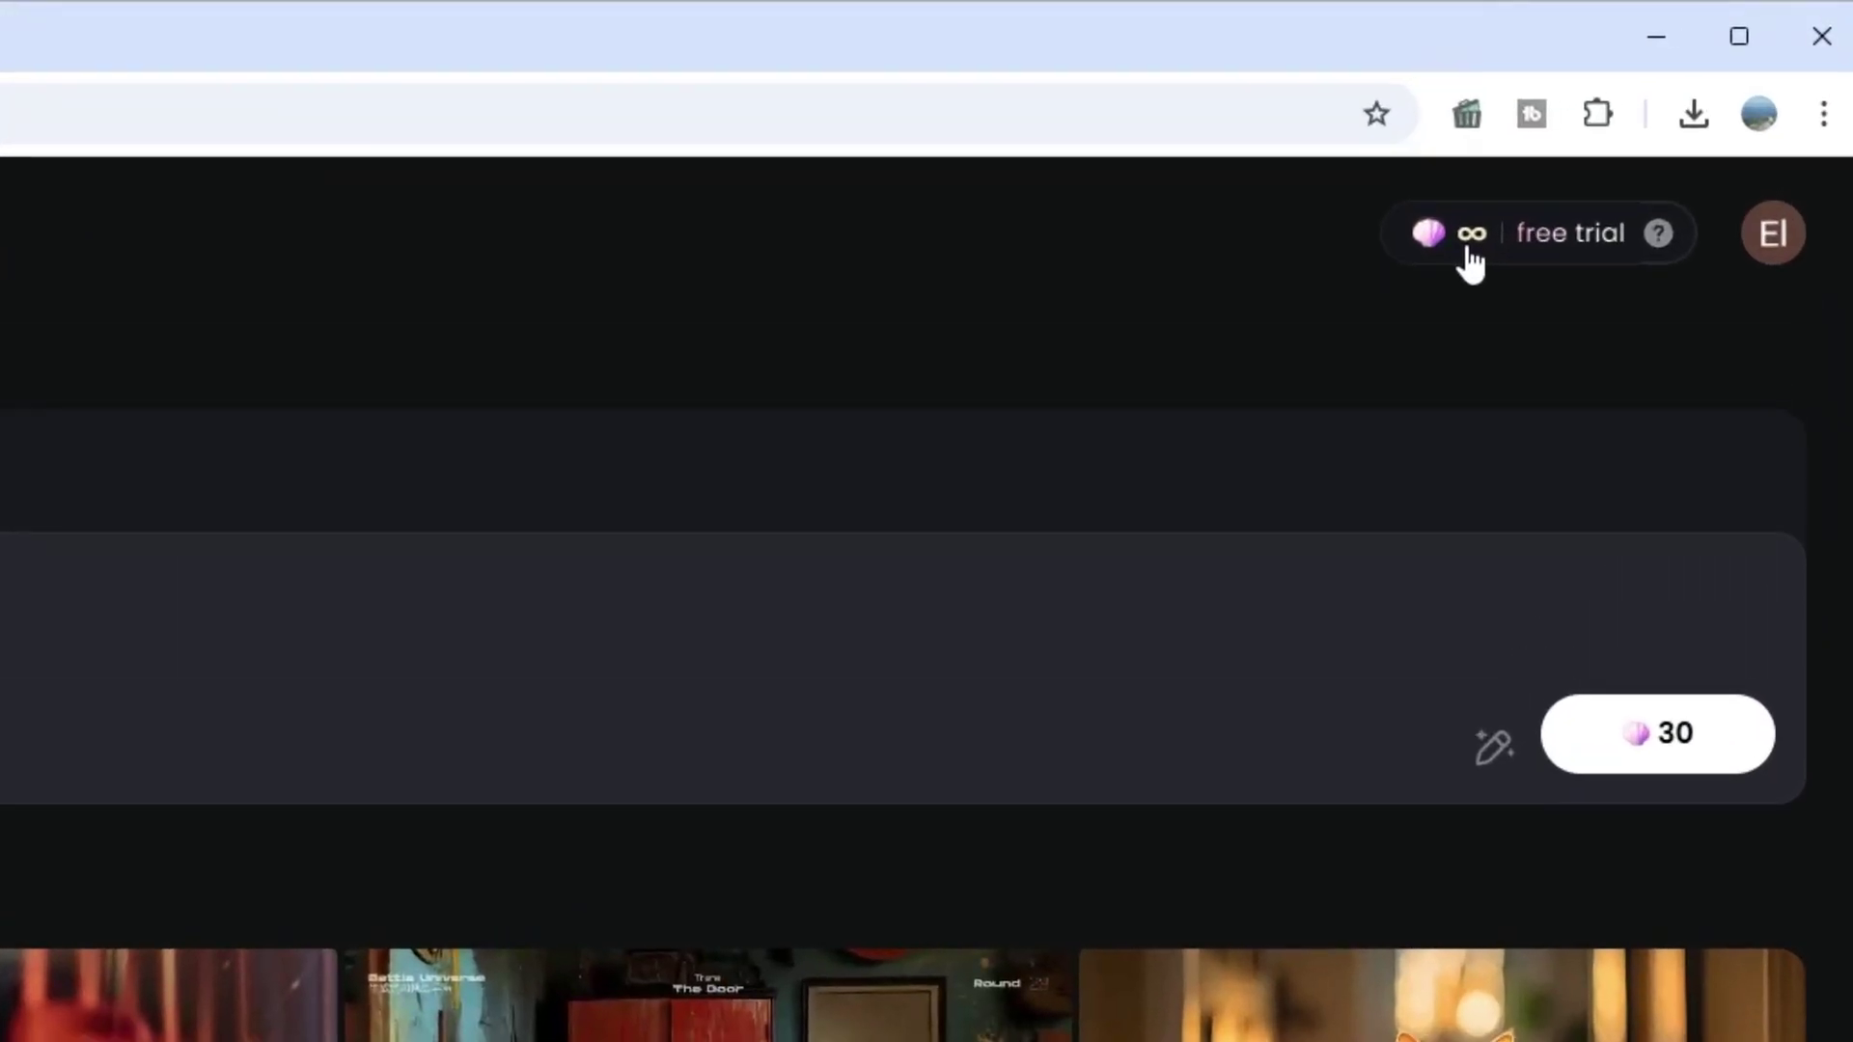
- Switch to Hailuo AI and check the itemized bill of the free trial's credits
{"action": "left_click", "coordinate": [1518, 207]}
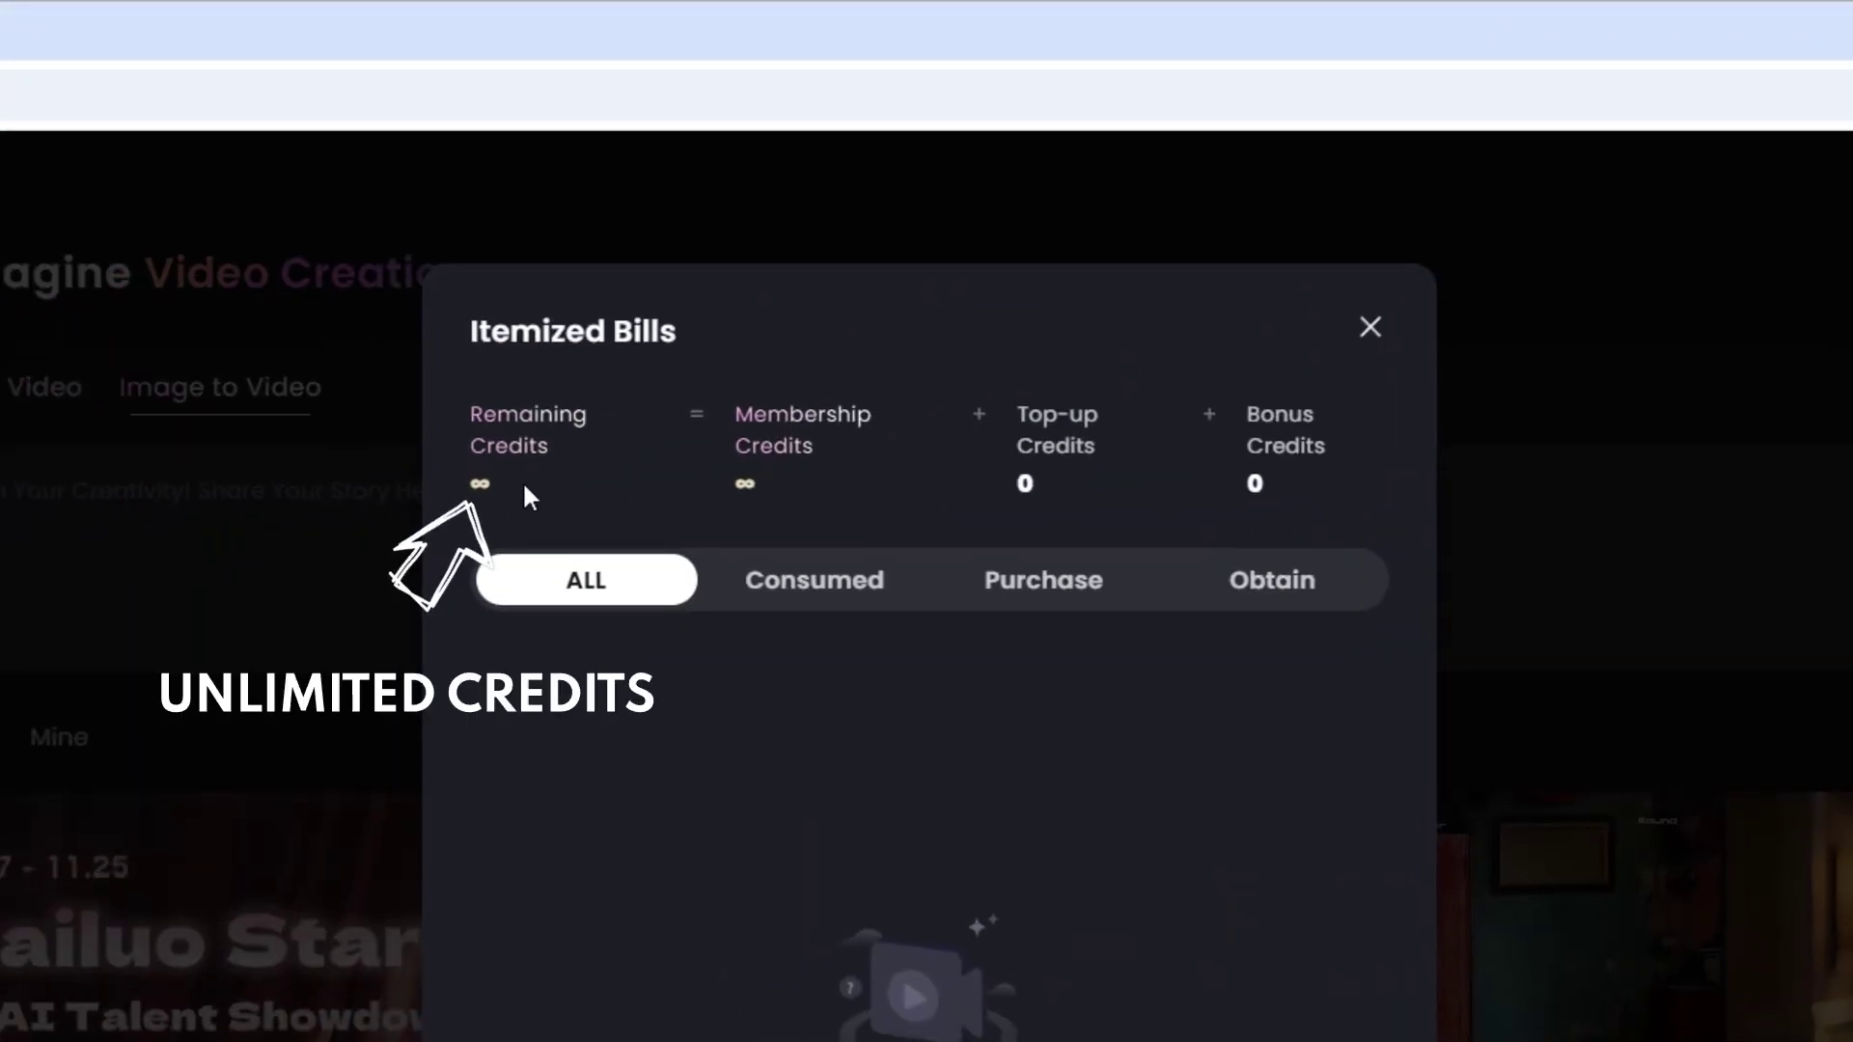
{"action": "left_click", "coordinate": [1372, 326]}
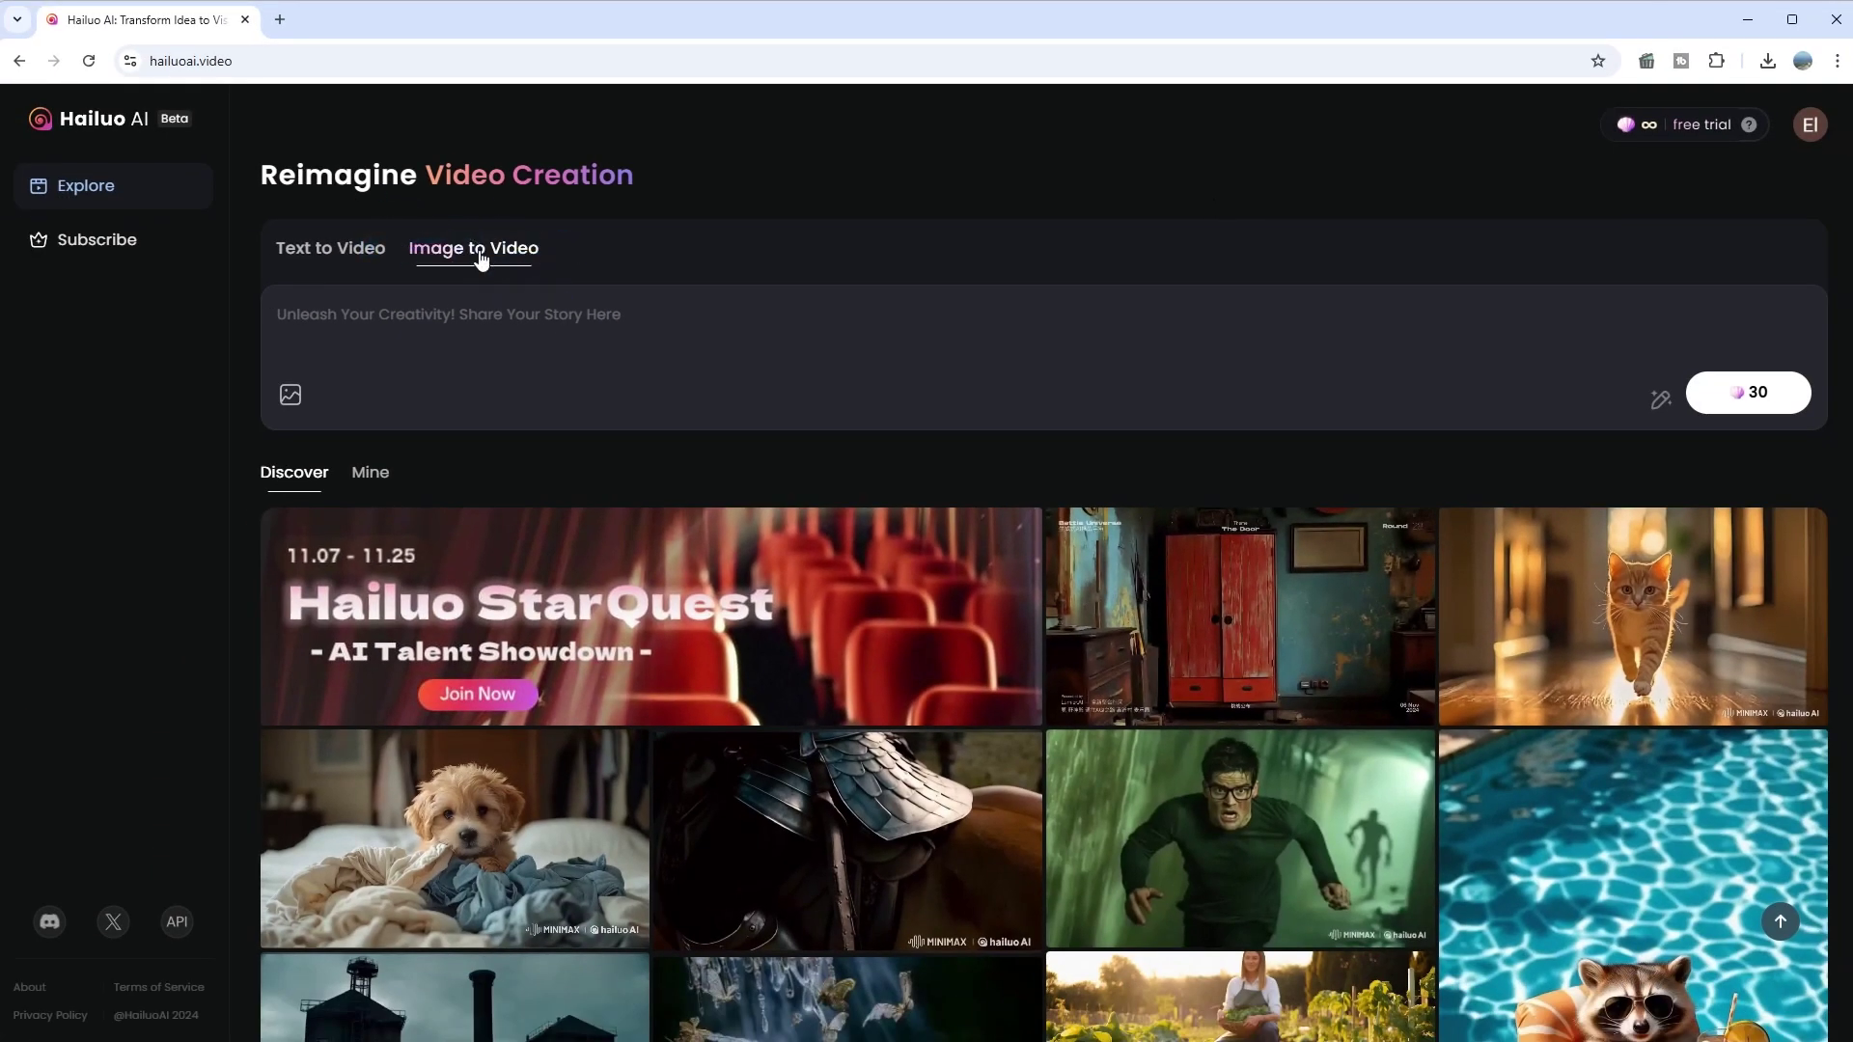
- Upload the photo 4waterfall-7087571 for image-to-video and generate a video from it without a prompt
{"action": "left_click", "coordinate": [290, 395]}
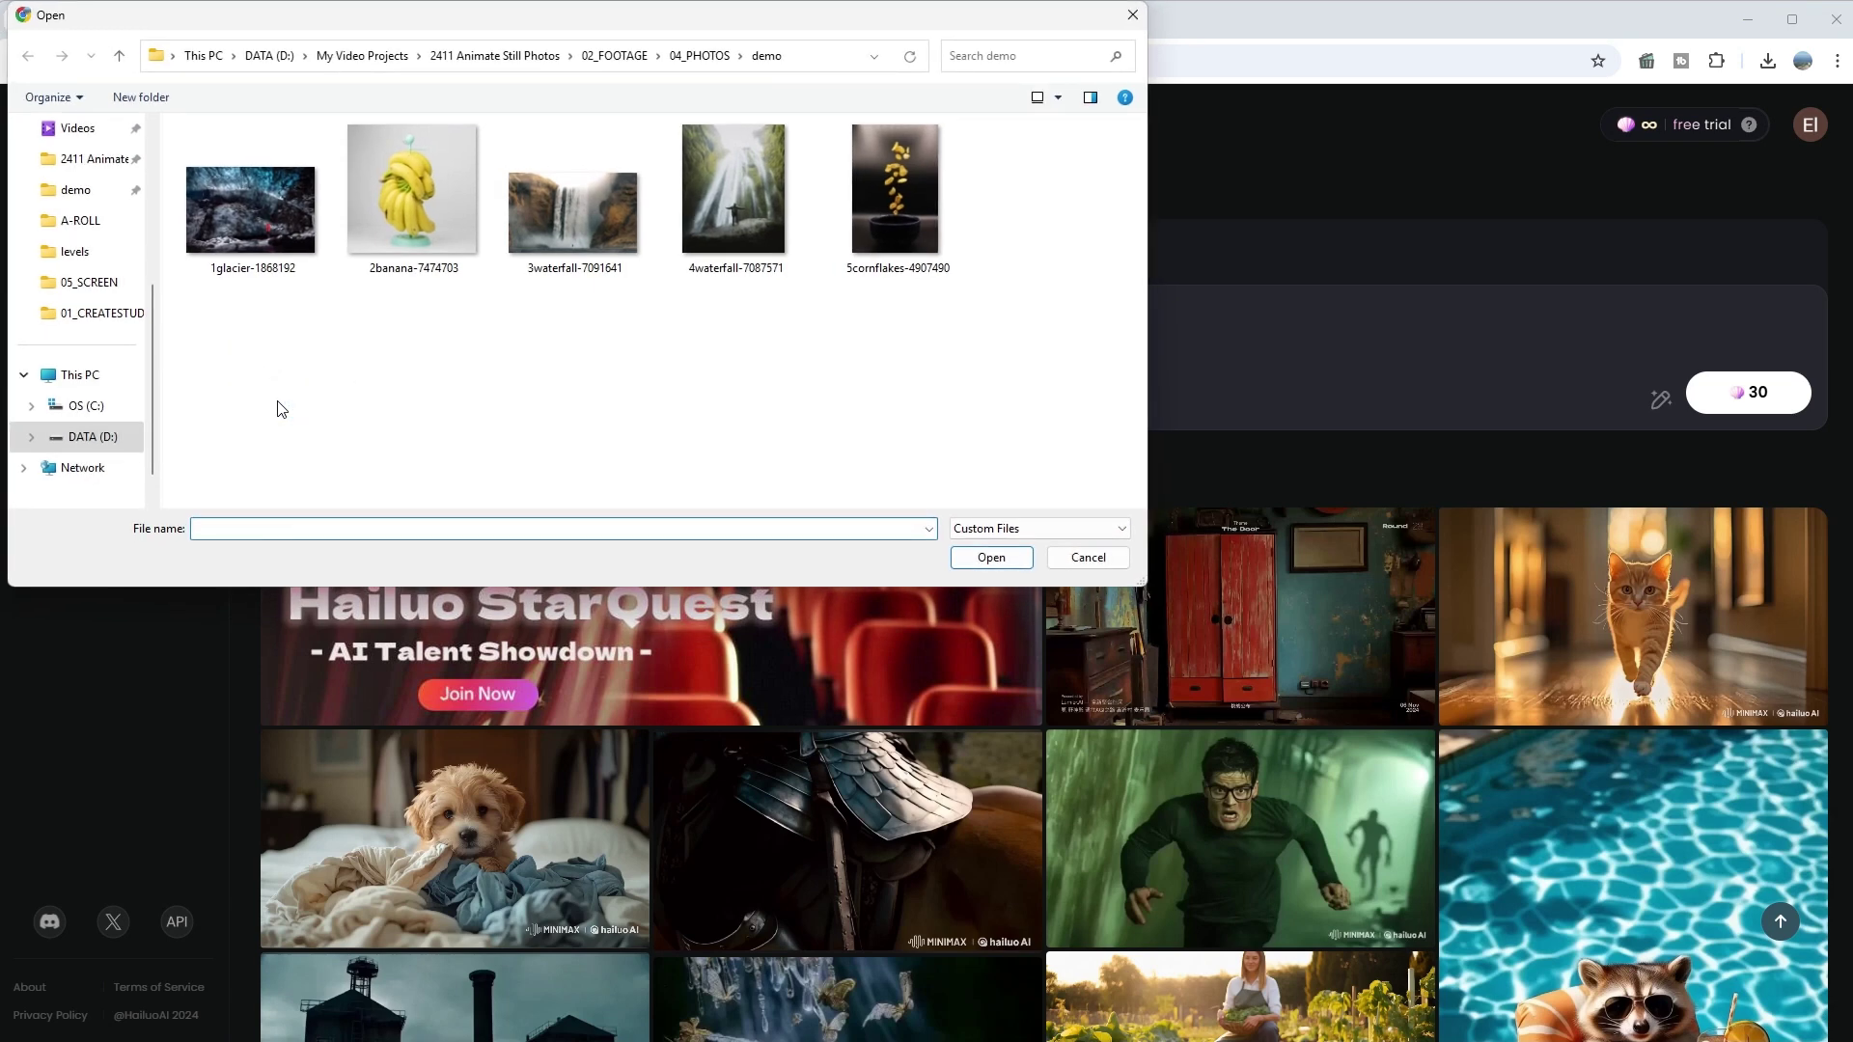
{"action": "double_click", "coordinate": [733, 234]}
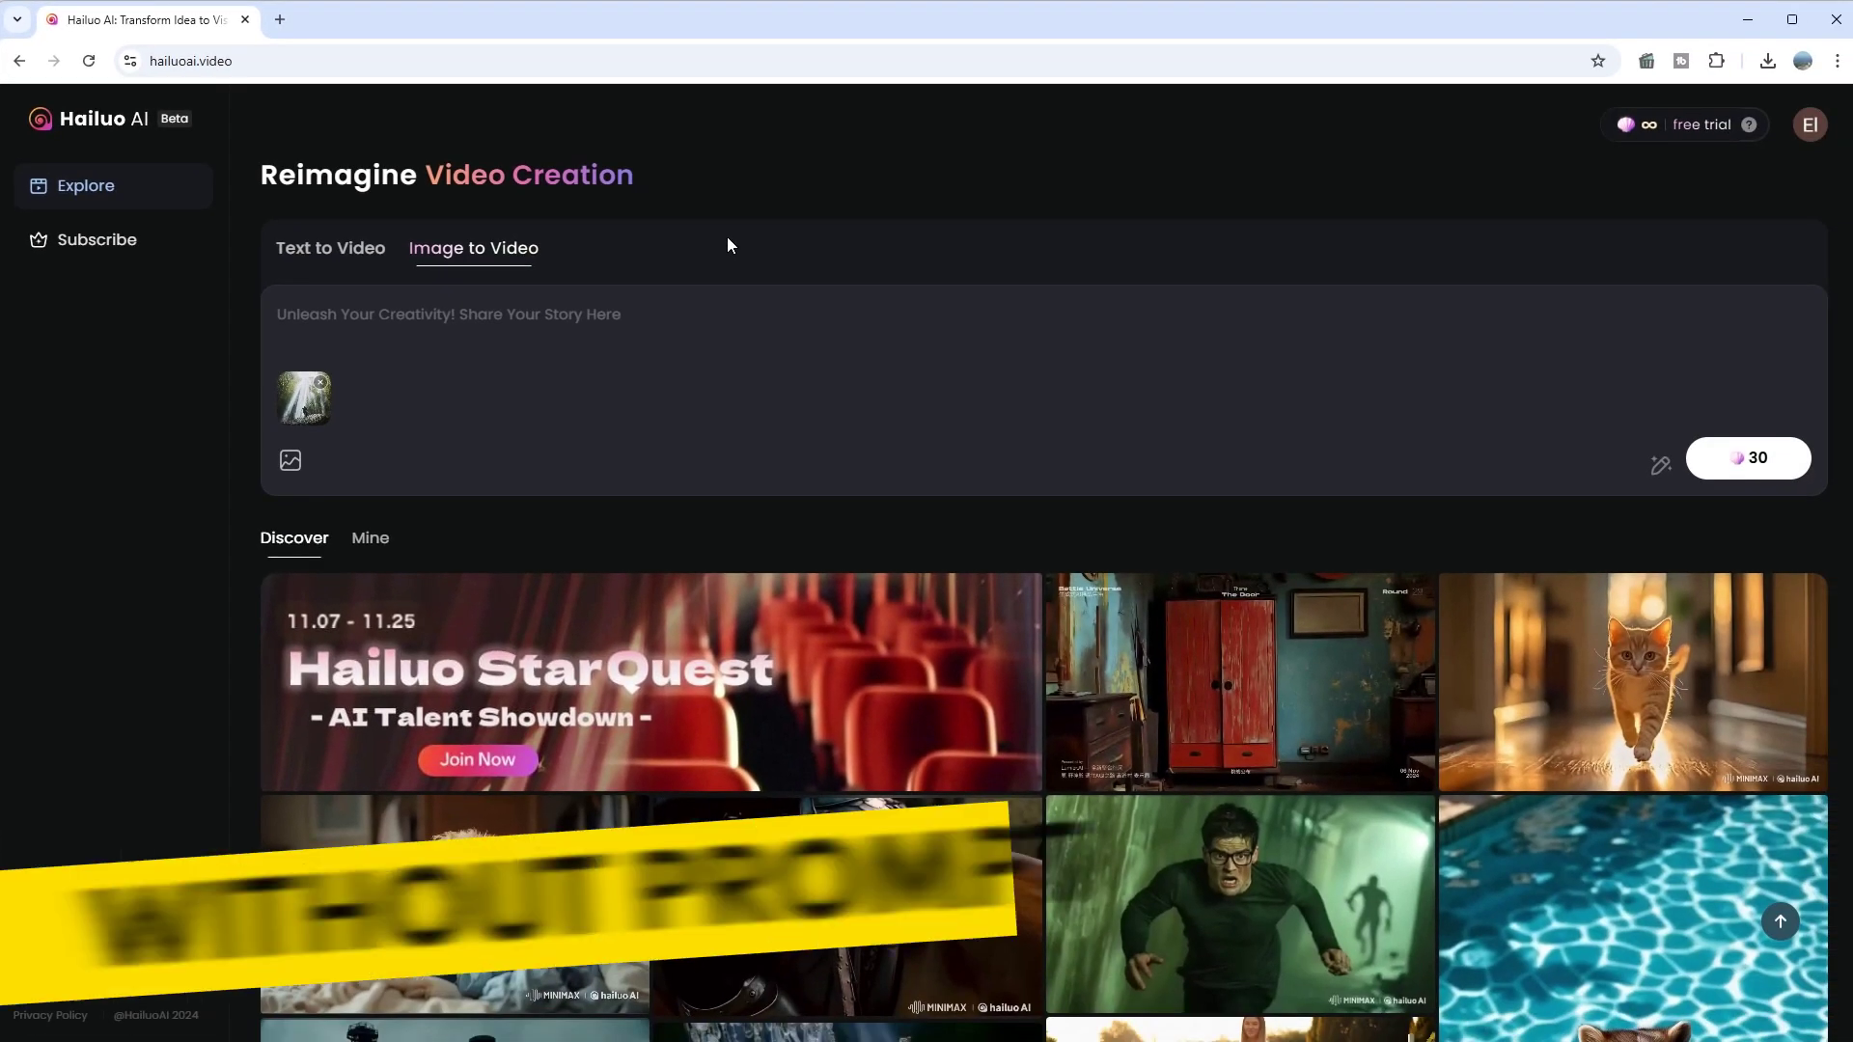
{"action": "left_click", "coordinate": [1758, 456]}
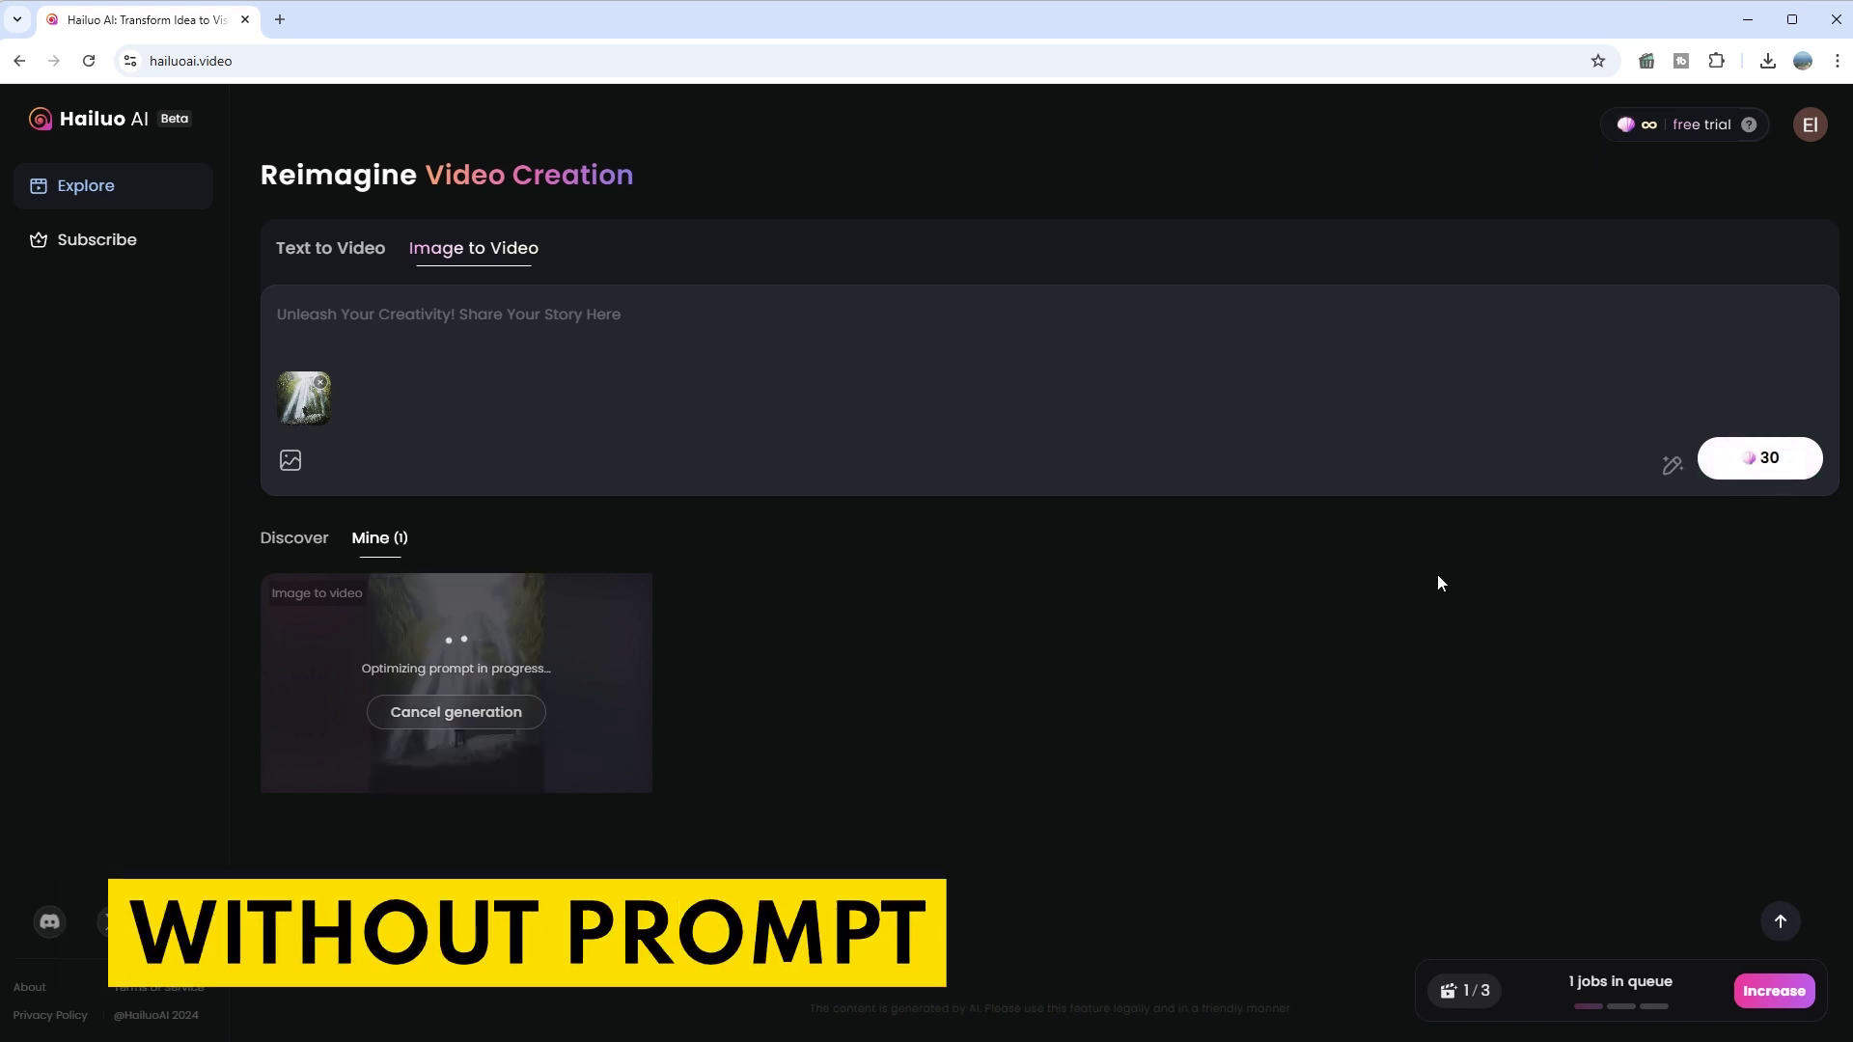
- Generate another video of the photo with the prompt "epic waterfall flowing down rapidly with mystical fog rising up. camera pans in and tilts upwards"
{"action": "left_click", "coordinate": [745, 323]}
{"action": "type", "text": "epic "}
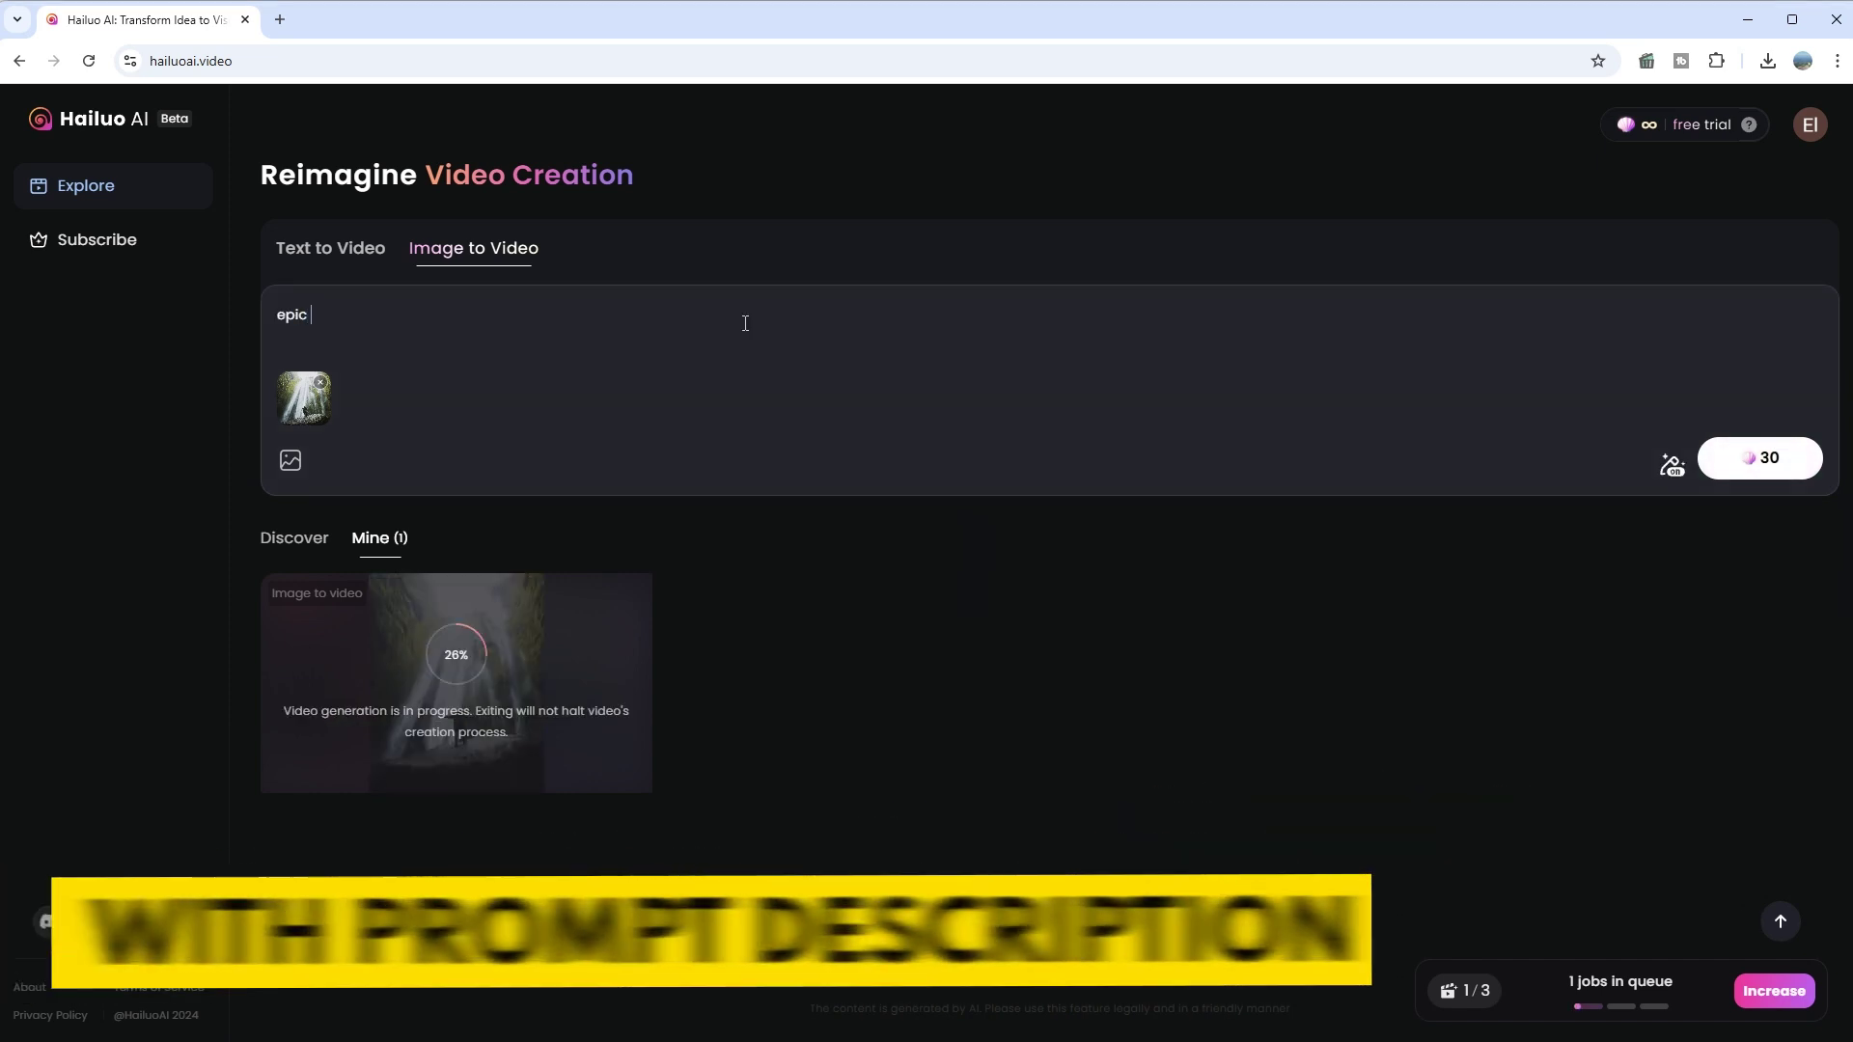
{"action": "type", "text": "waterfall flowing down rapid"}
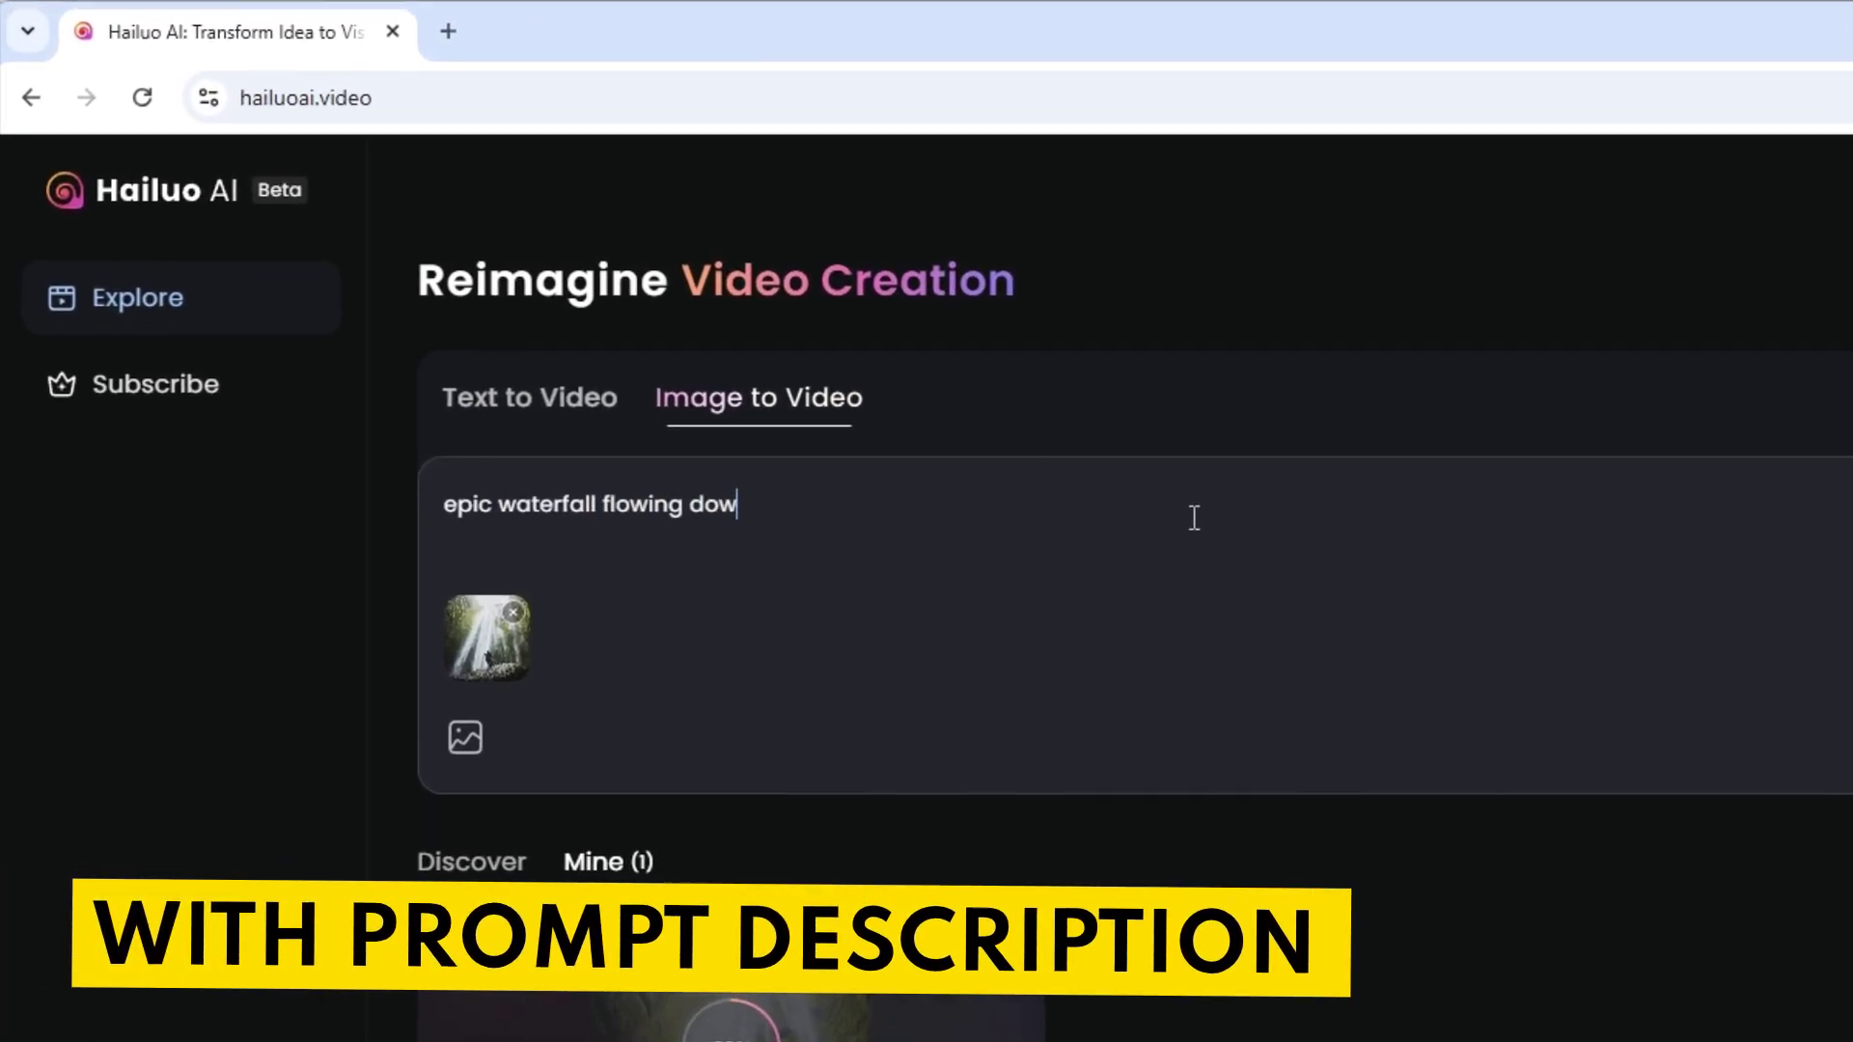
{"action": "type", "text": "ly with mystical fog rising "}
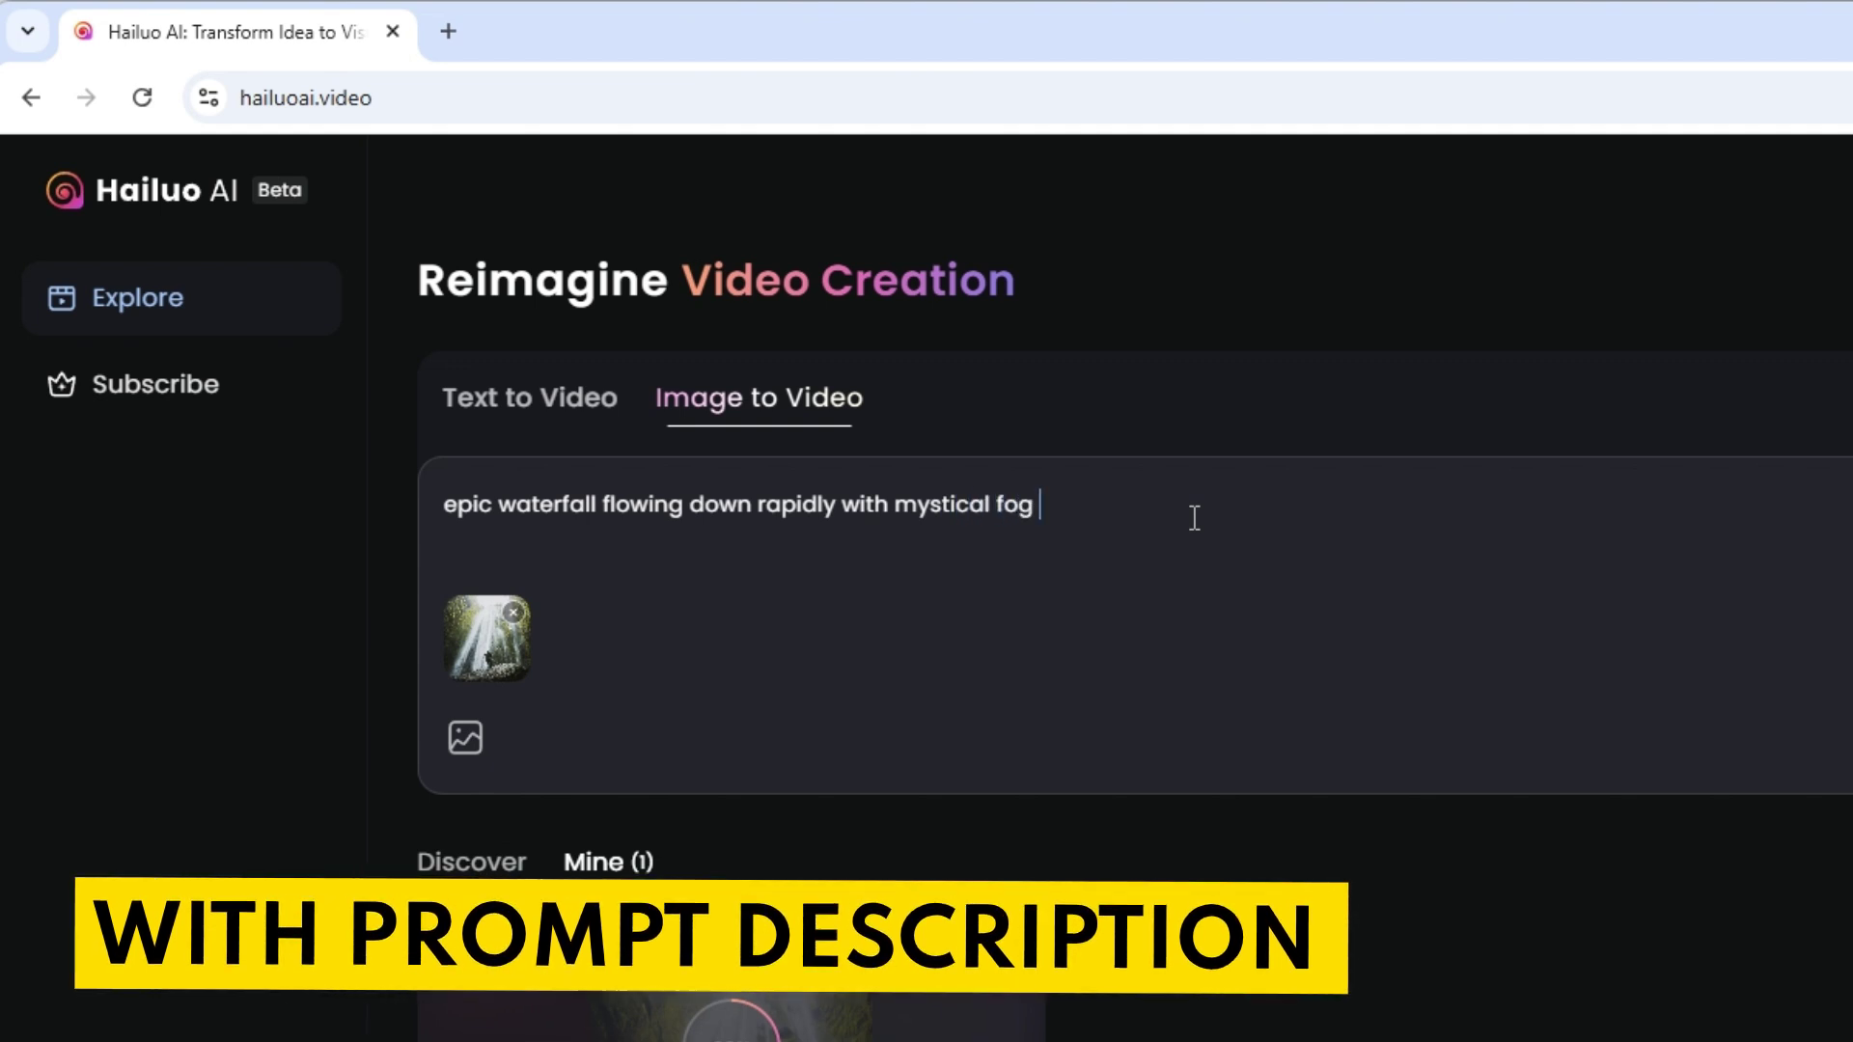
{"action": "type", "text": "up. camera pans in and tilts upwards"}
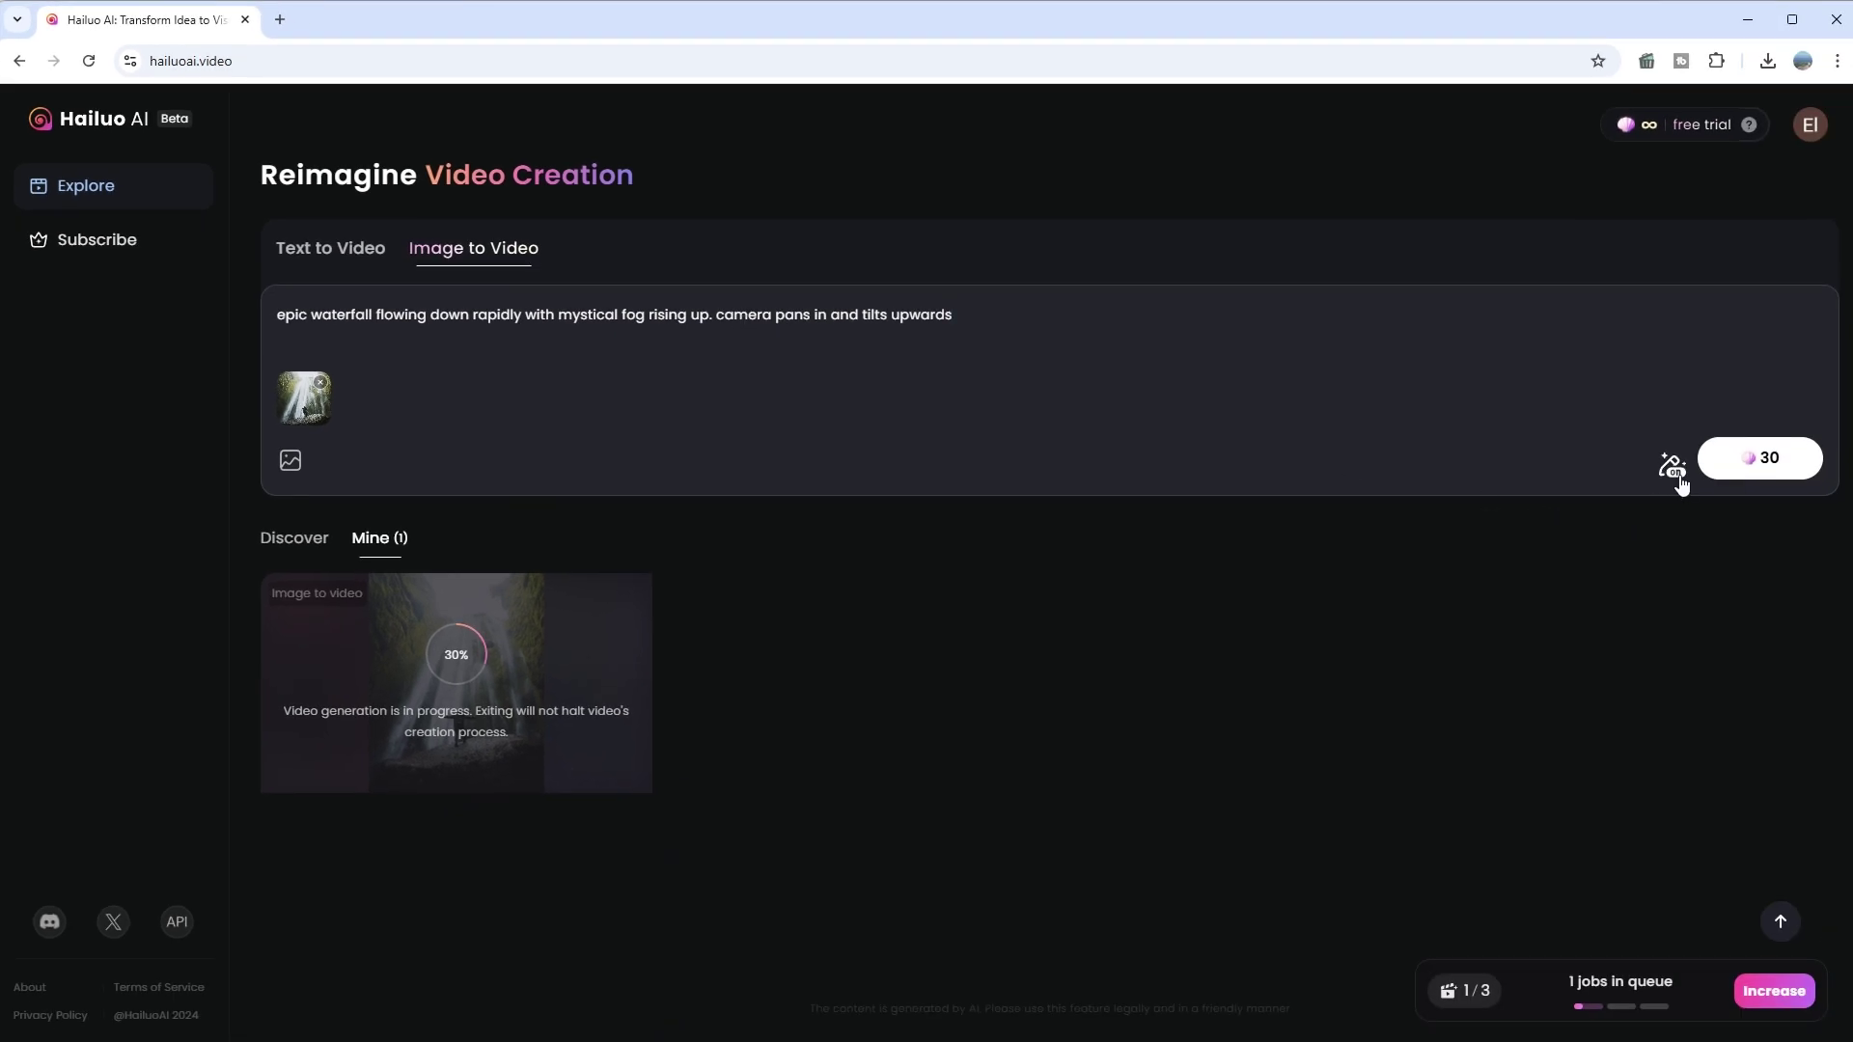
{"action": "mouse_move", "coordinate": [1681, 486]}
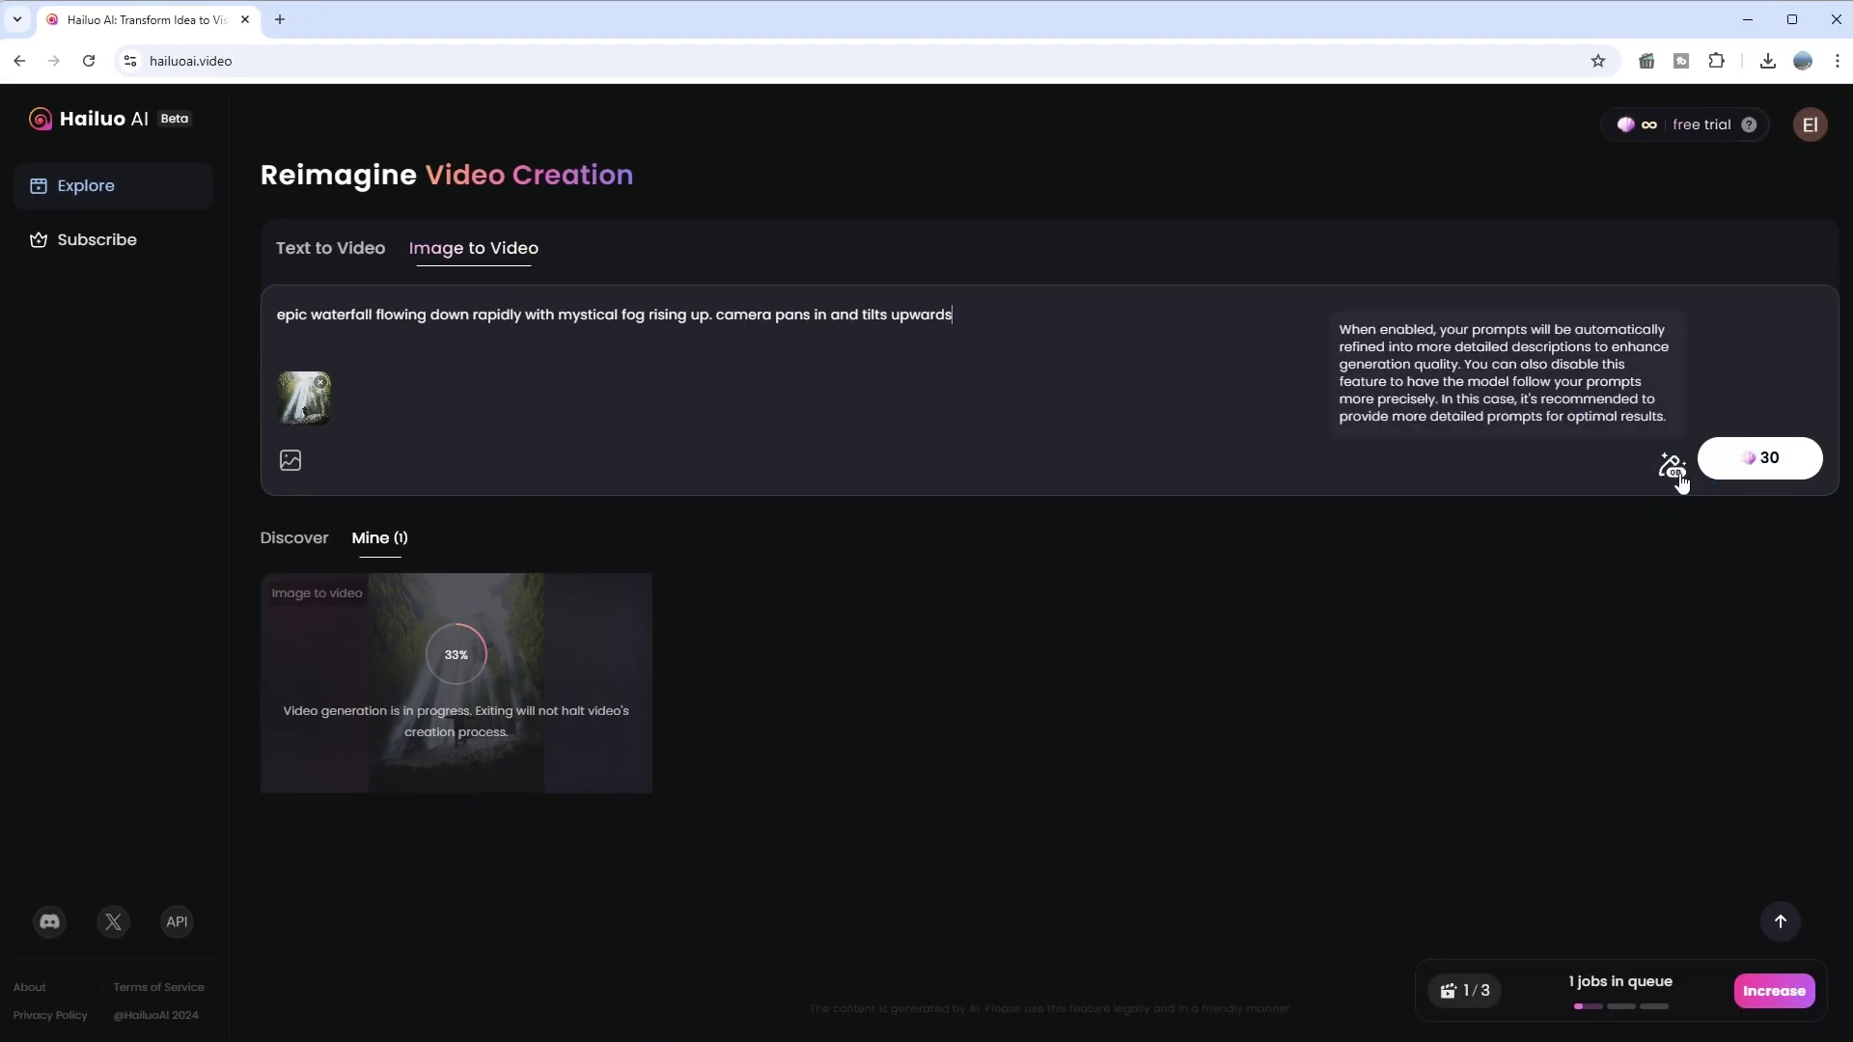
{"action": "left_click", "coordinate": [1769, 470]}
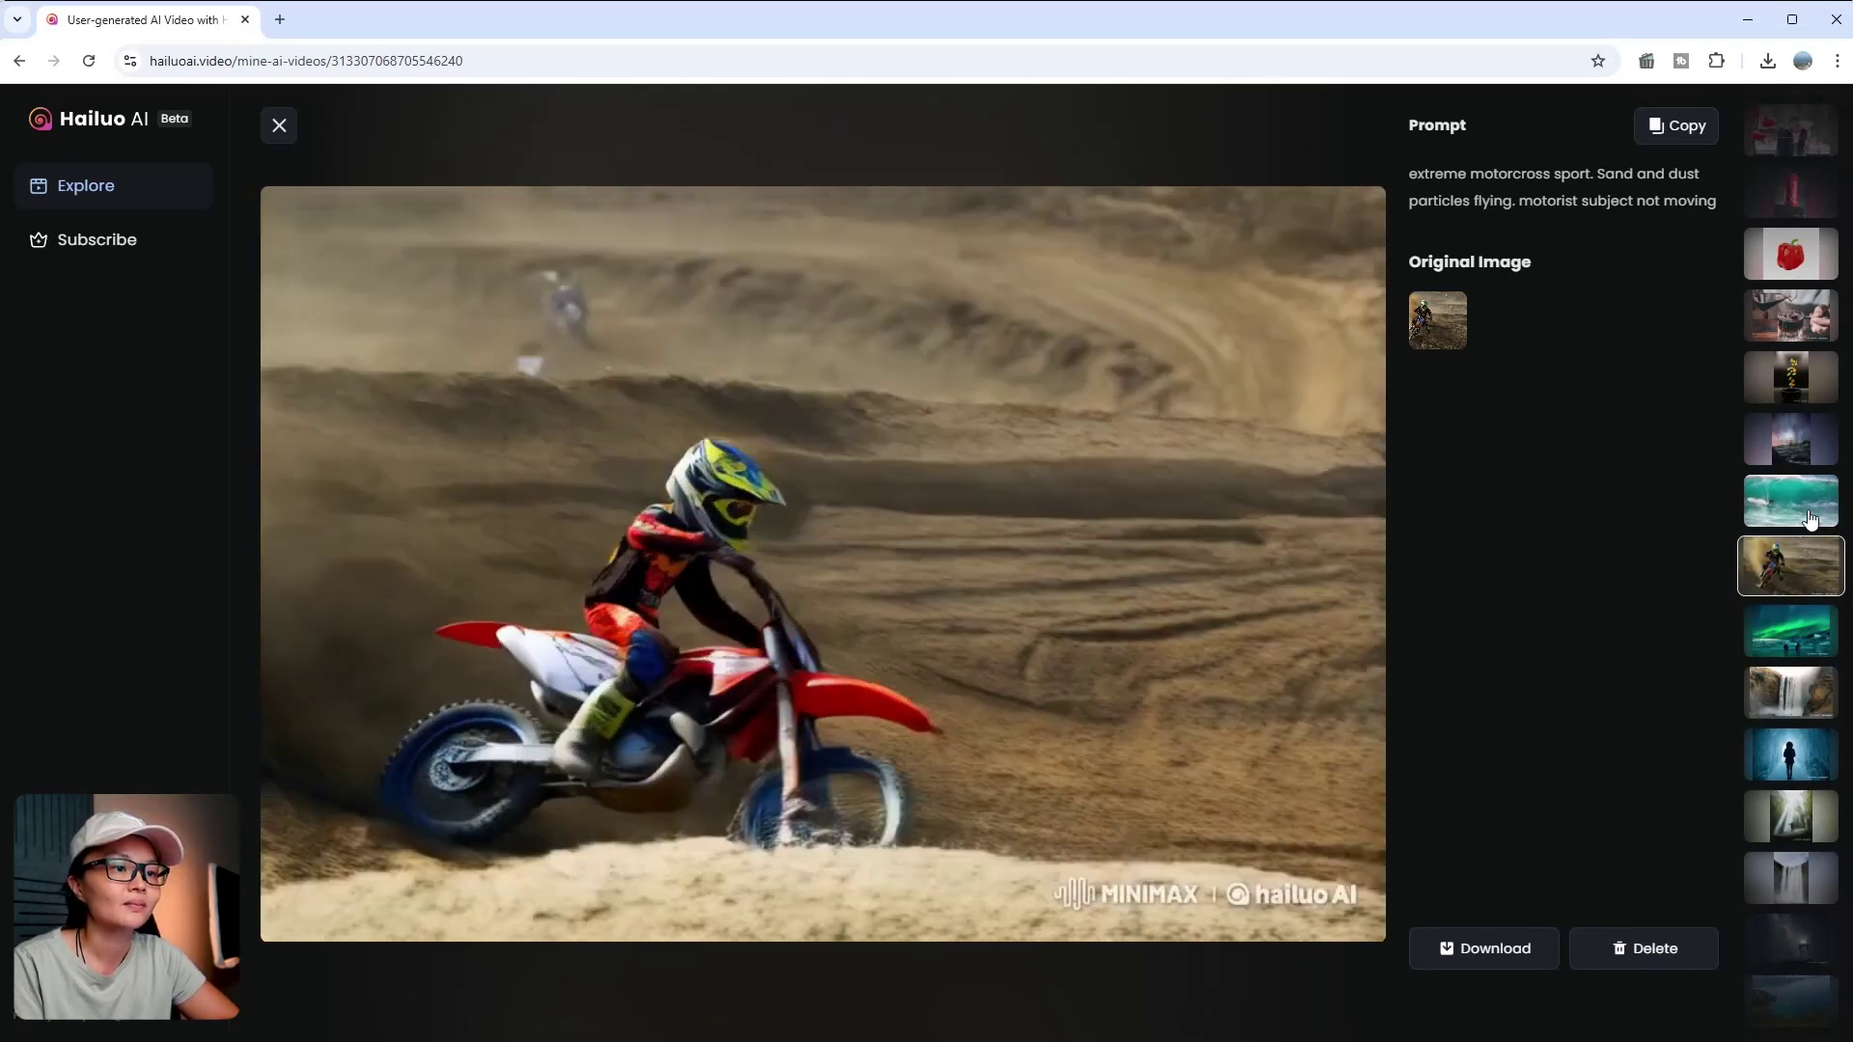
- Review the generated videos of the wind surfer, the woman in the ice cave, the couple with heart balloons and the girl
{"action": "left_click", "coordinate": [1810, 520]}
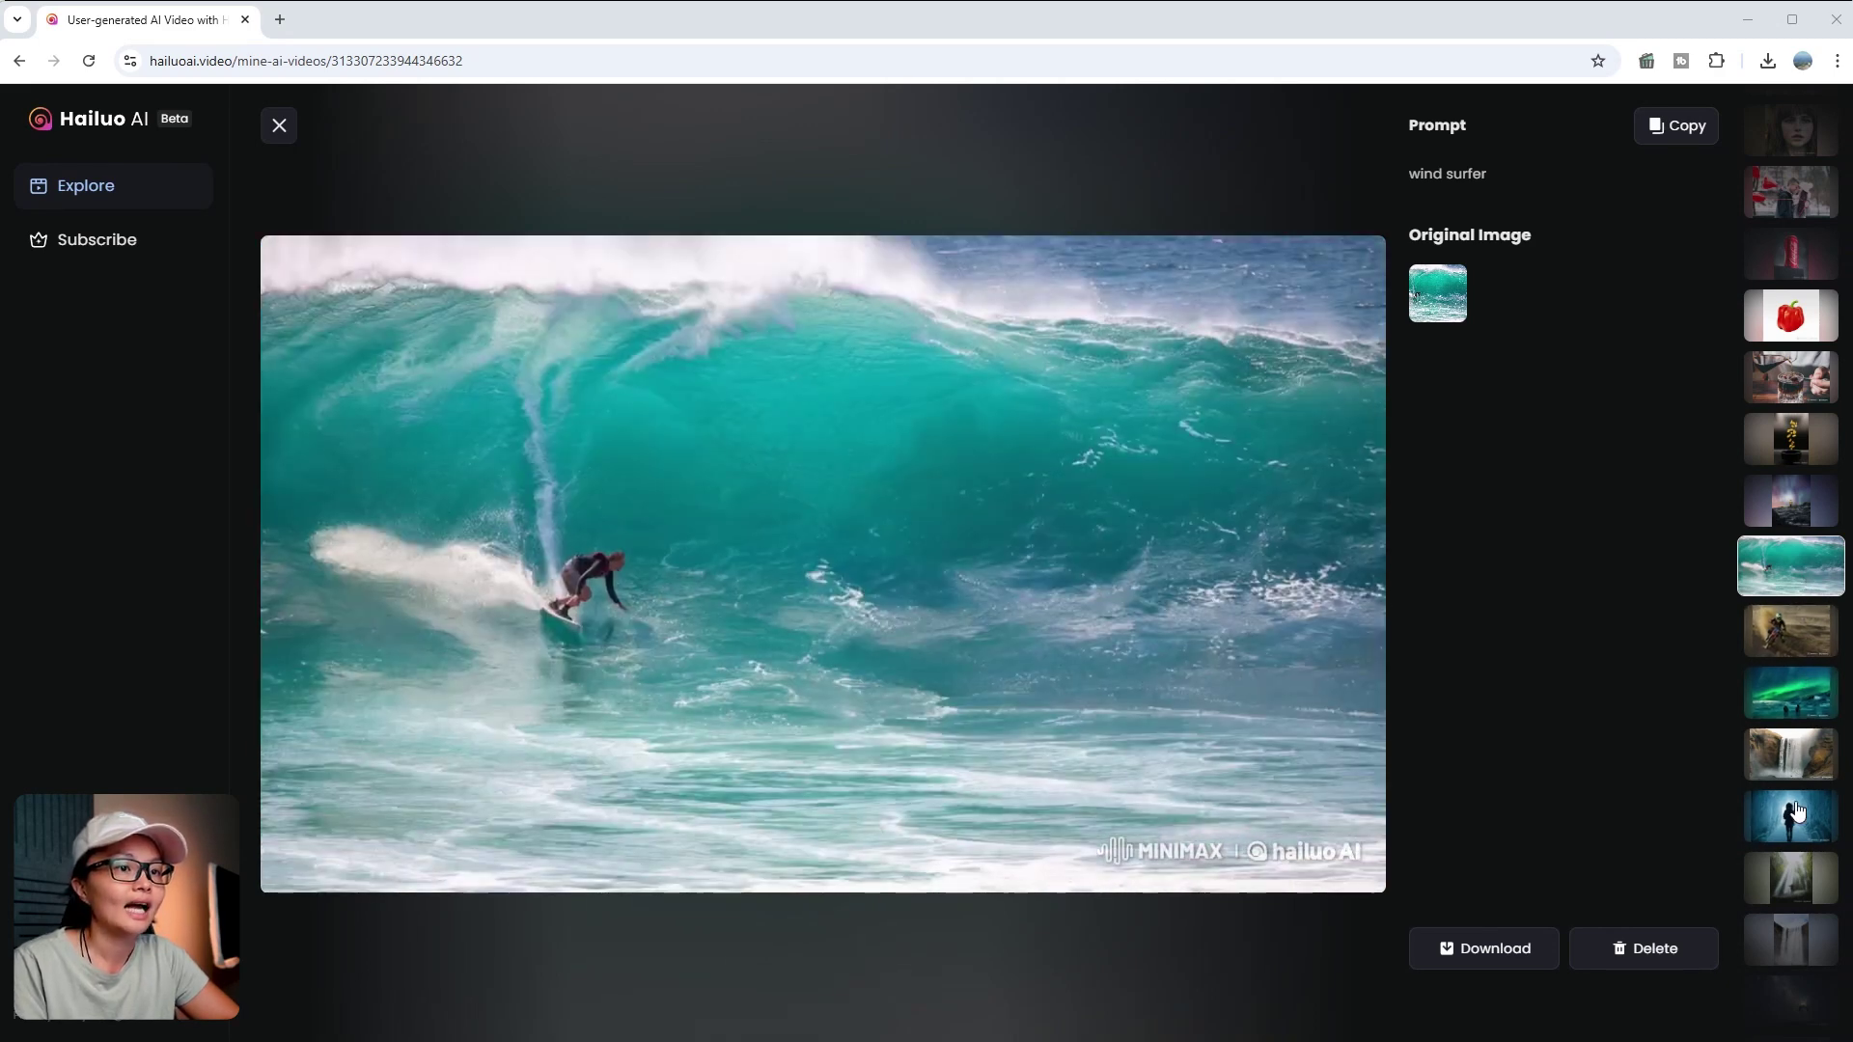
{"action": "left_click", "coordinate": [1797, 818]}
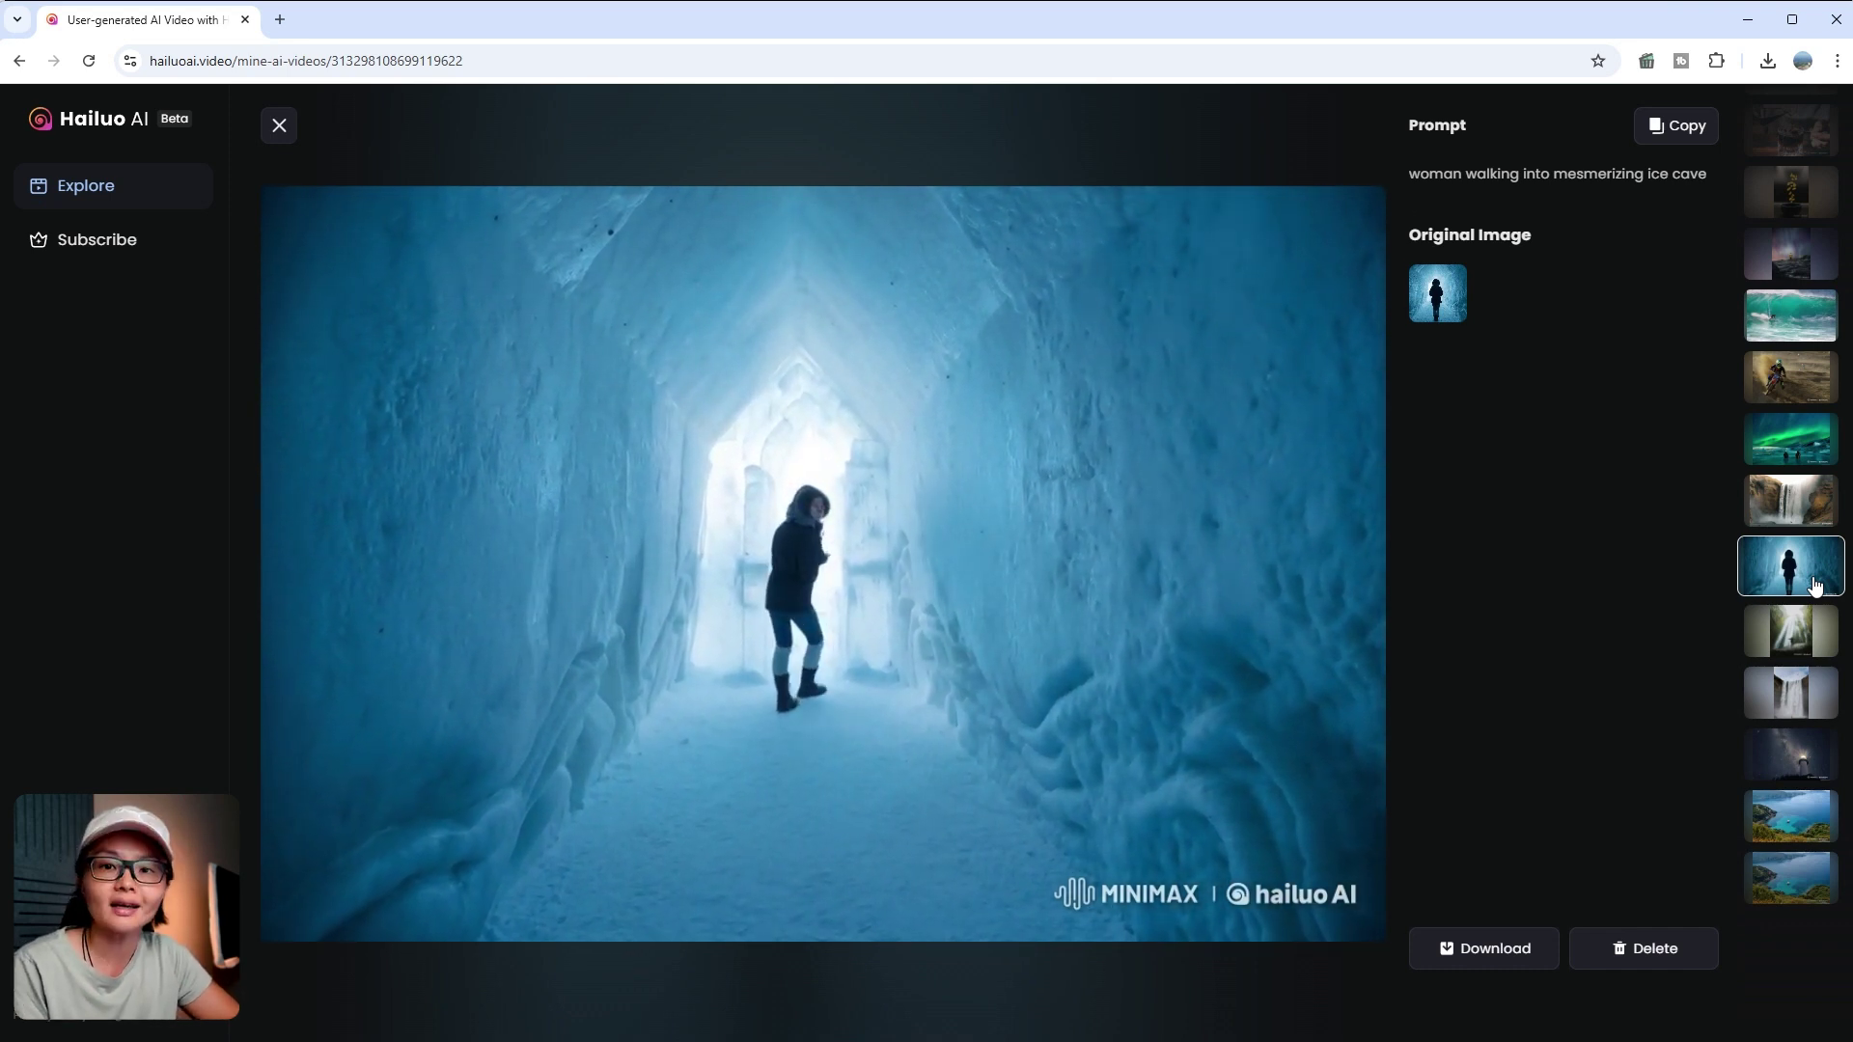
{"action": "scroll", "coordinate": [1815, 584], "scroll_direction": "up", "scroll_amount": 5}
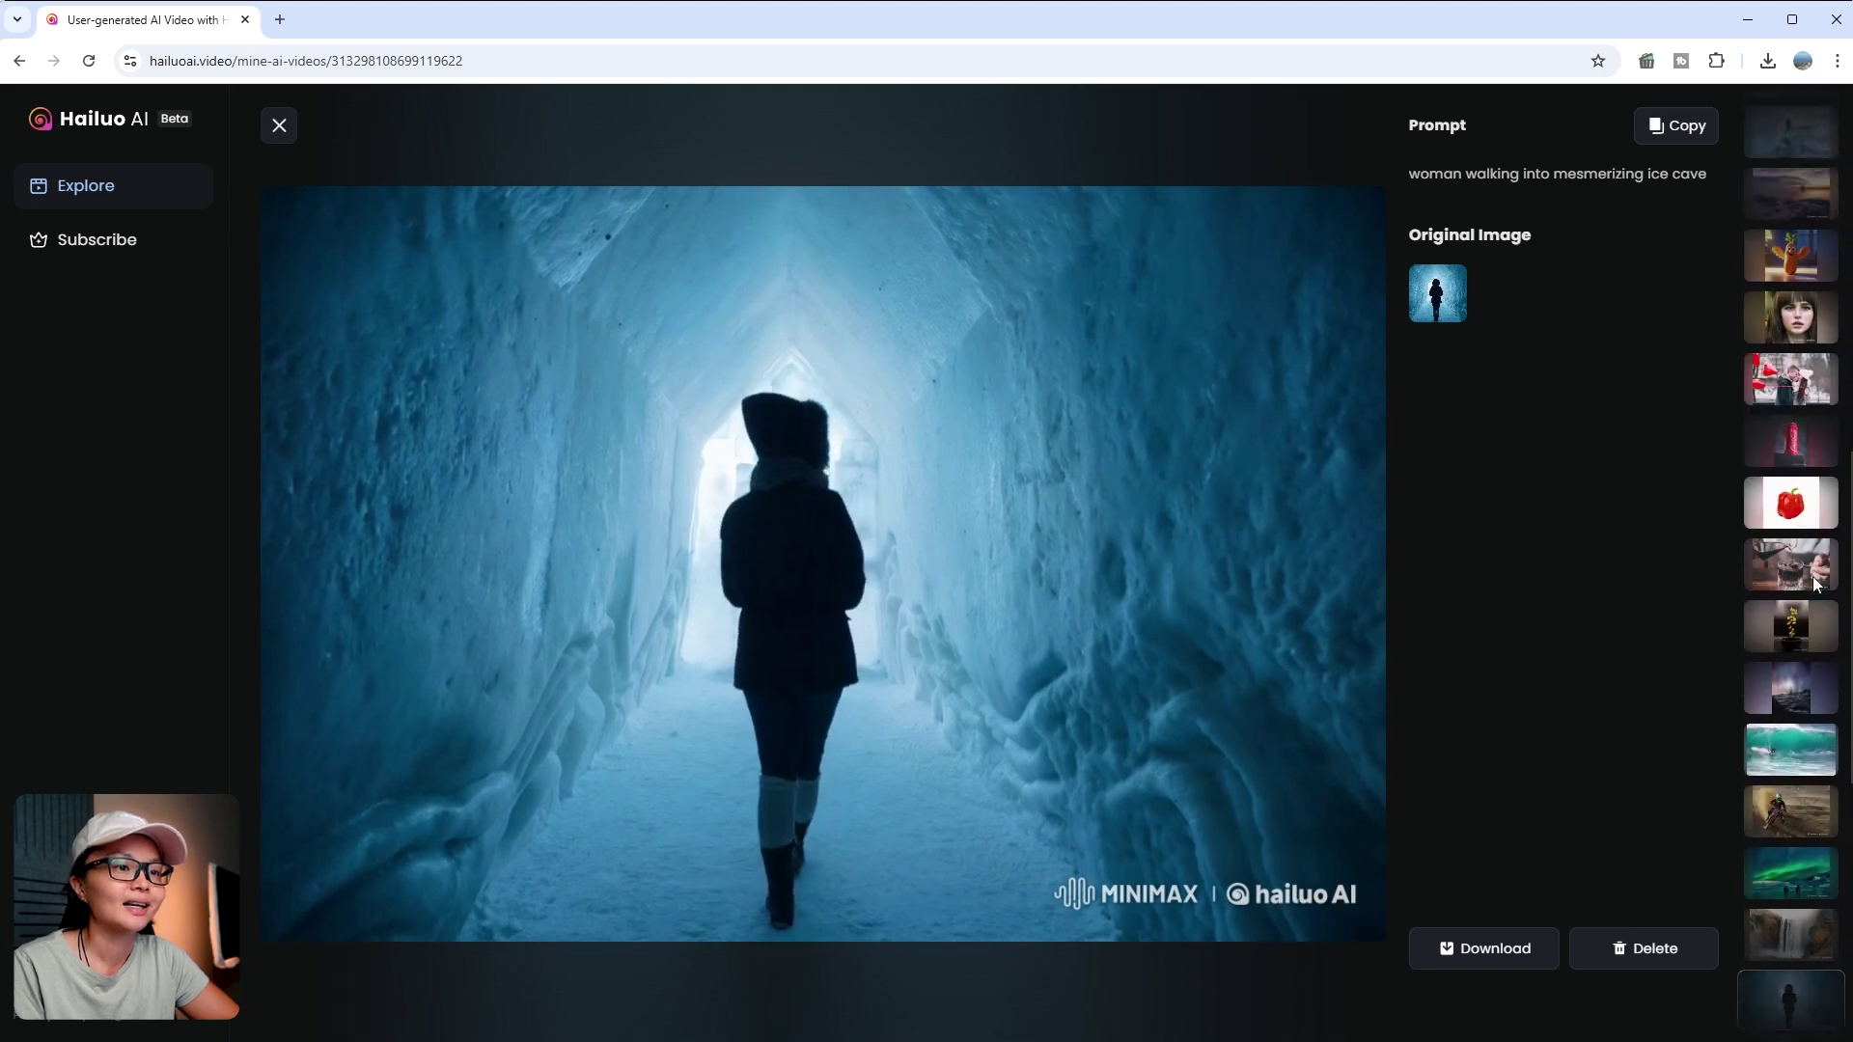
{"action": "scroll", "coordinate": [1811, 569], "scroll_direction": "up", "scroll_amount": 1}
{"action": "left_click", "coordinate": [1796, 436]}
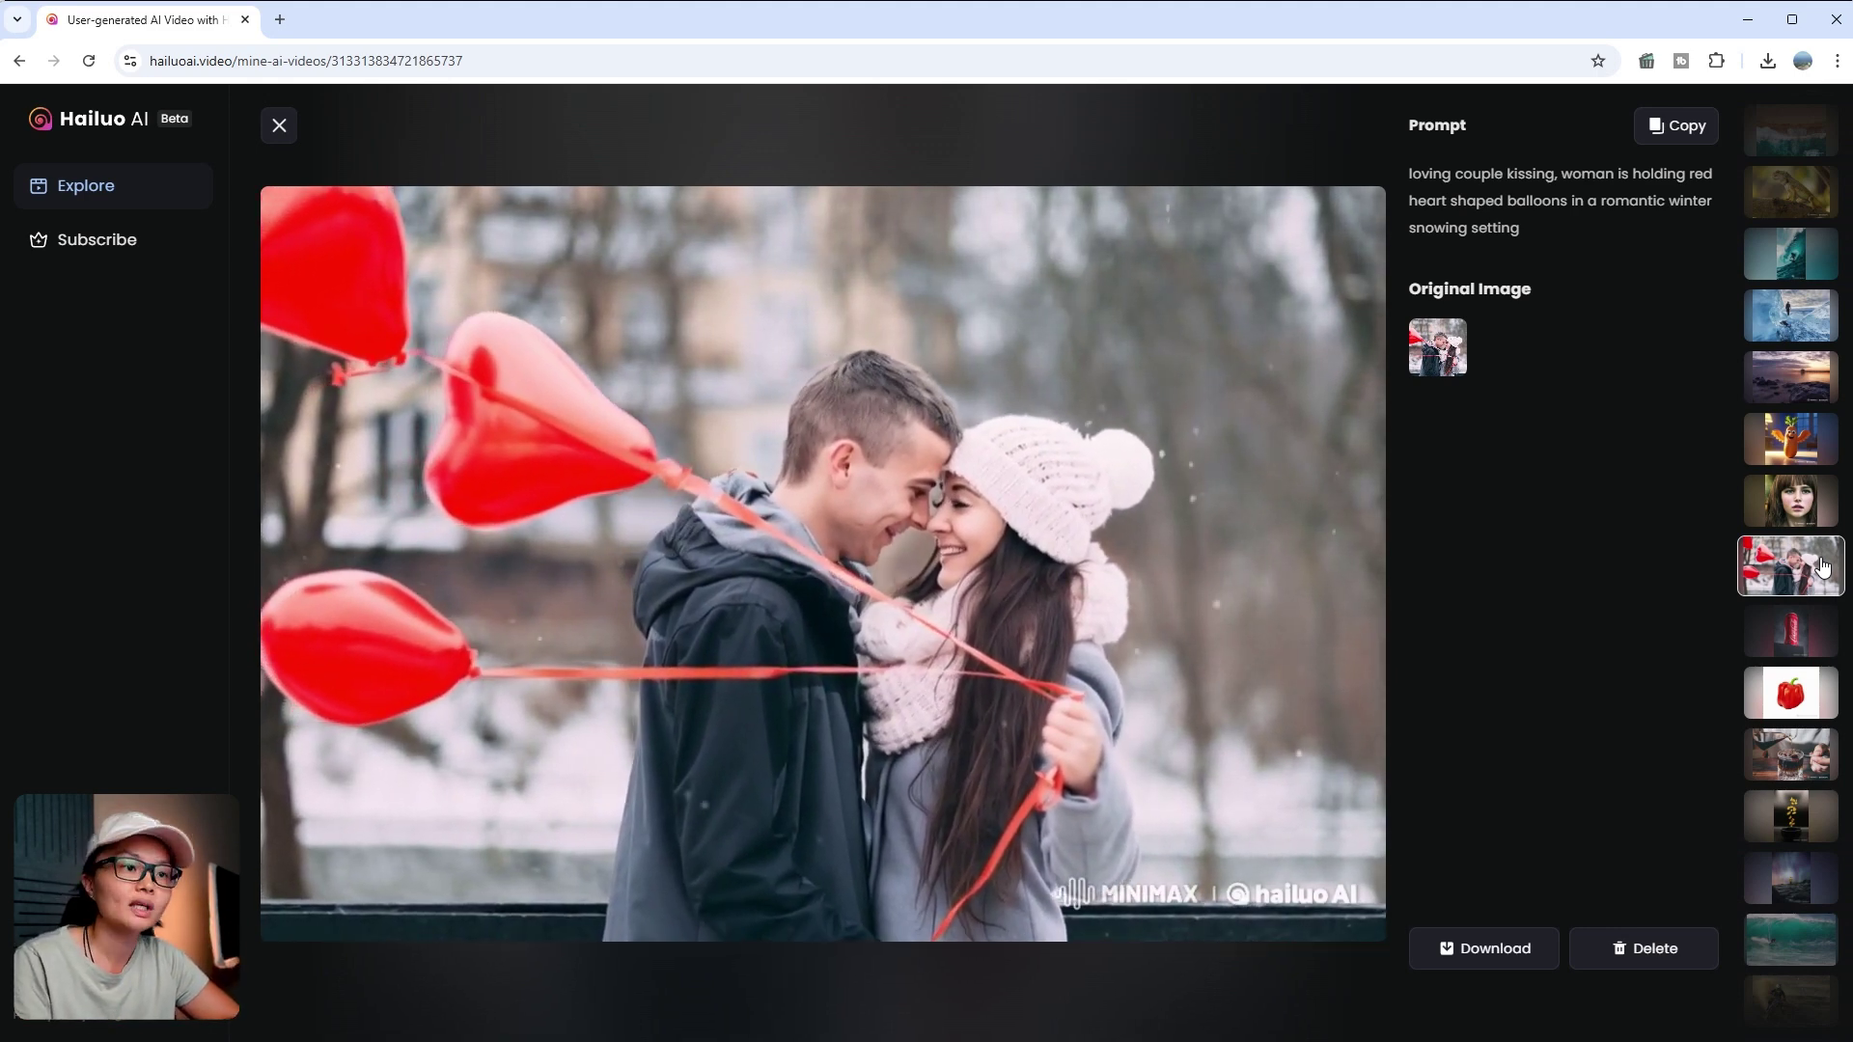
{"action": "left_click", "coordinate": [1814, 525]}
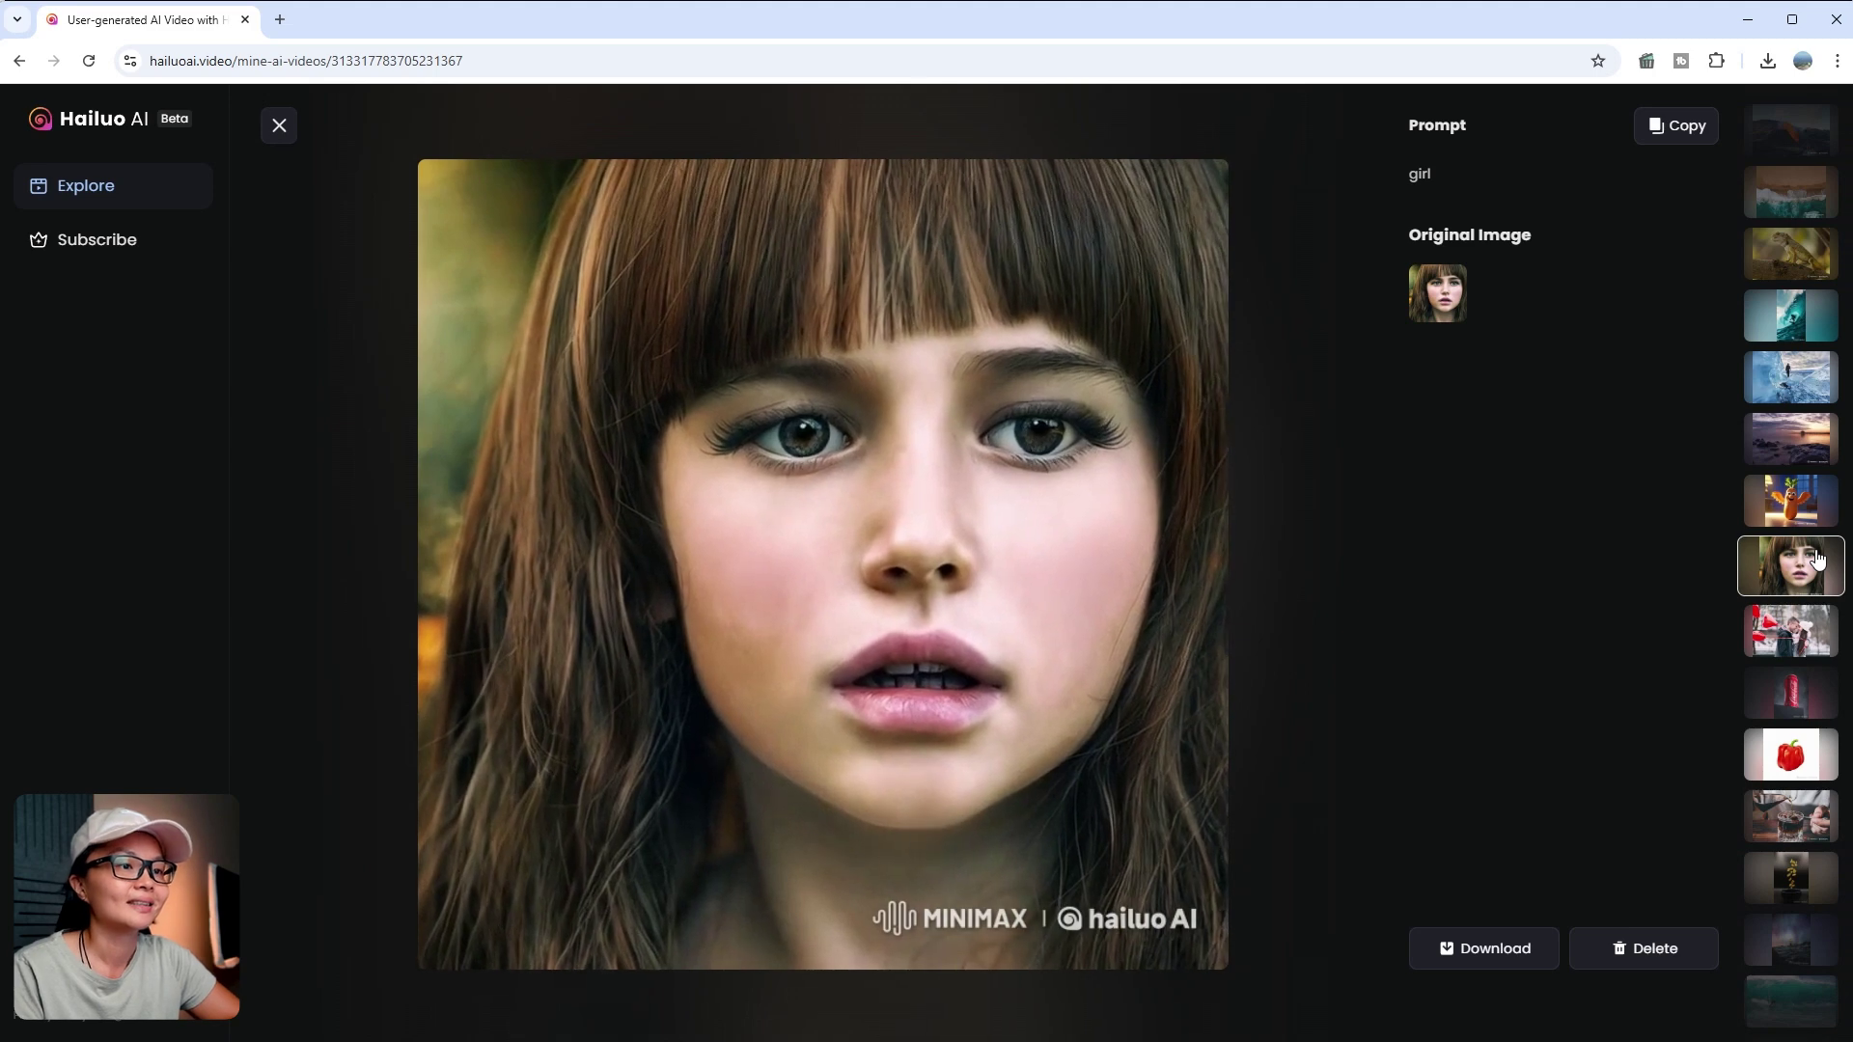
- Review the generated videos of the falling cornflakes, the red pepper and the Coca-Cola can
{"action": "scroll", "coordinate": [1819, 675], "scroll_direction": "down", "scroll_amount": 3}
{"action": "left_click", "coordinate": [1814, 801]}
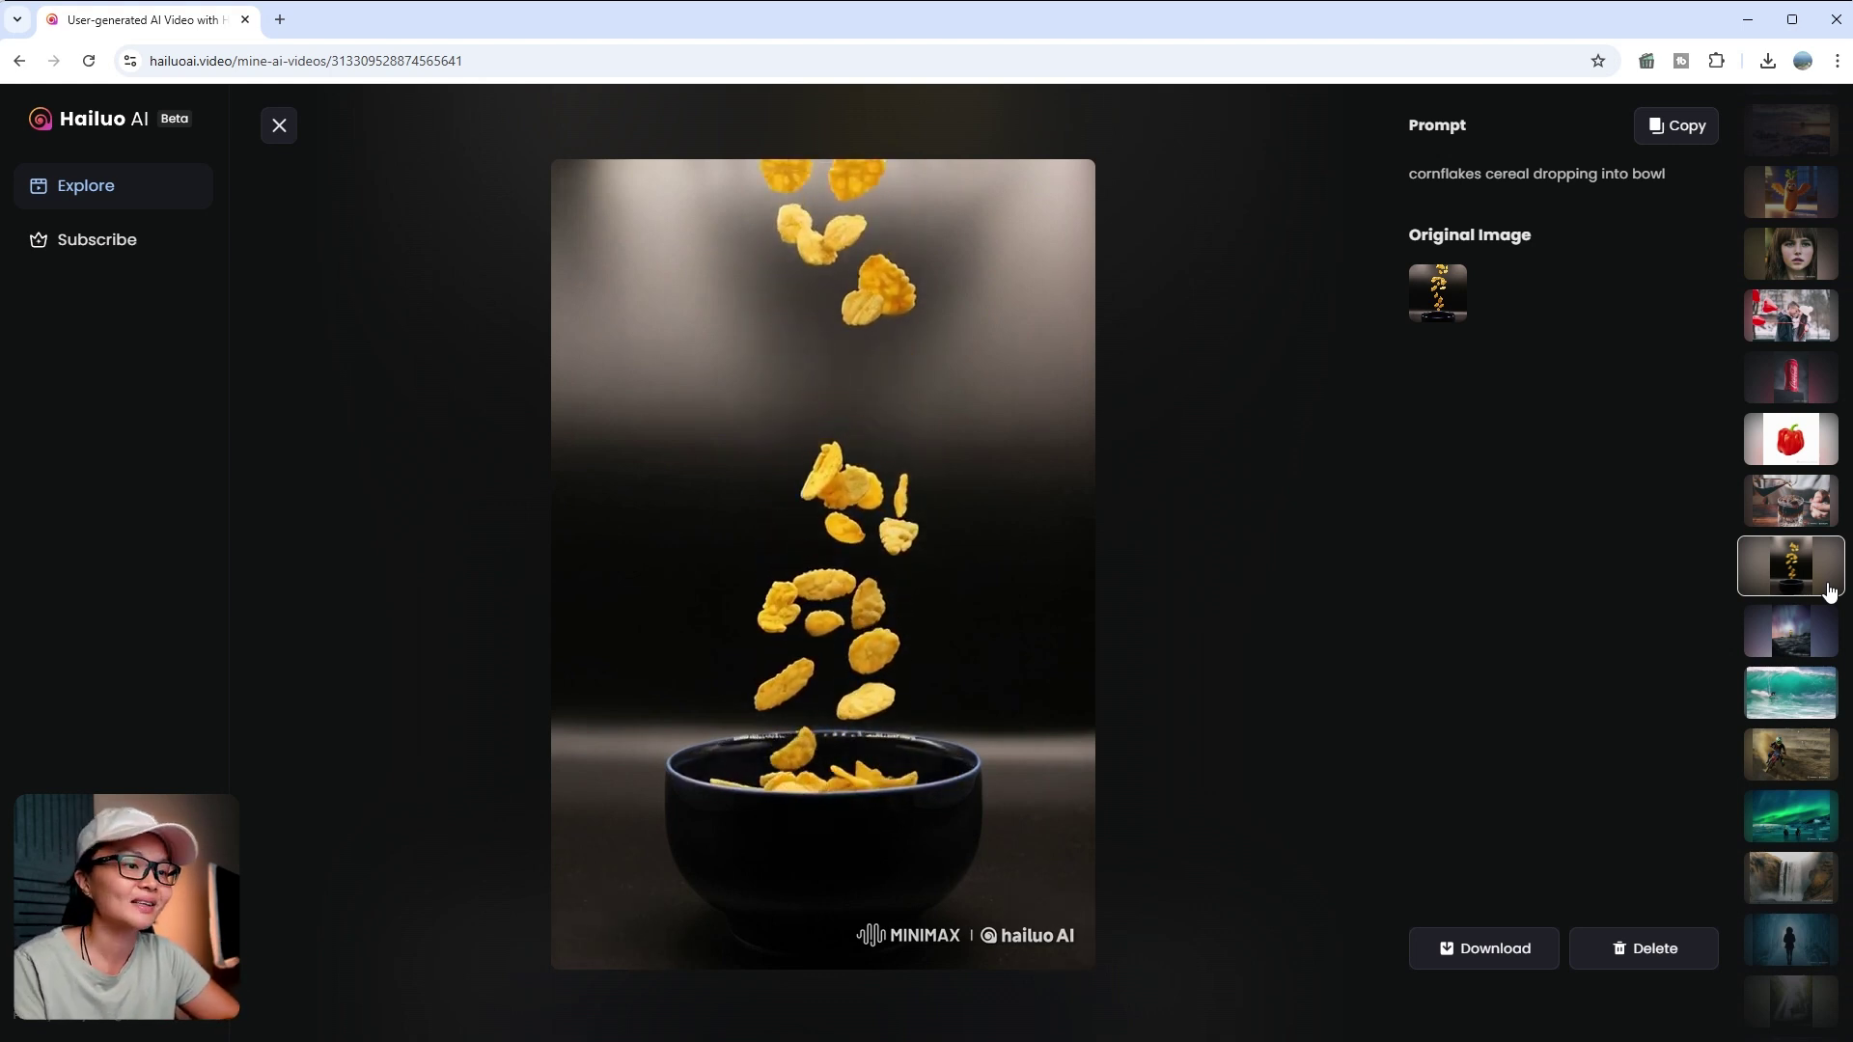
{"action": "left_click", "coordinate": [1813, 449]}
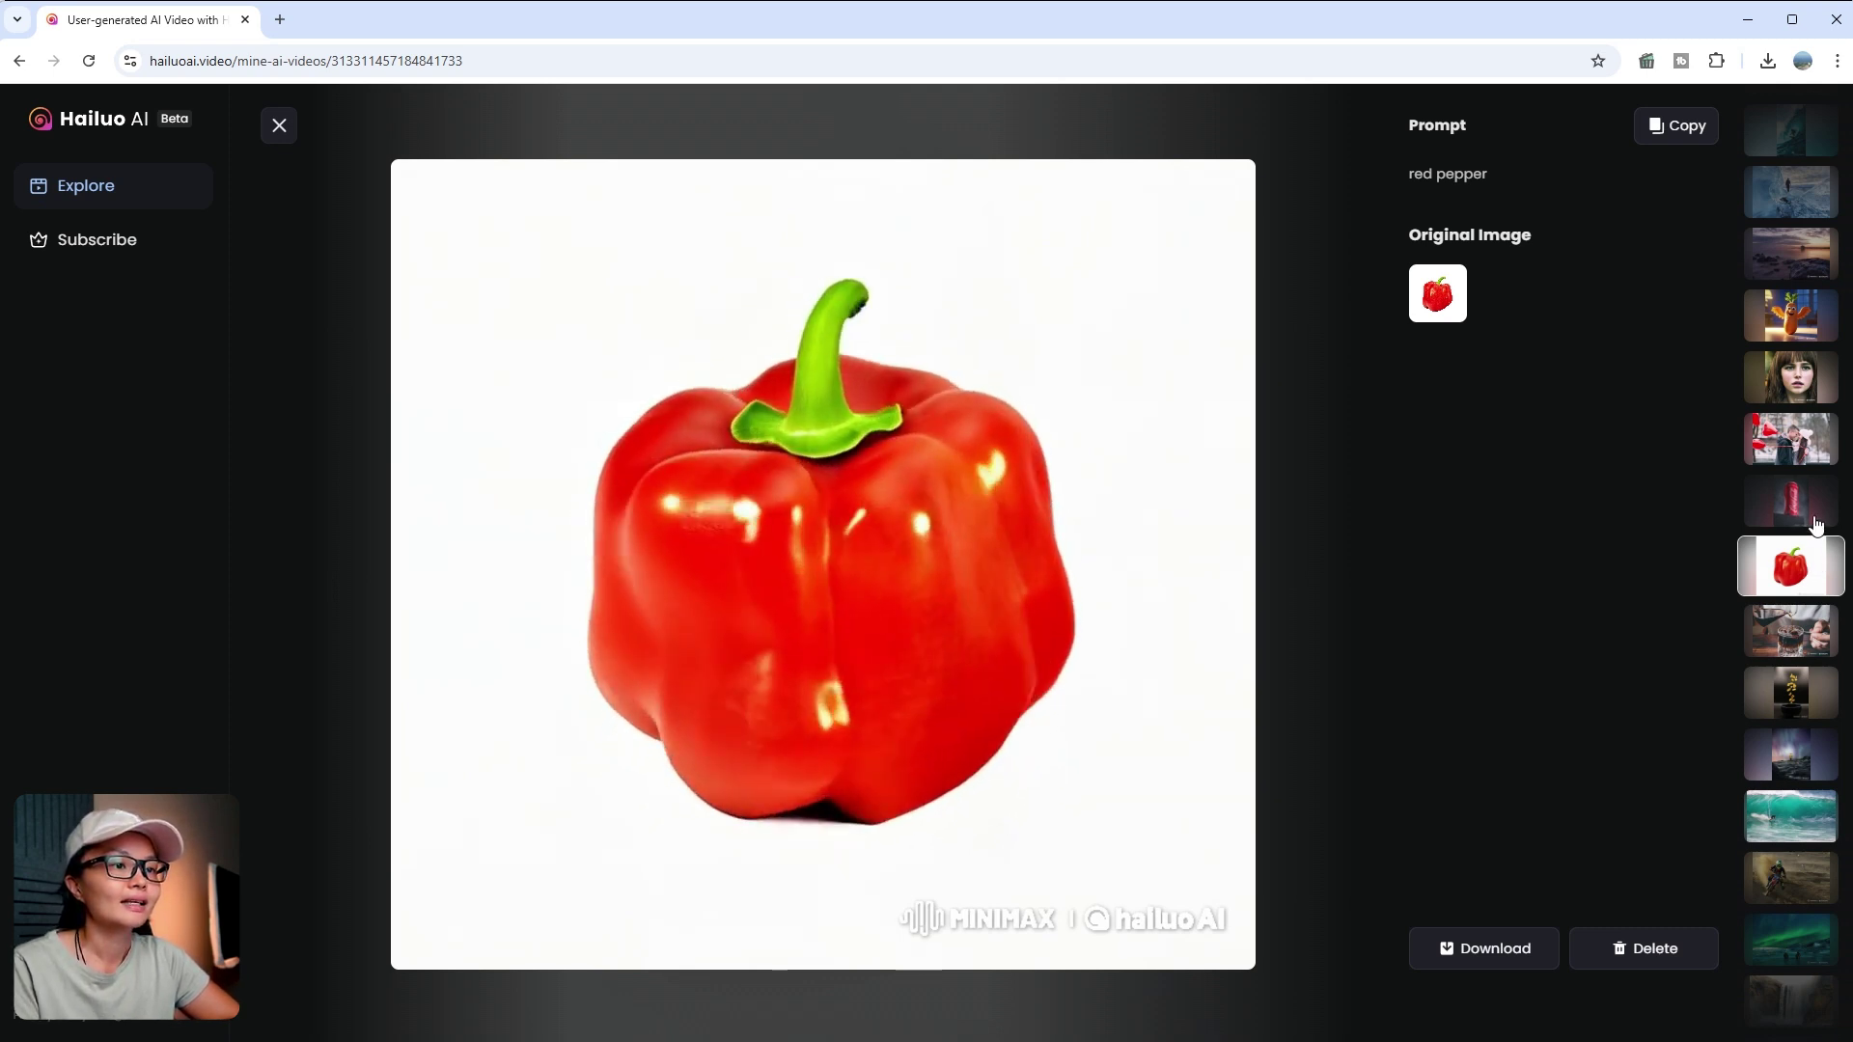
{"action": "left_click", "coordinate": [1814, 521]}
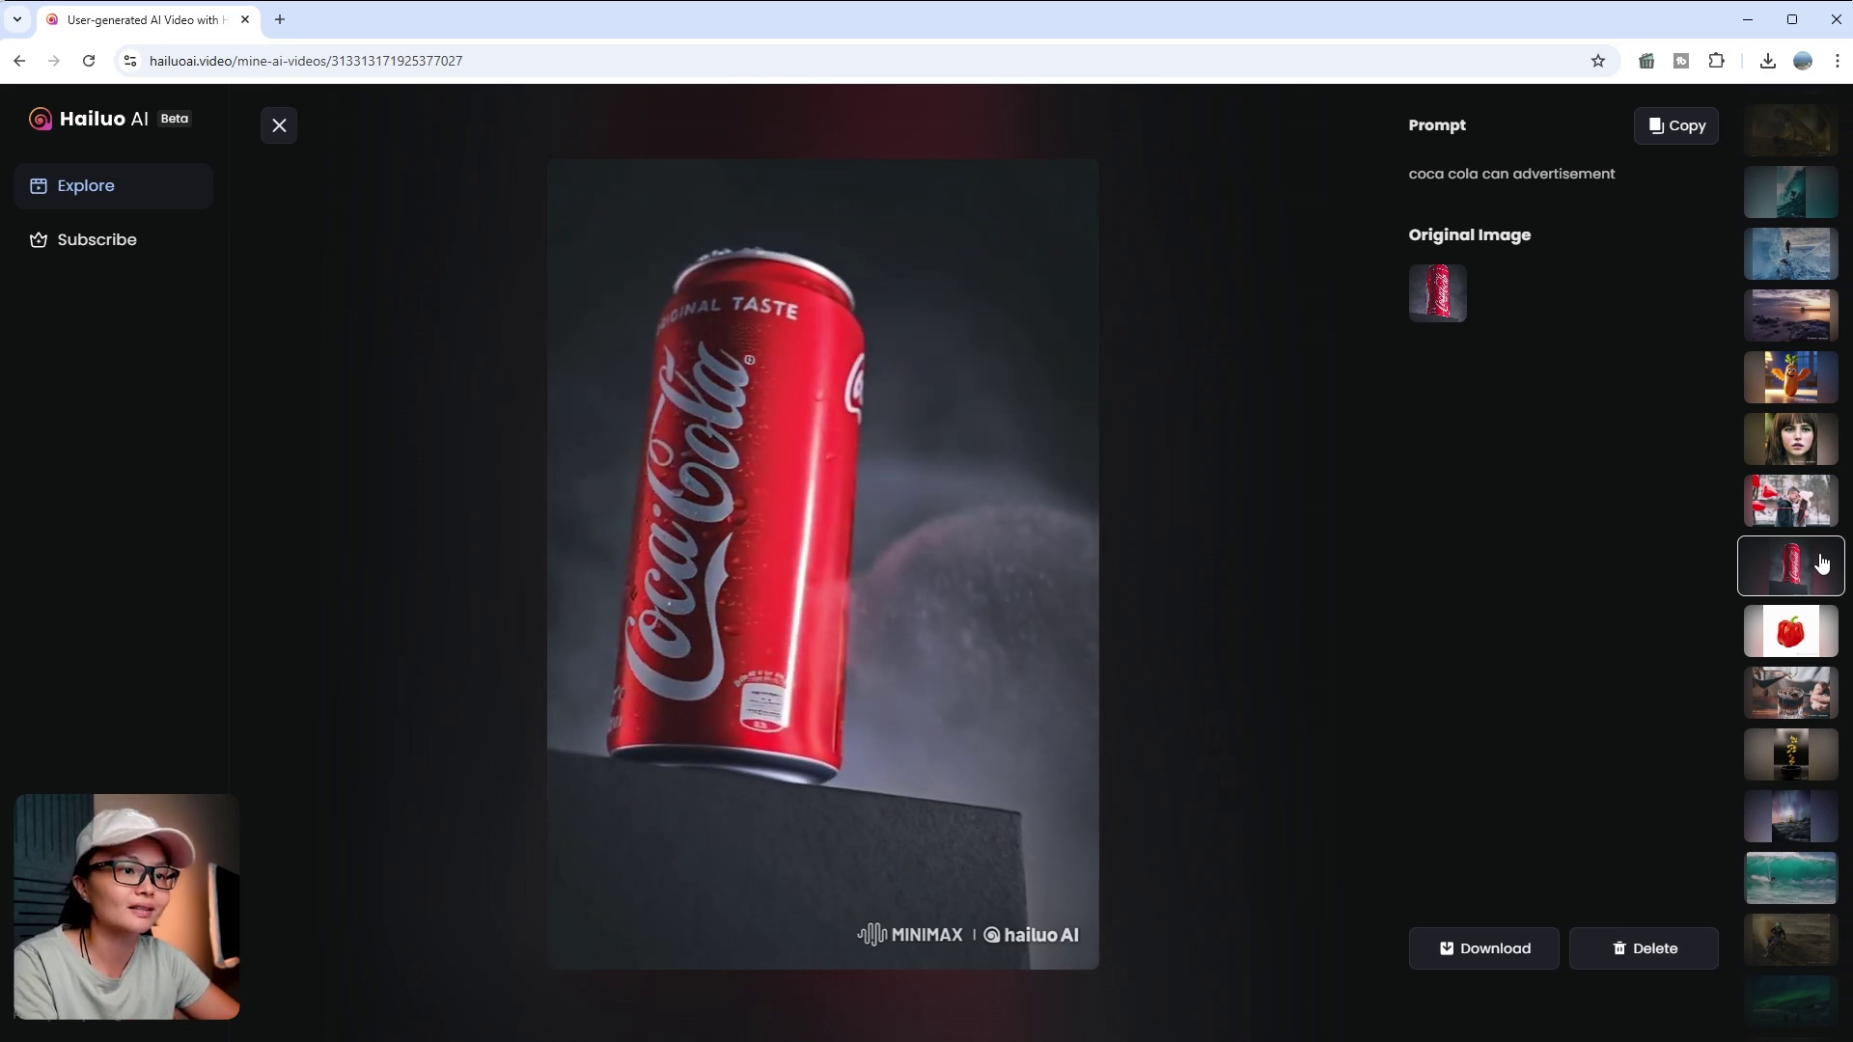
- Review the generated videos of the lizard catching a bug, the flying carrot character and the northern lights
{"action": "scroll", "coordinate": [1820, 564], "scroll_direction": "up", "scroll_amount": 7}
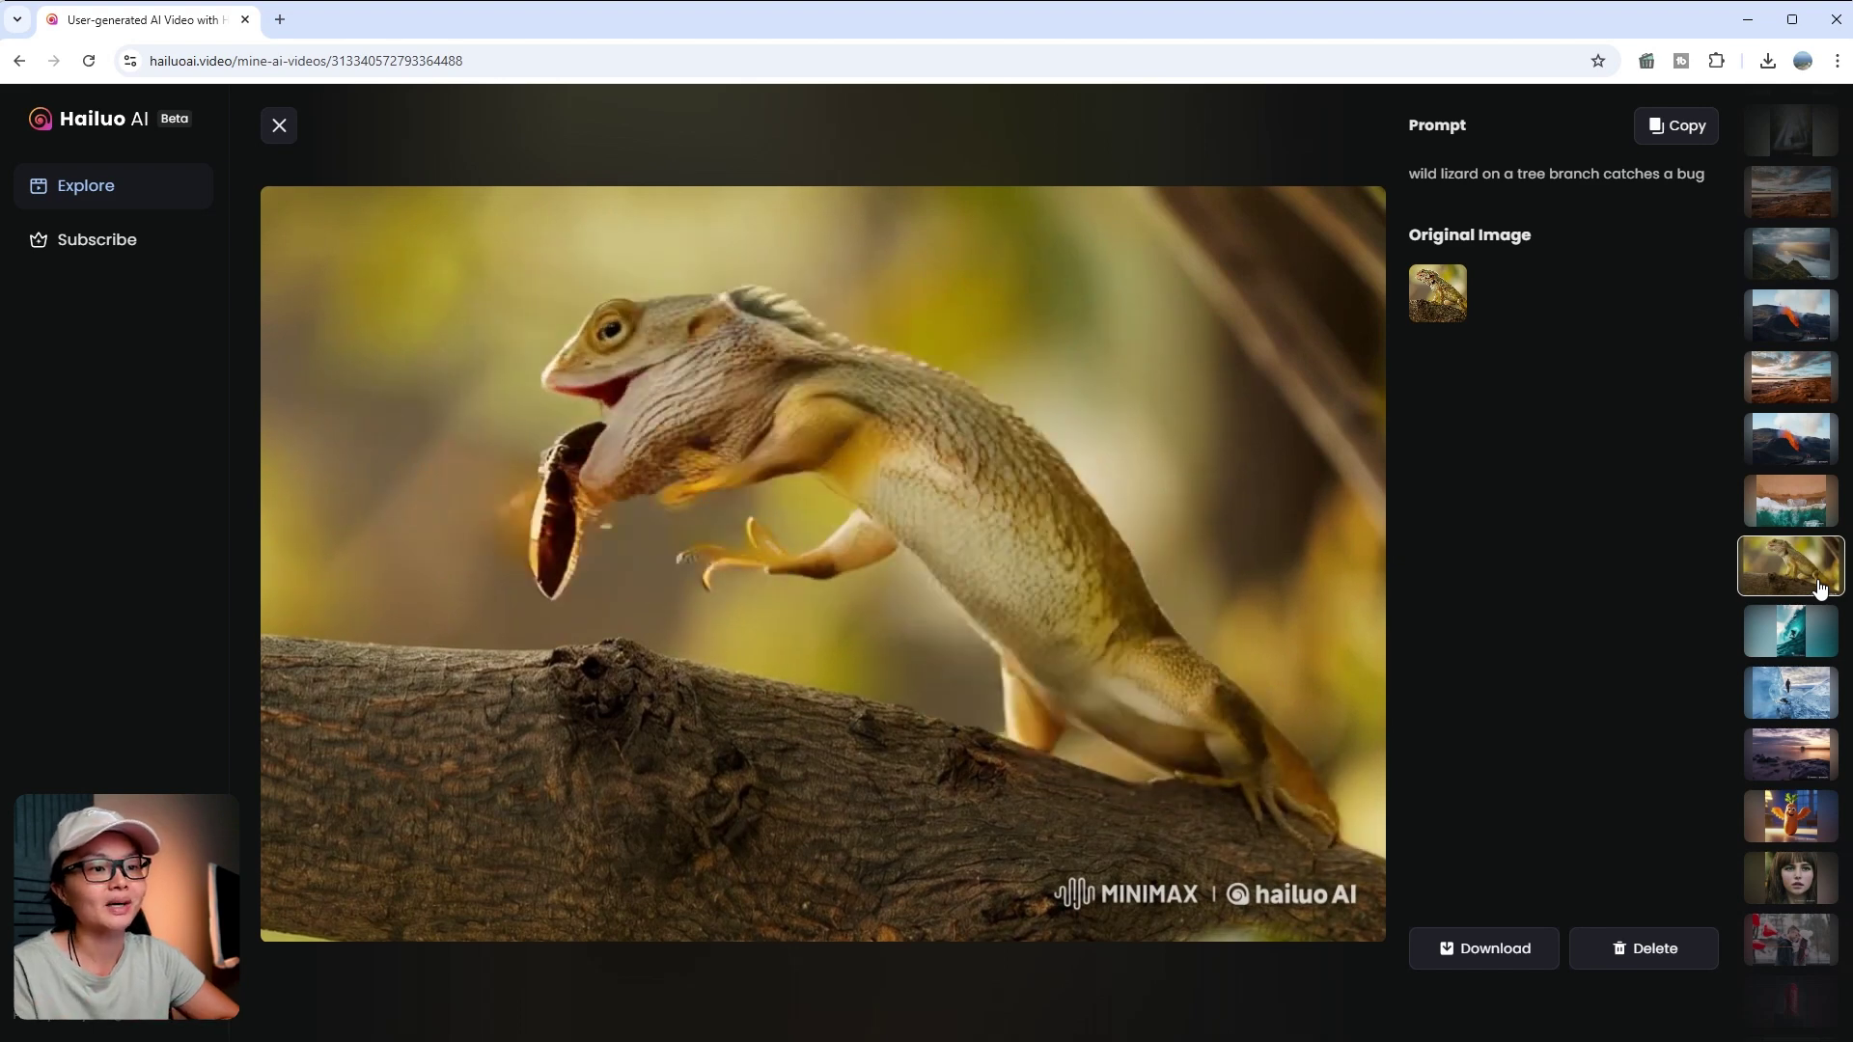
{"action": "left_click", "coordinate": [1807, 822]}
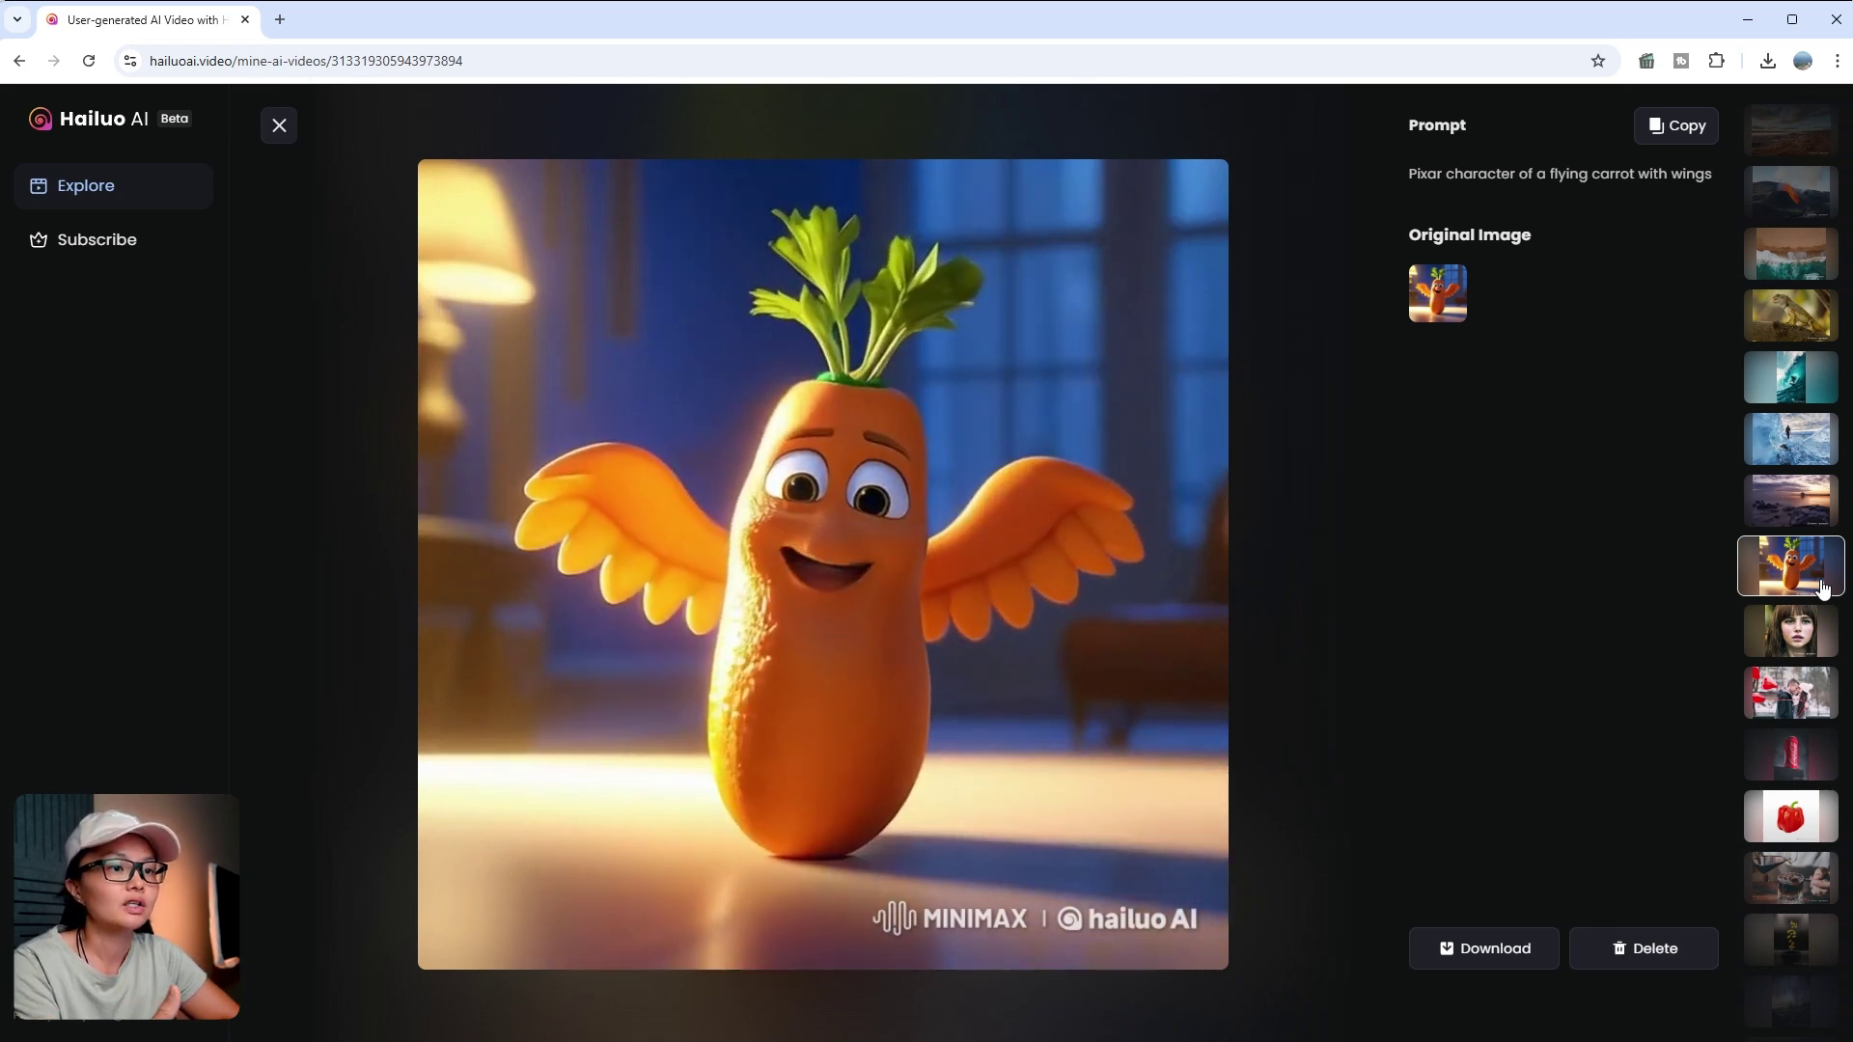
{"action": "scroll", "coordinate": [1823, 588], "scroll_direction": "up", "scroll_amount": 4}
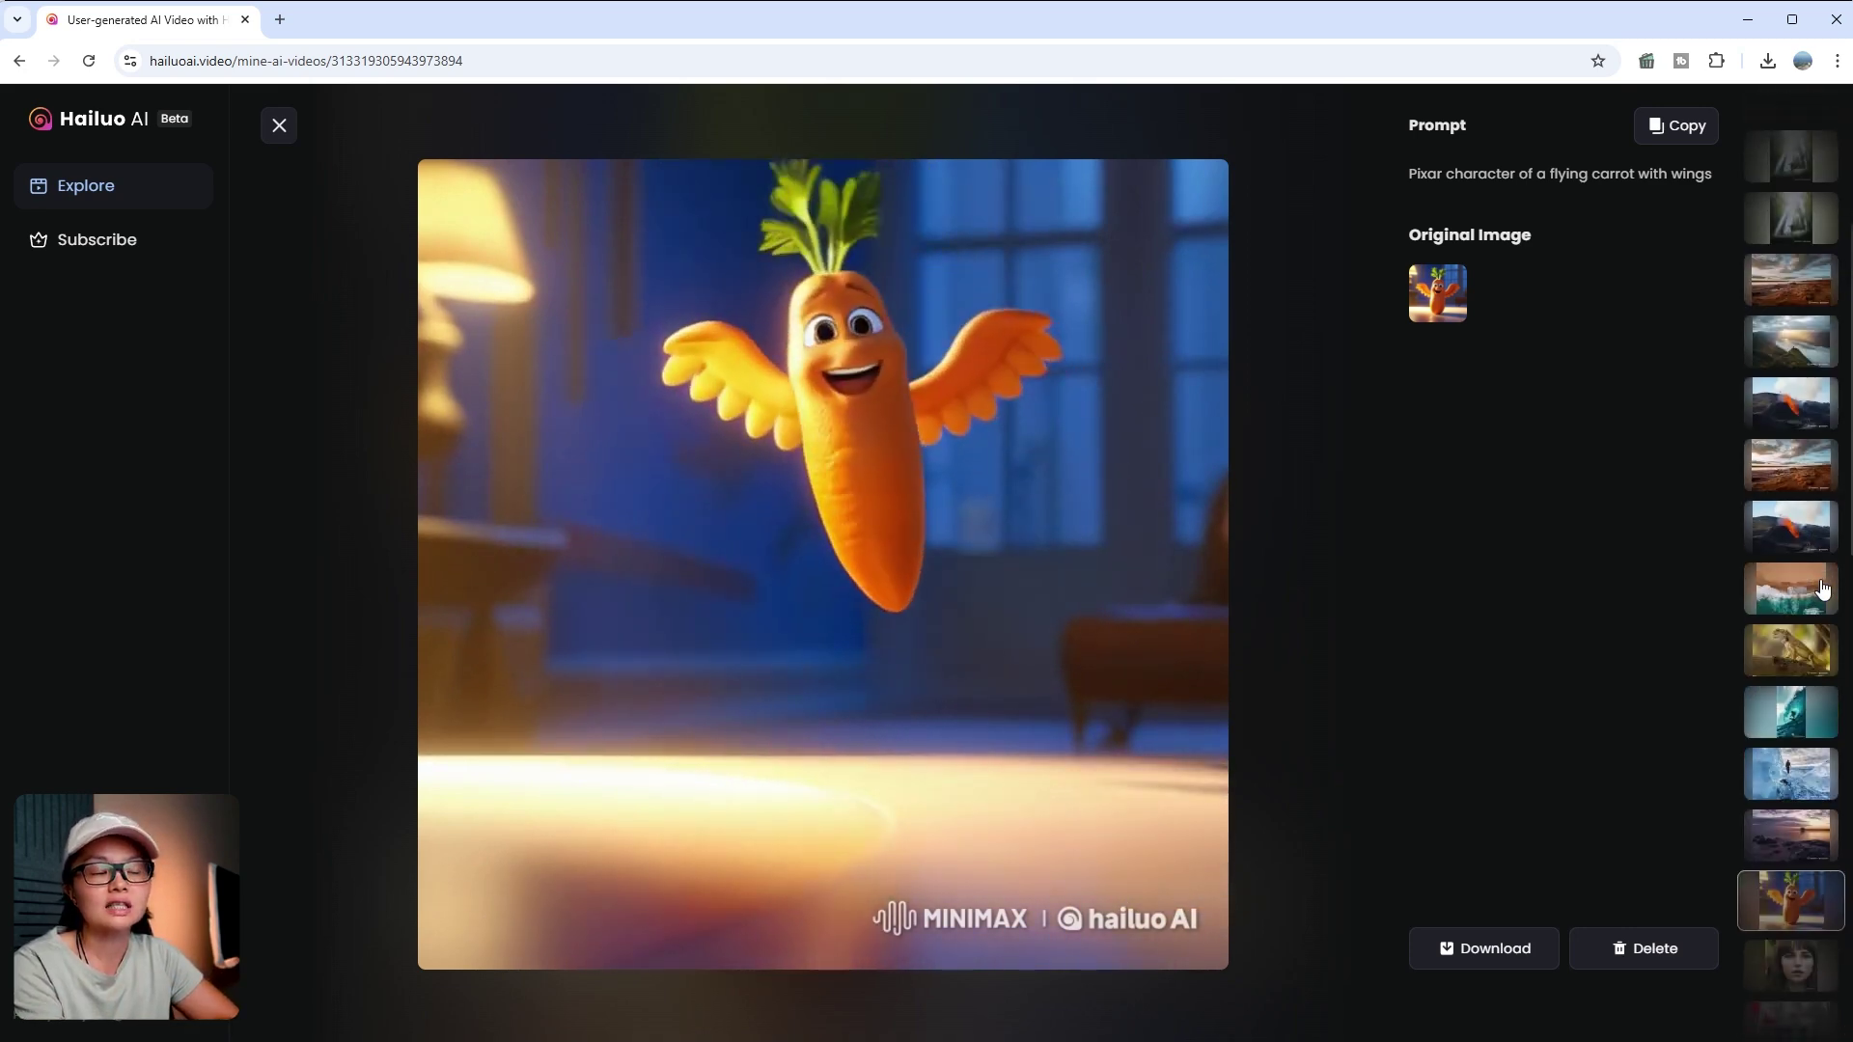
{"action": "scroll", "coordinate": [1823, 589], "scroll_direction": "down", "scroll_amount": 15}
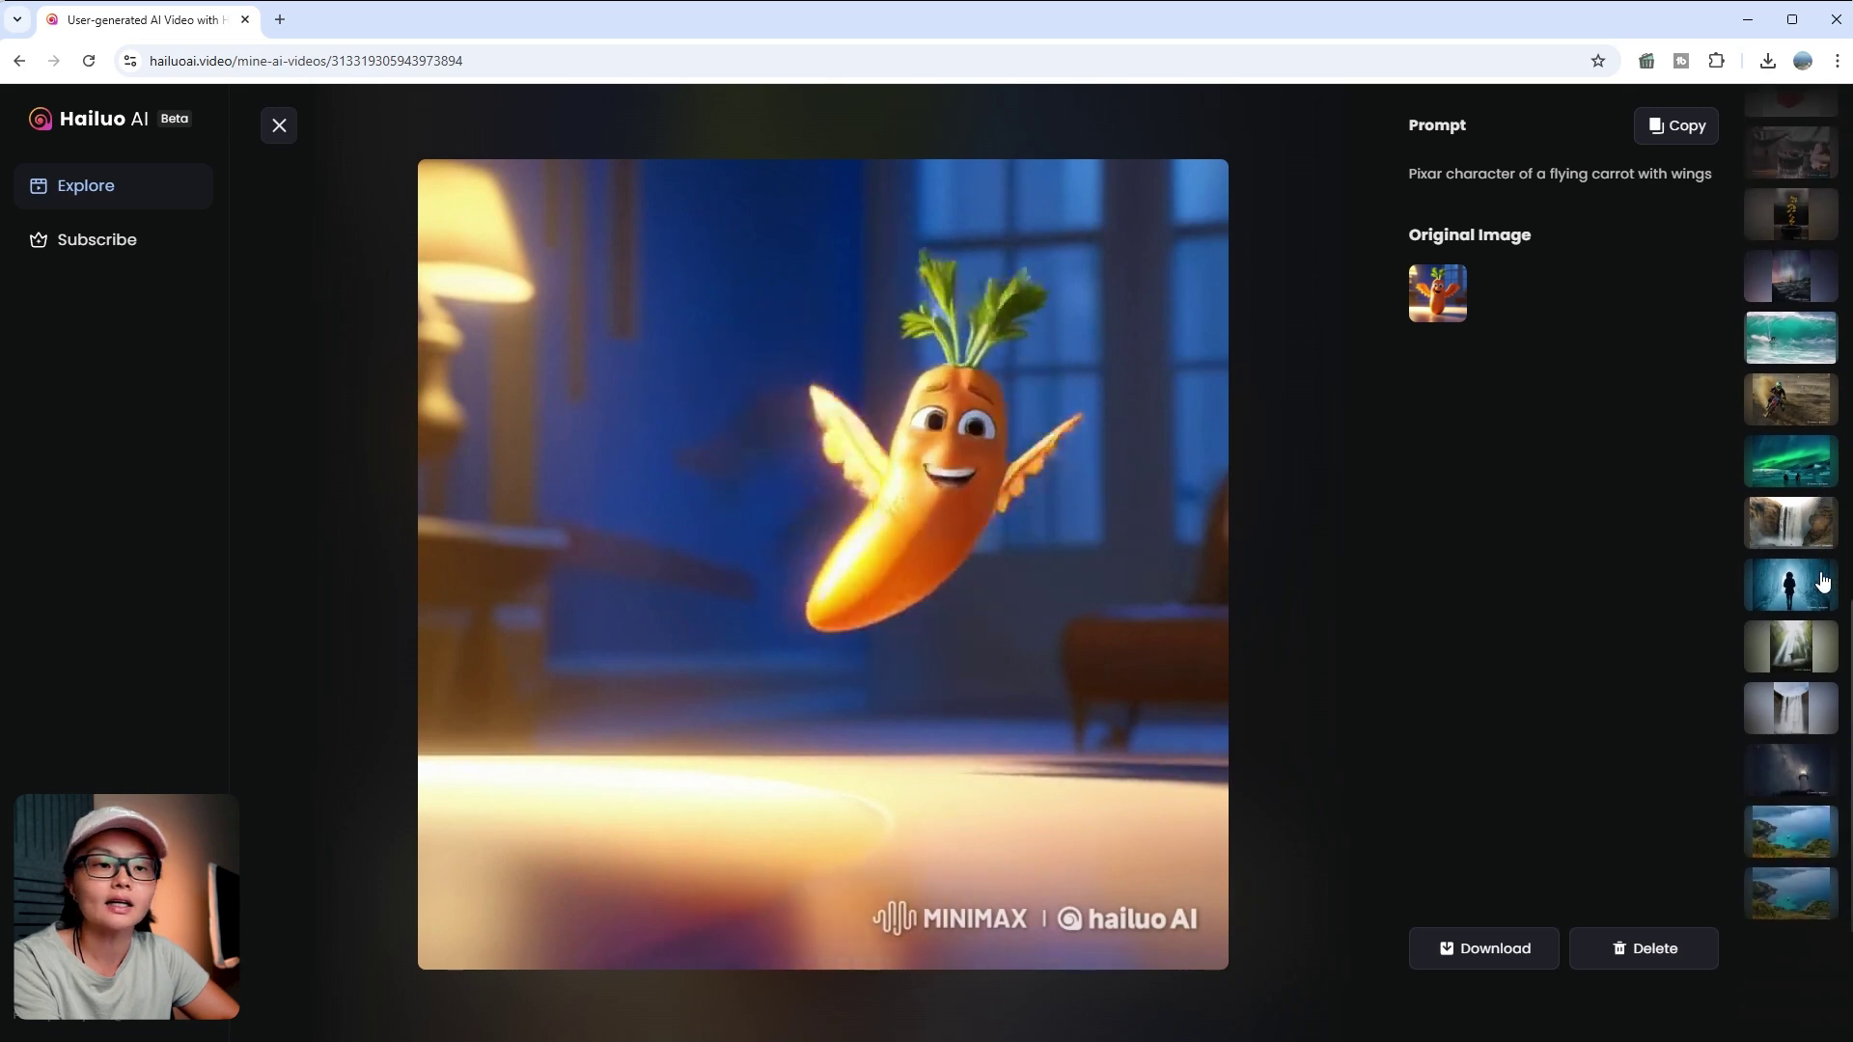
{"action": "left_click", "coordinate": [1818, 464]}
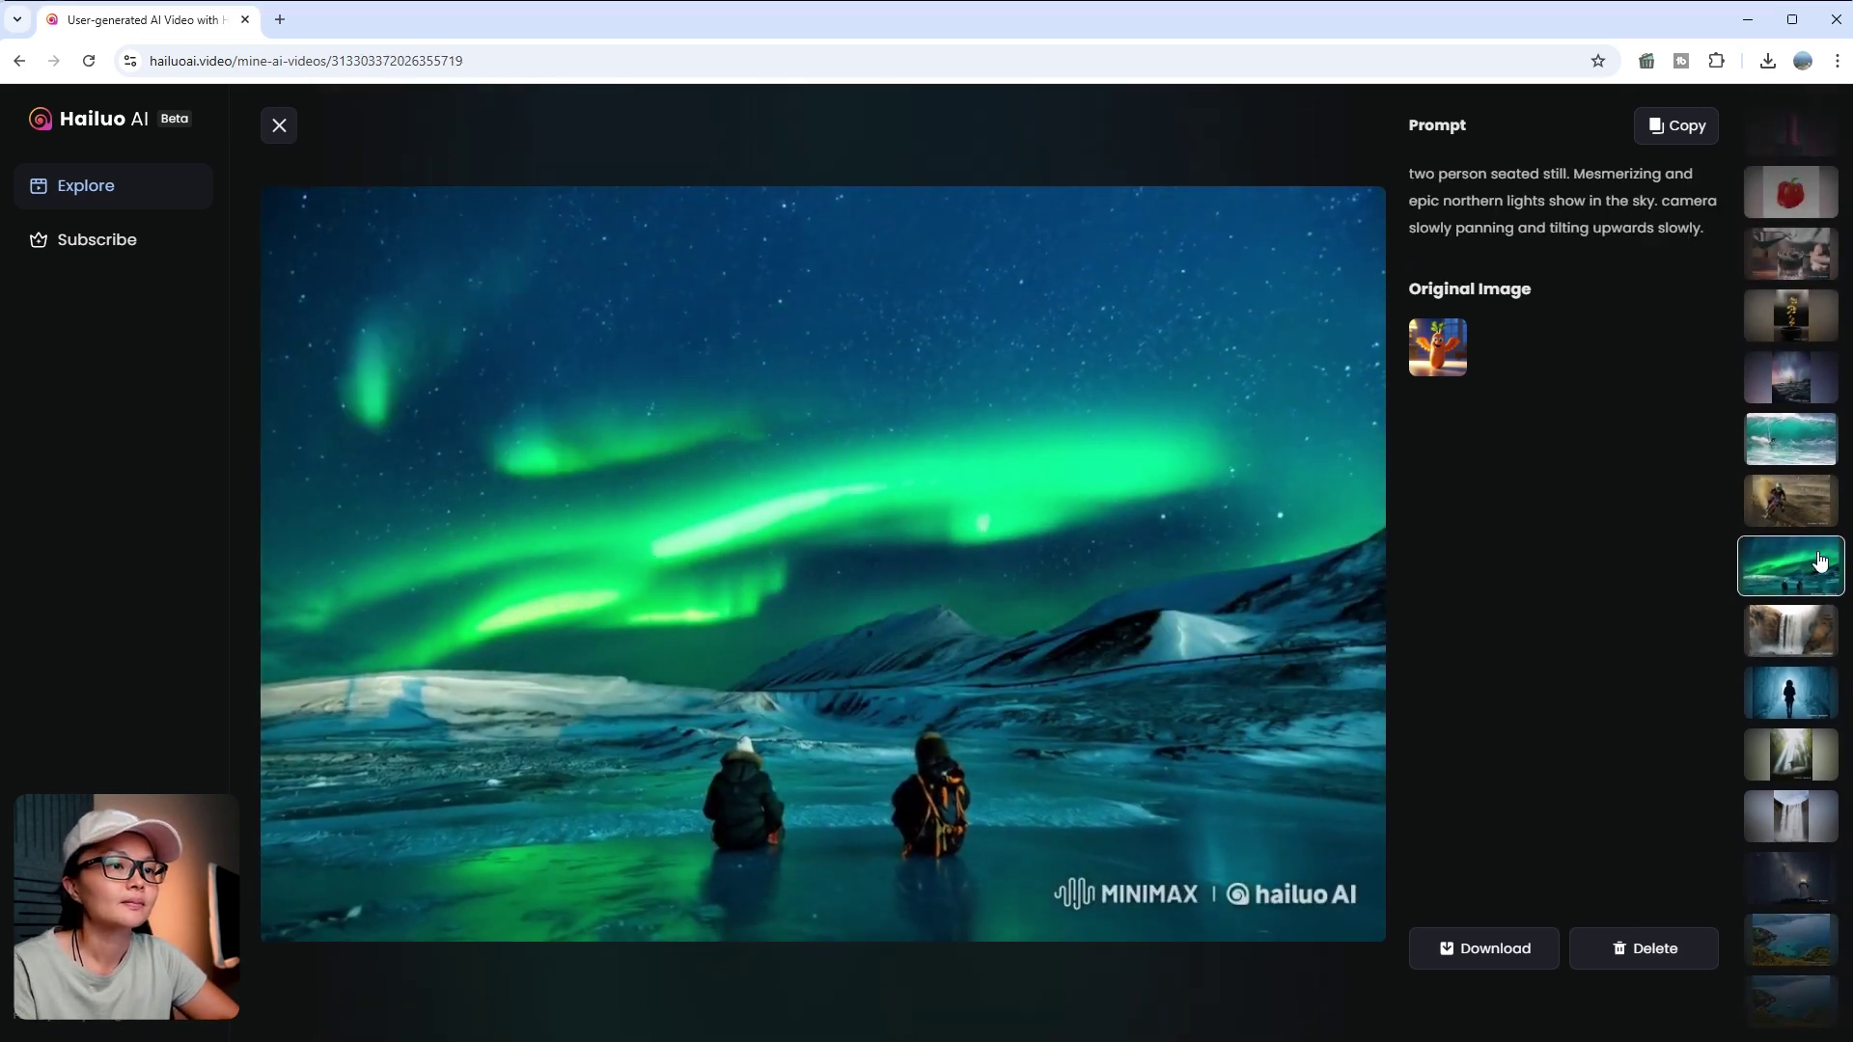